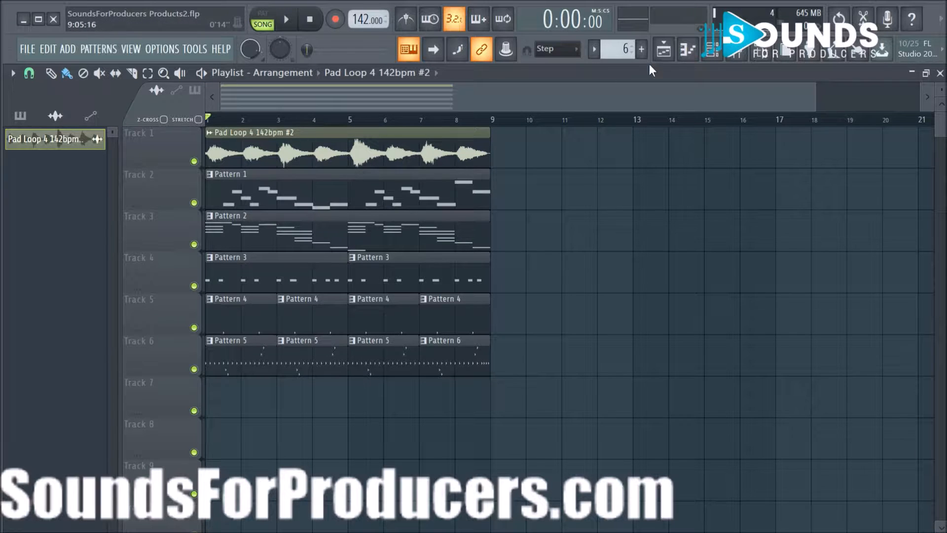
- Show the sample browser and expand the Scorpion's Sting Vol. 1 pack to view its folders
click(762, 61)
scroll(120, 388, down, 1)
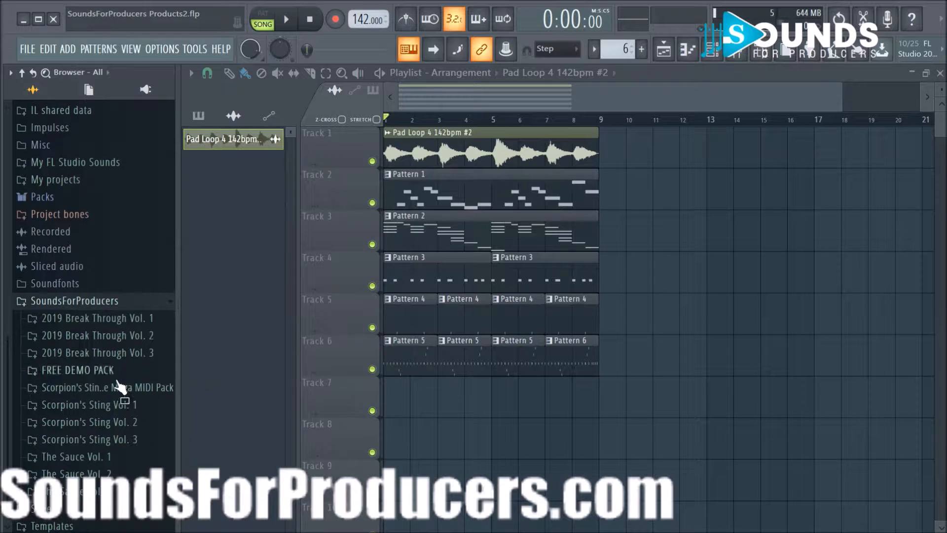
click(119, 405)
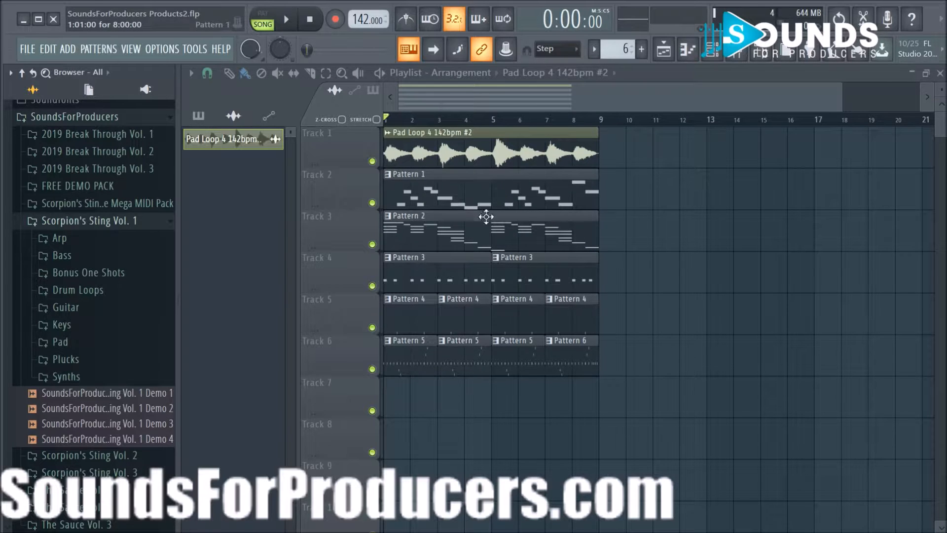
click(760, 53)
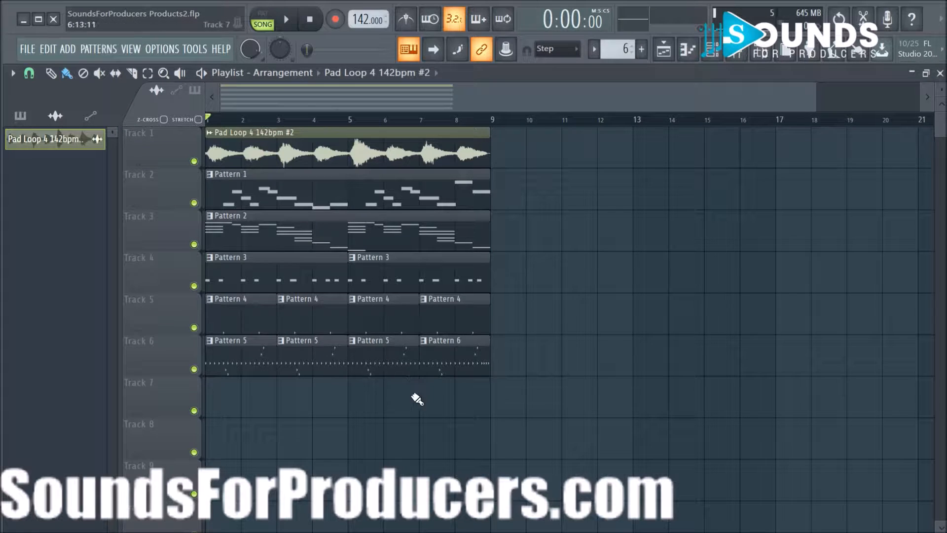
- Preview Pad Loop 4 142bpm from the Pad folder of Scorpion's Sting Vol. 1
click(738, 52)
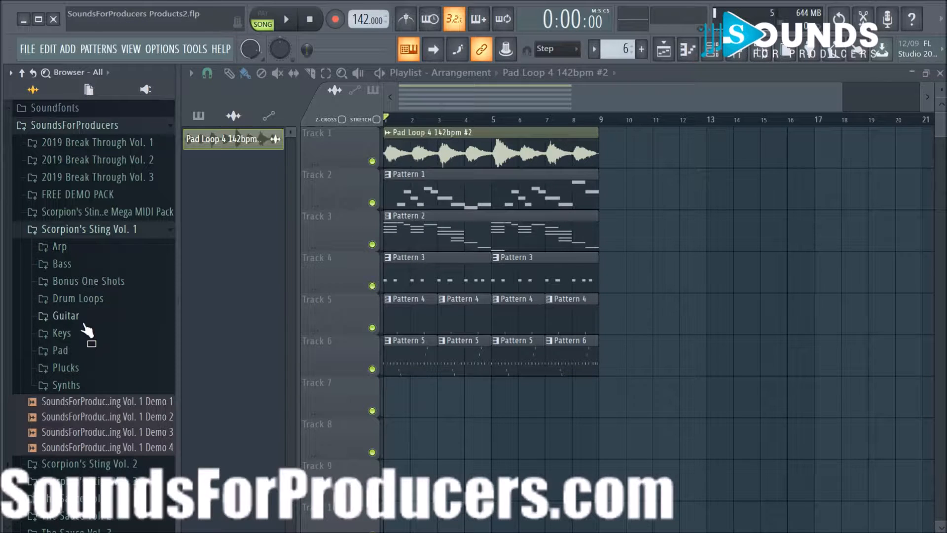
click(84, 355)
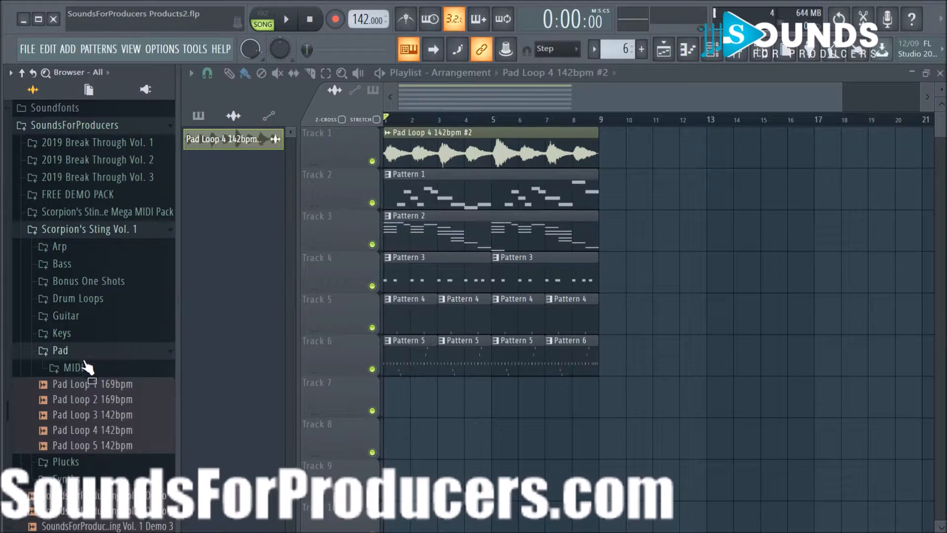
click(112, 436)
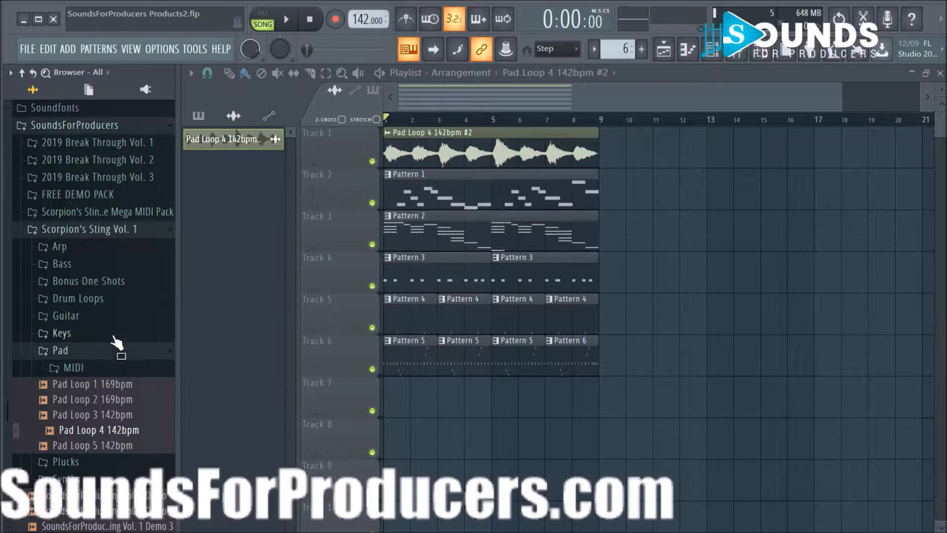
- Preview Disrespect Open Hi Hat 1 and R&B OVO Hi Hat from the pack's Bonus One Shots, and hide the browser
click(100, 284)
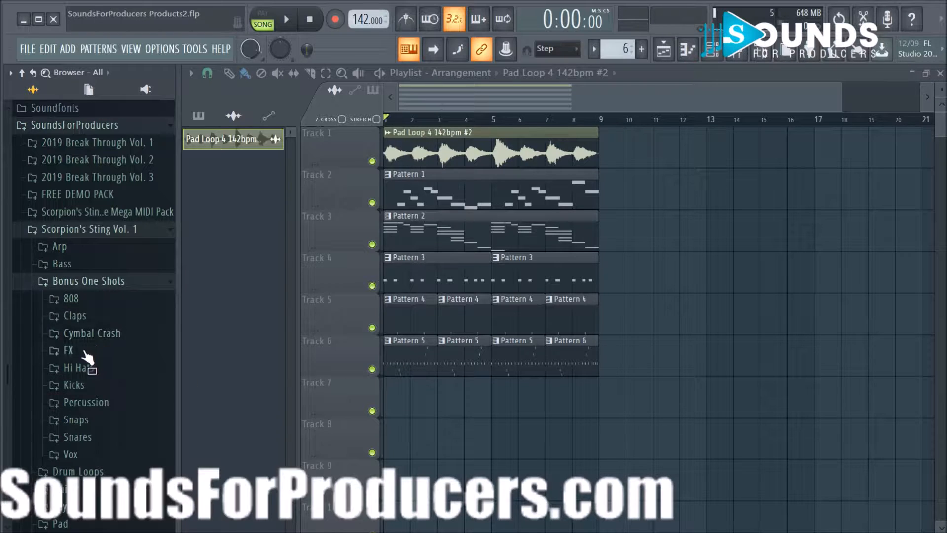
click(89, 369)
click(94, 399)
click(94, 415)
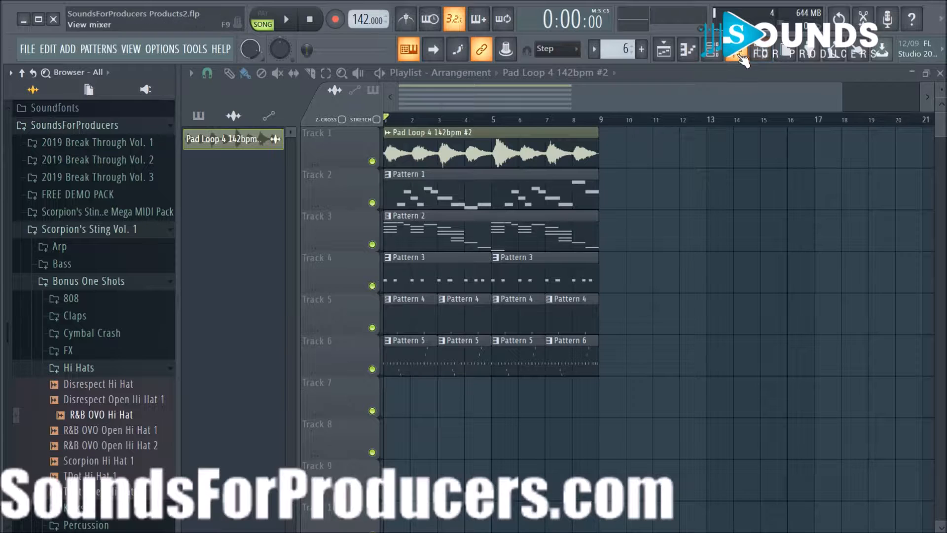
click(761, 52)
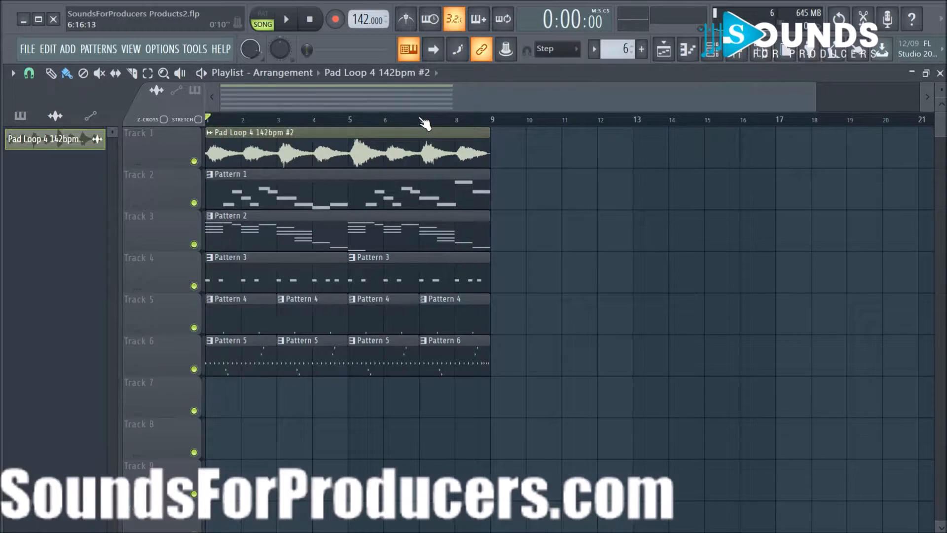
scroll(420, 118, up, 3)
drag(427, 99, 316, 98)
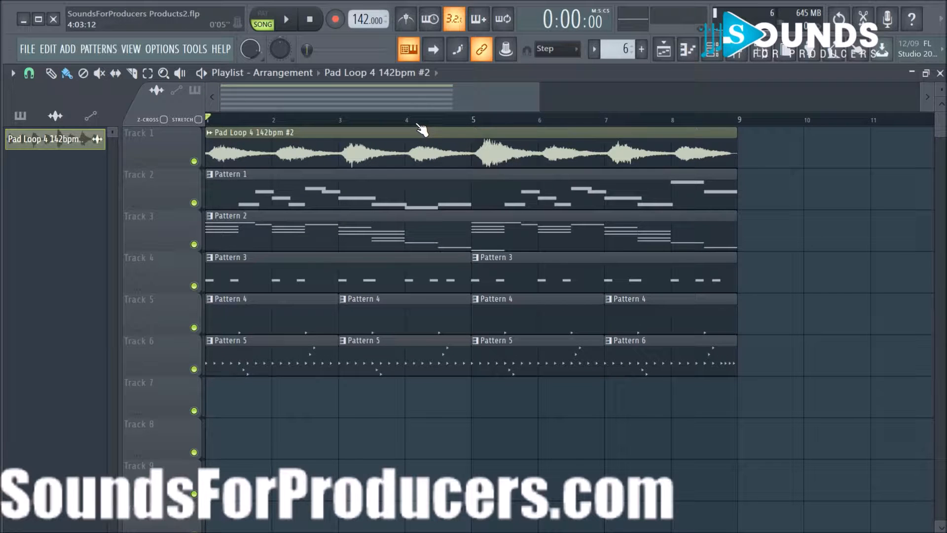
click(760, 53)
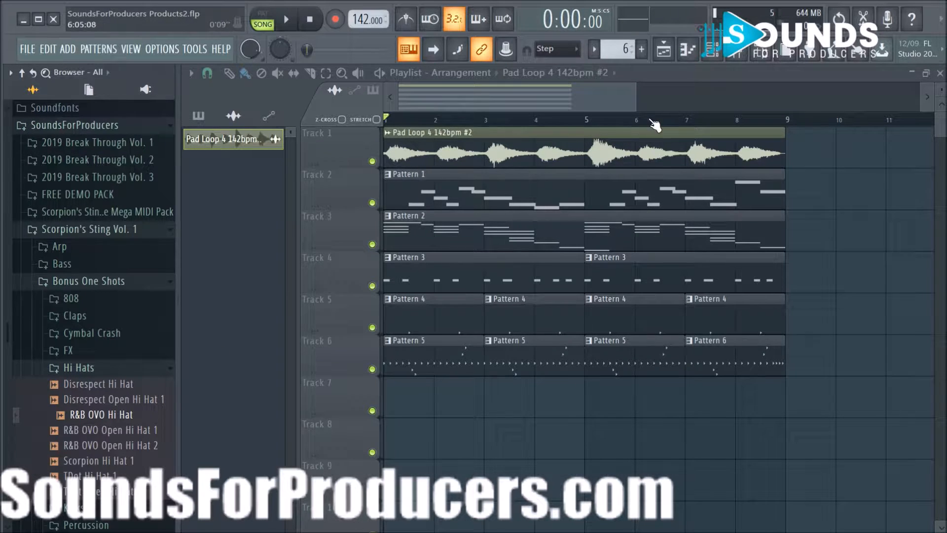
click(740, 54)
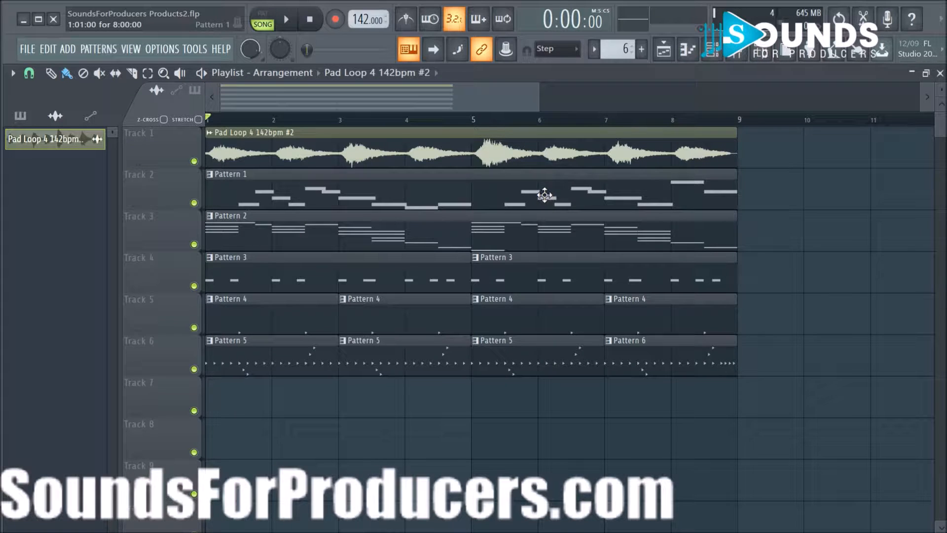
- Play the start of the full arrangement, and solo Track 1 to play the pad loop alone
key(space)
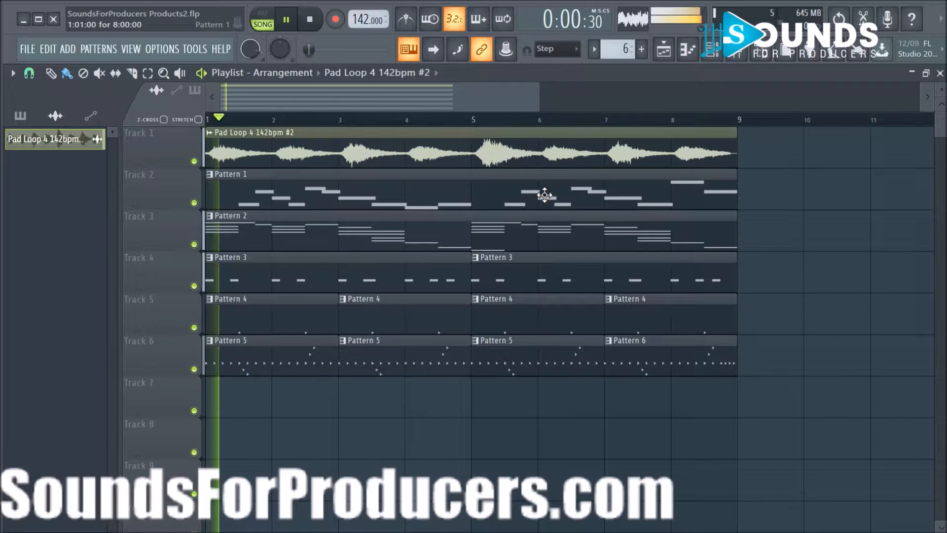
key(space)
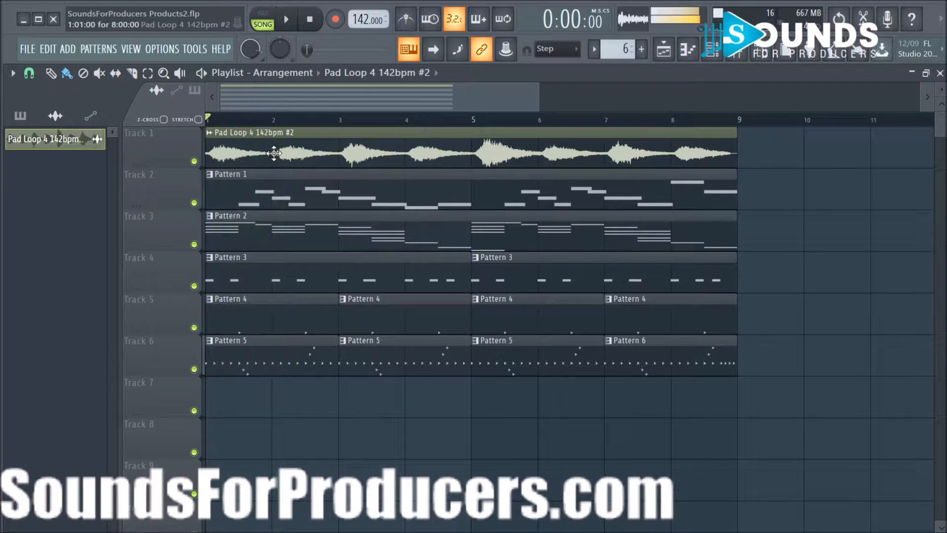
ctrl+click(194, 161)
key(space)
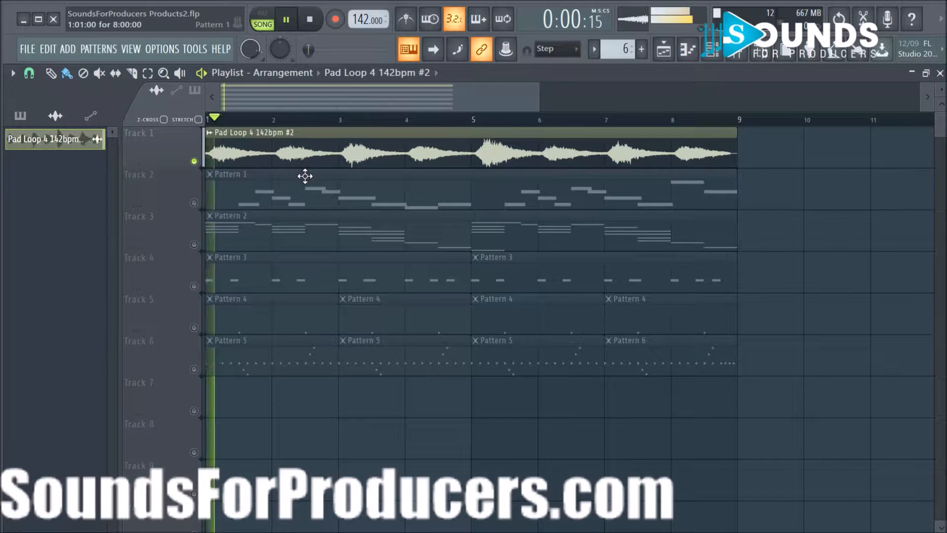
- Inspect the sampler settings of the Pad Loop 4 142bpm channel in the channel rack
click(712, 50)
click(210, 171)
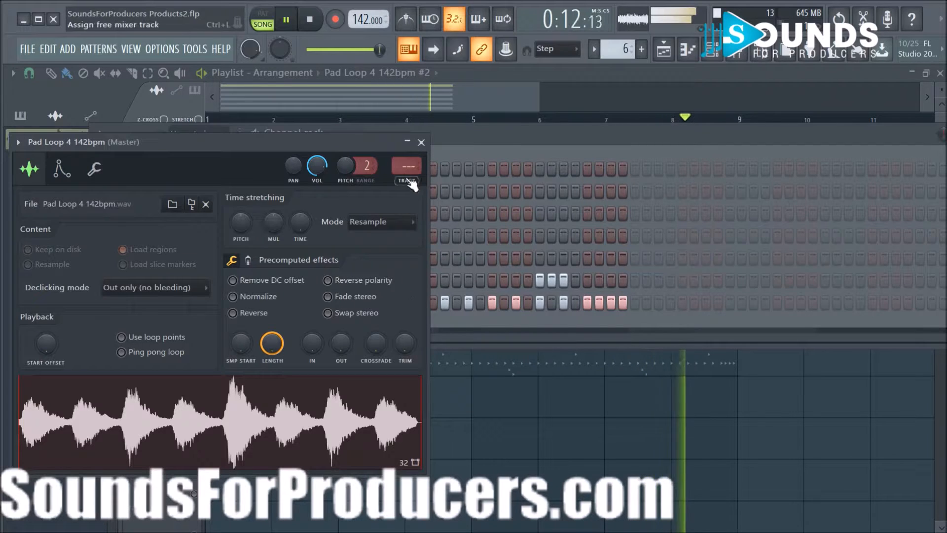
click(421, 142)
key(F6)
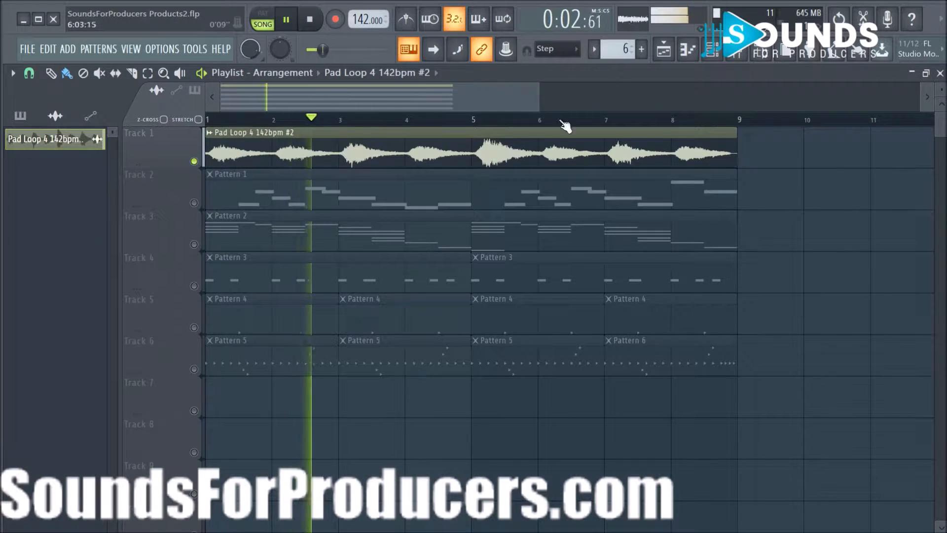
- Stop playback and inspect the time-stretching settings of the Pad Loop 4 142bpm #2 audio clip channel
click(712, 50)
key(space)
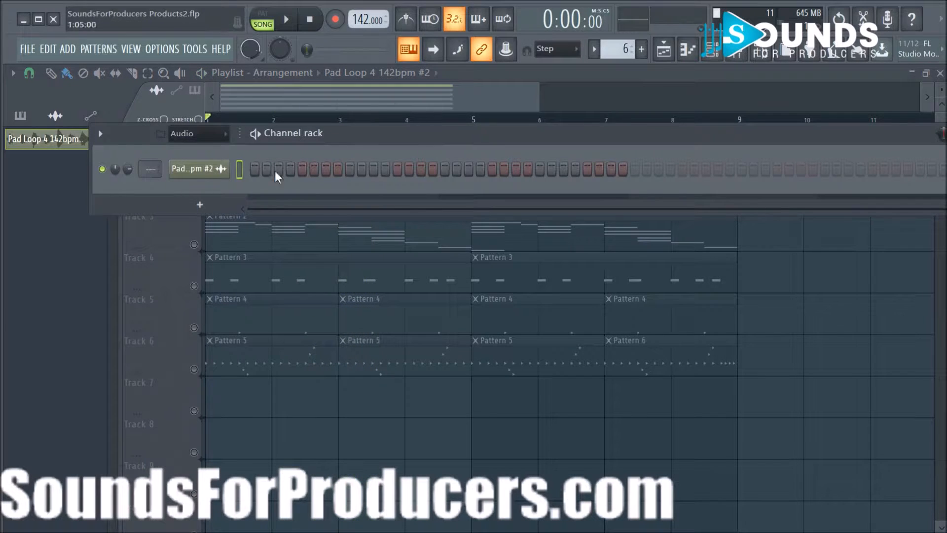
click(199, 168)
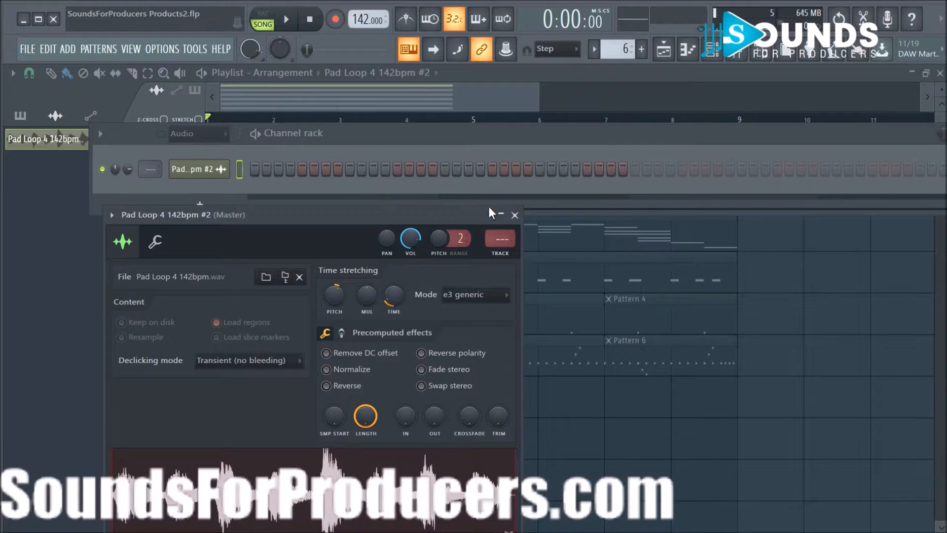
click(515, 214)
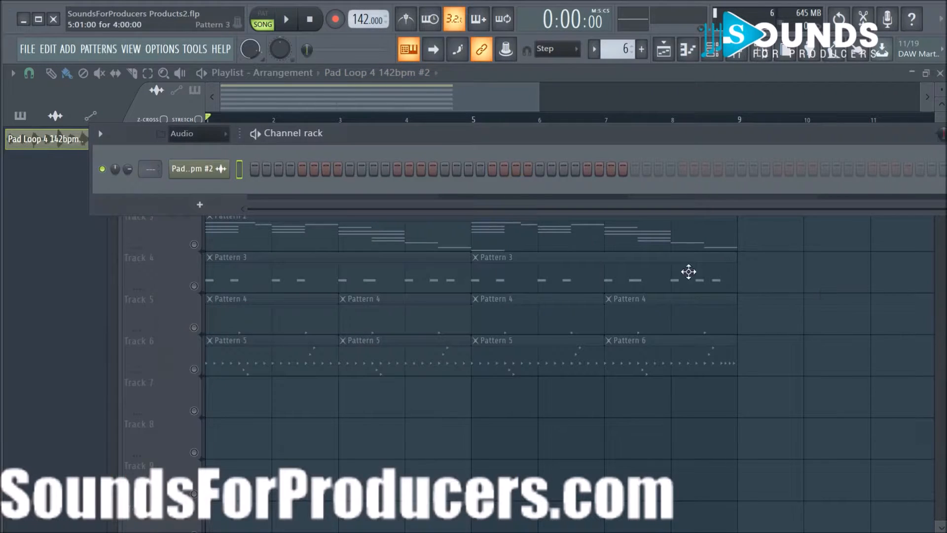
key(F6)
- Collapse the Hi Hats folder in the sample browser and look through the other Scorpion's Sting Vol. 1 folders
click(761, 51)
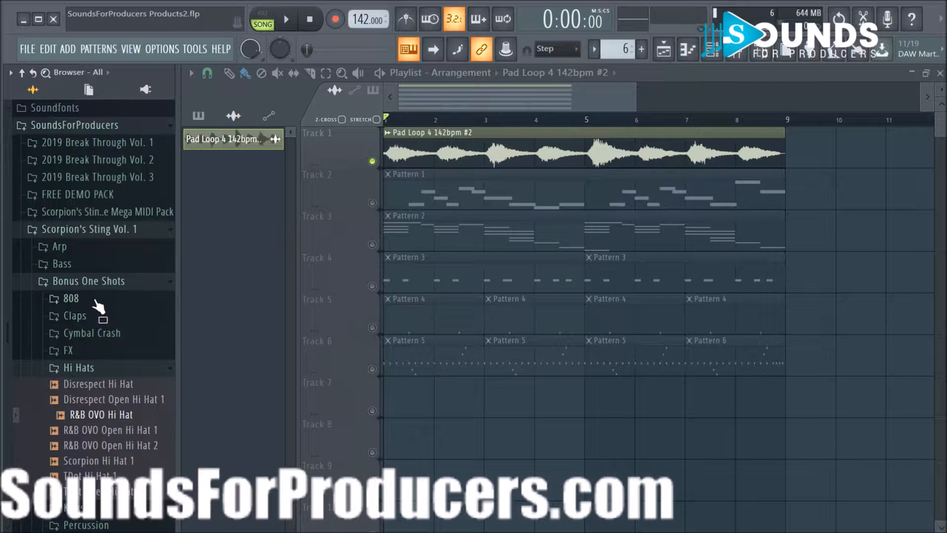
click(111, 371)
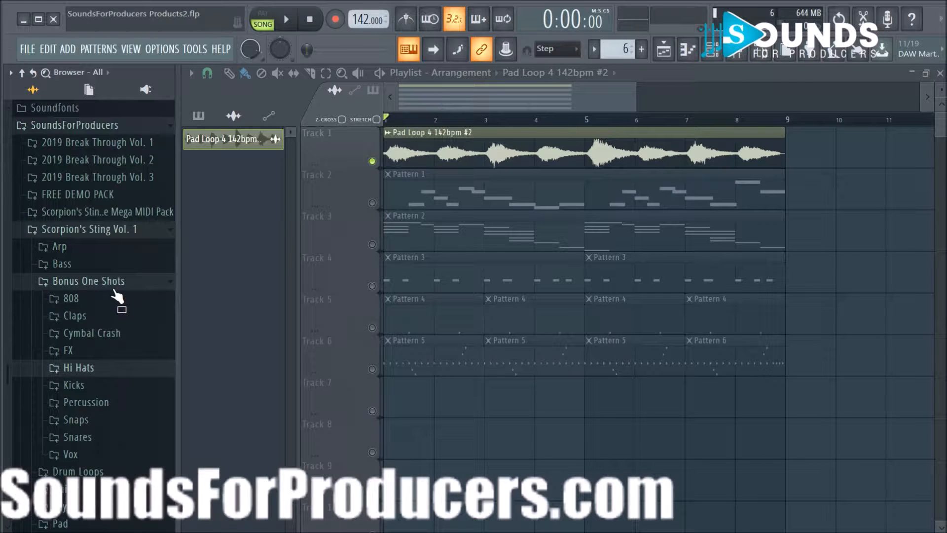
scroll(121, 383, down, 8)
scroll(113, 404, up, 7)
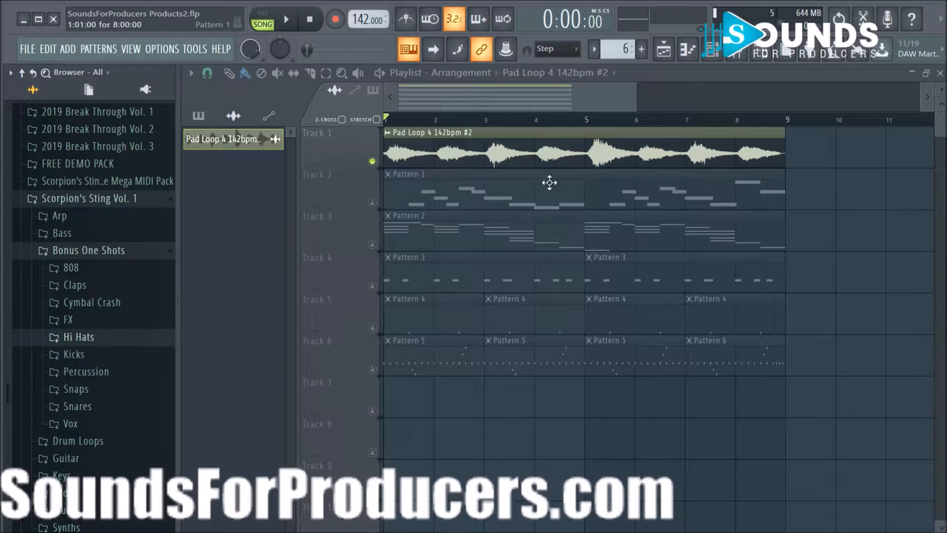
- Play the pad loop on Track 1 briefly, unmute Track 2 and hide the sample browser
key(space)
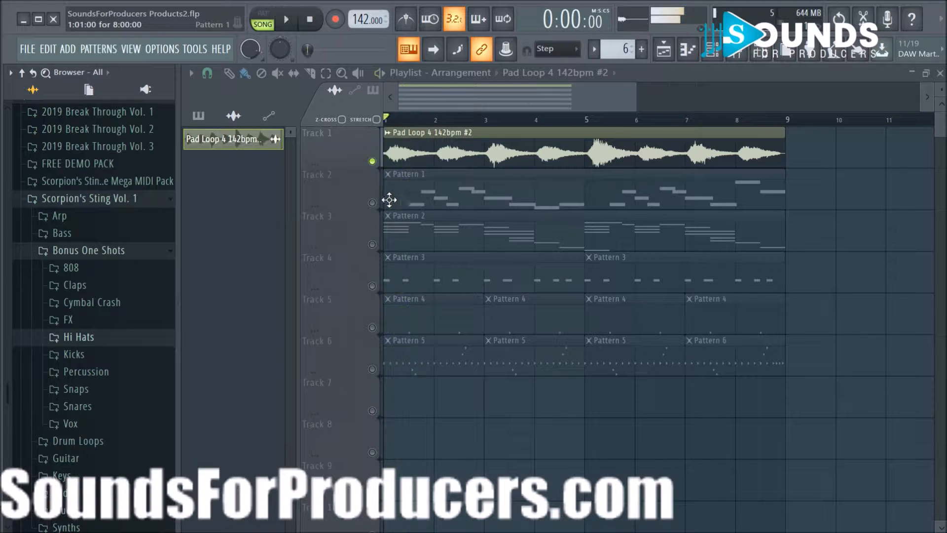
key(space)
click(373, 204)
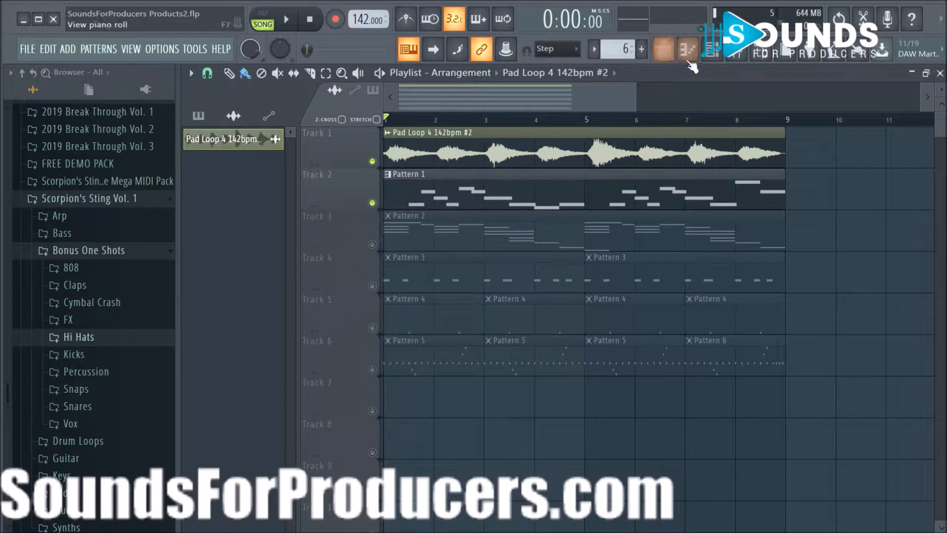
click(765, 57)
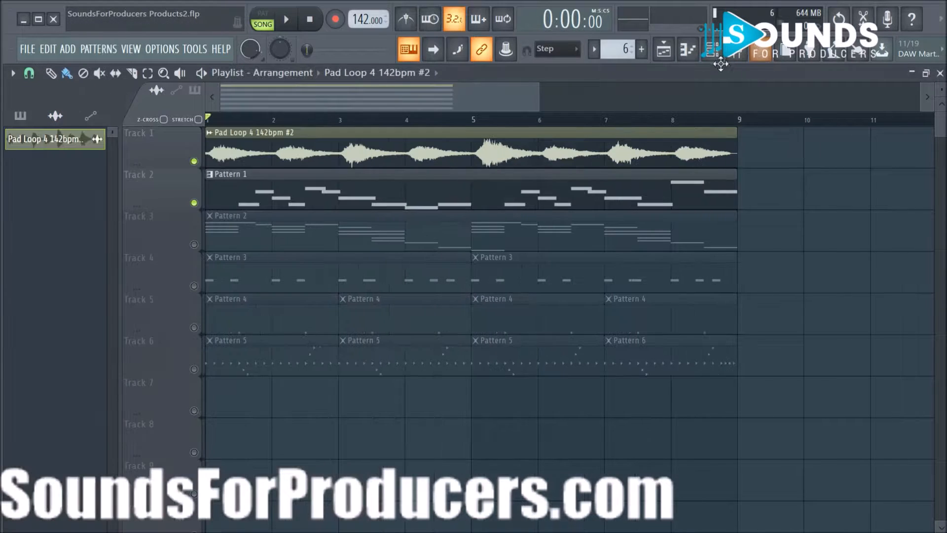
- Show all channel groups in the channel rack and inspect the Xpand!2 instrument's Nice Saw sound
click(714, 49)
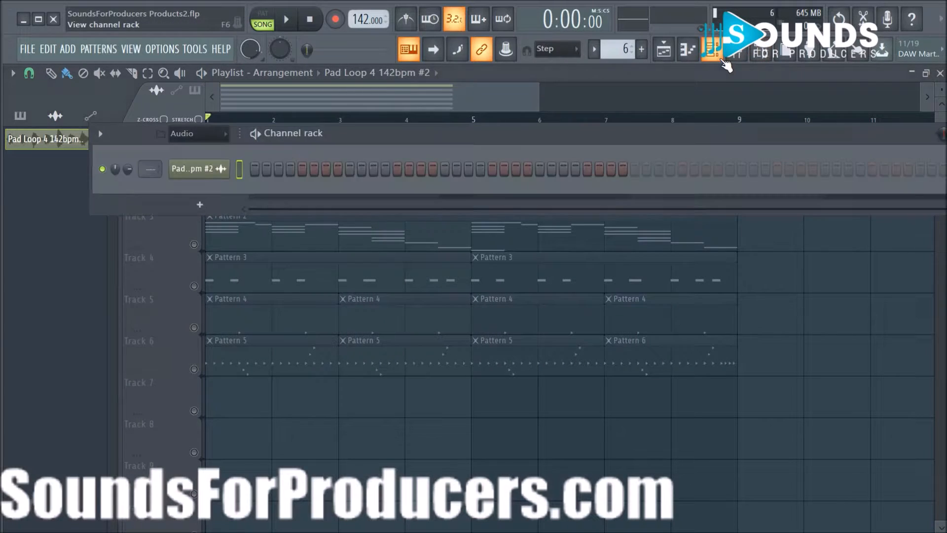
click(219, 135)
click(215, 152)
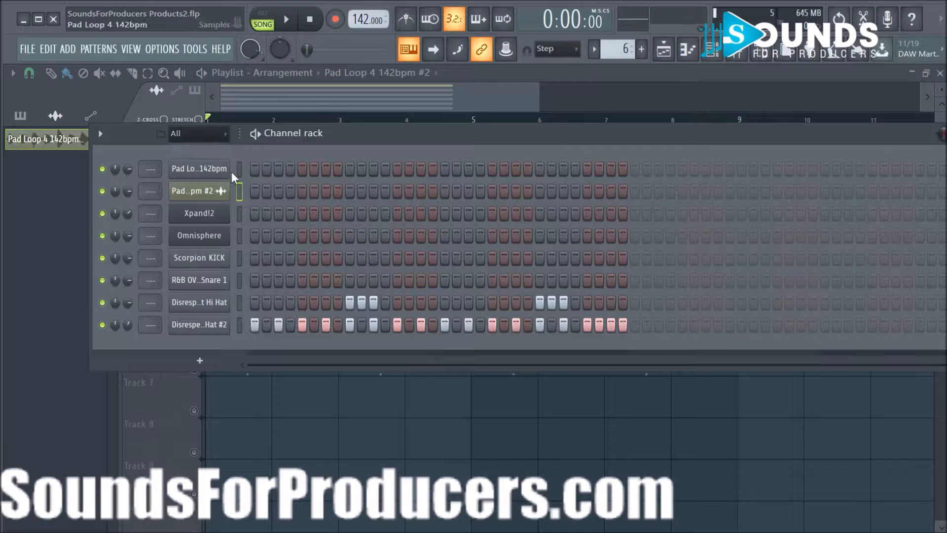
click(212, 214)
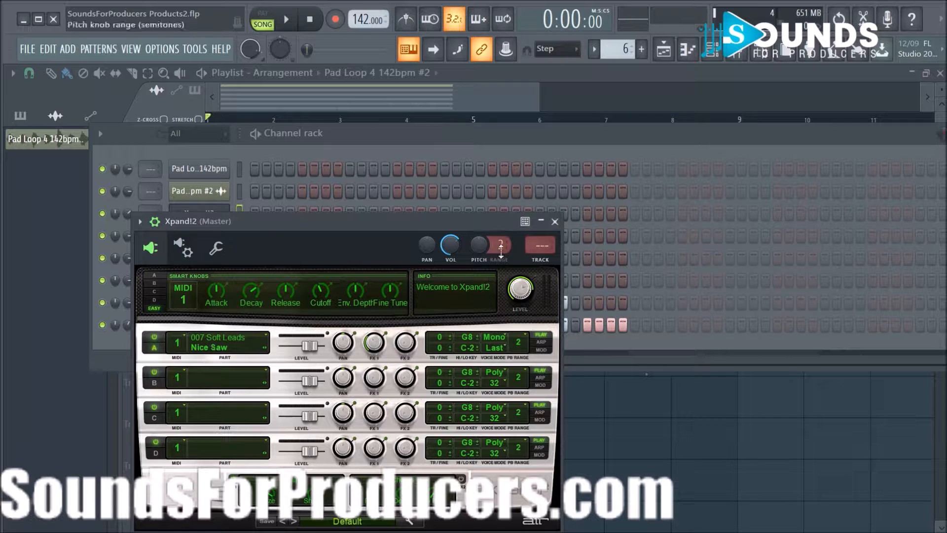
click(555, 221)
click(596, 453)
- Play Tracks 1 and 2 together, and unmute Track 3 to play all three
key(space)
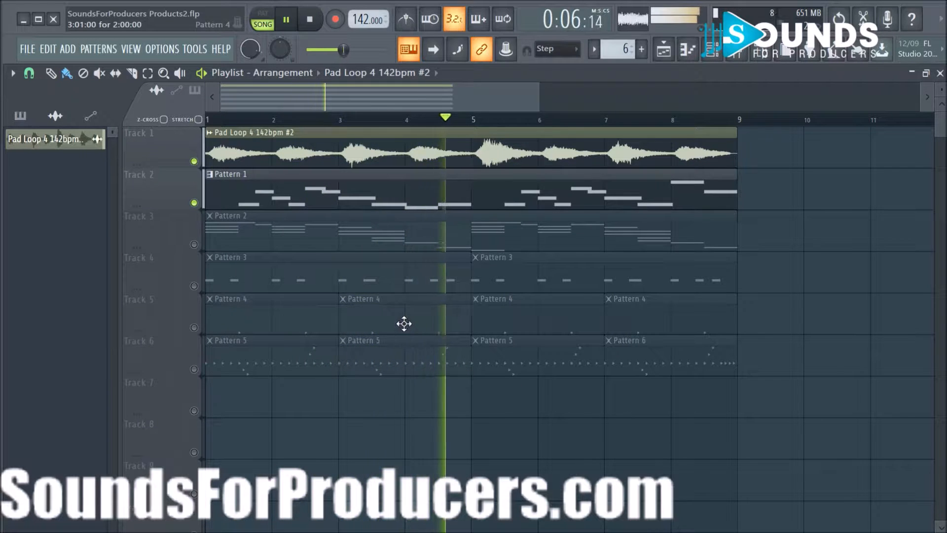
key(space)
click(193, 244)
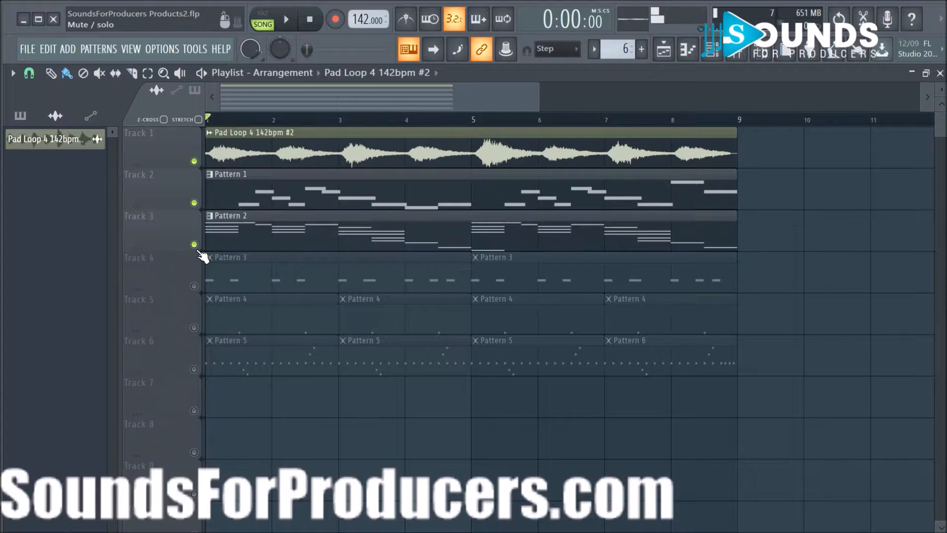
key(space)
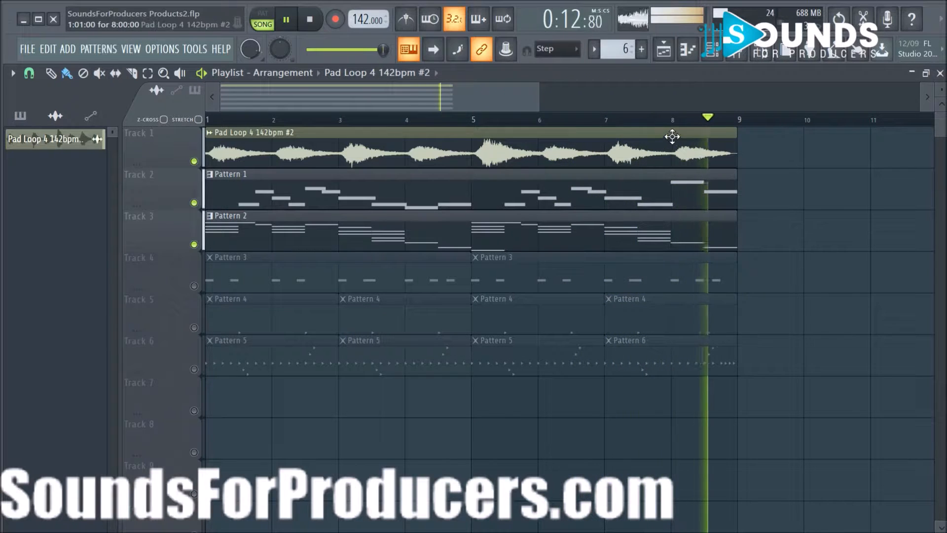
key(space)
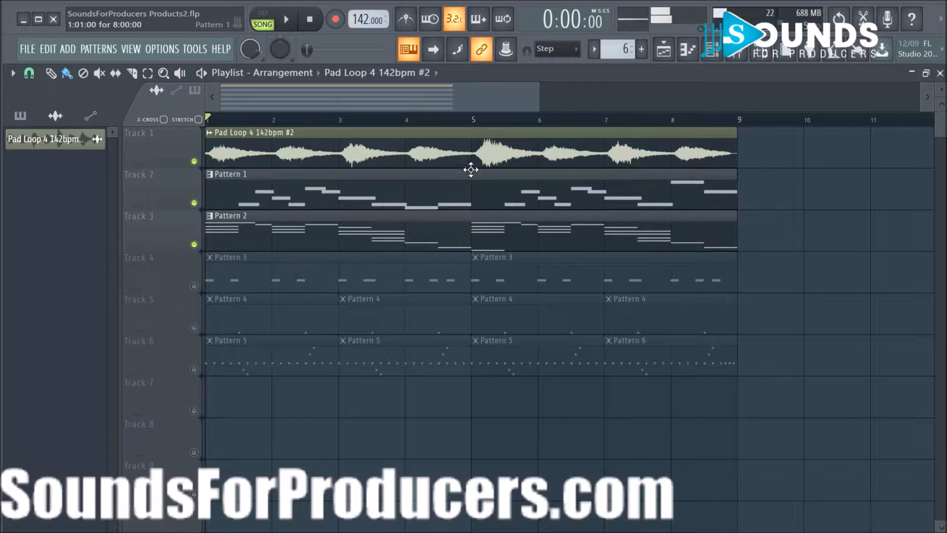
- Inspect the Scorpion KICK sample from the channel rack and return to the playlist
click(718, 55)
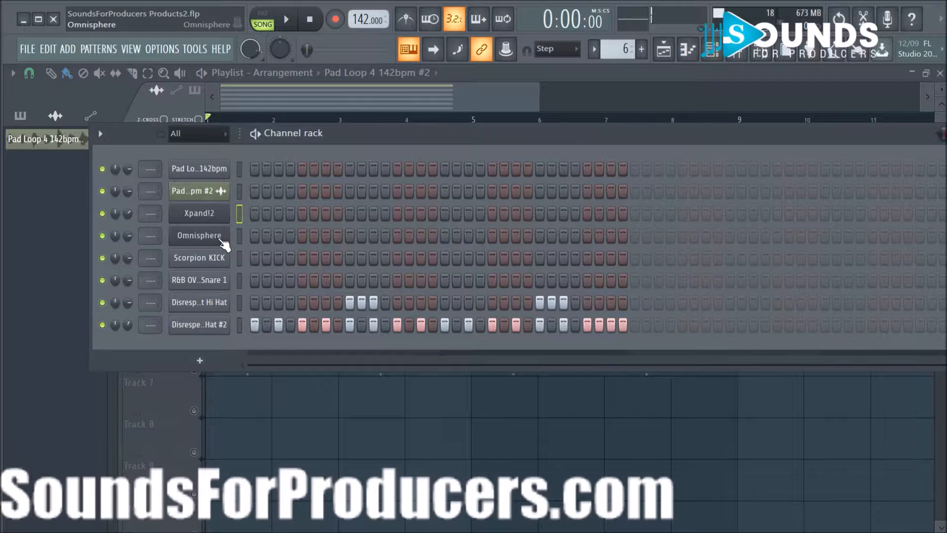
click(200, 257)
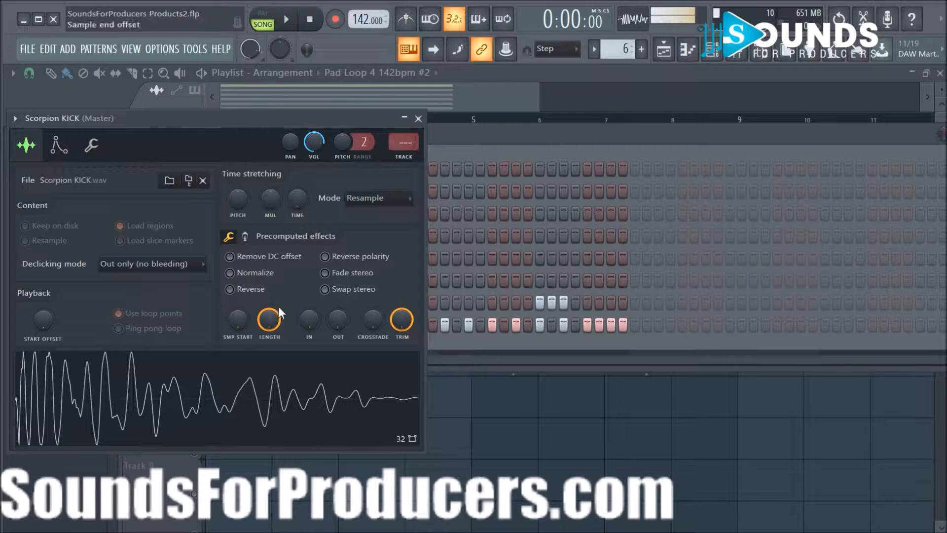
click(418, 119)
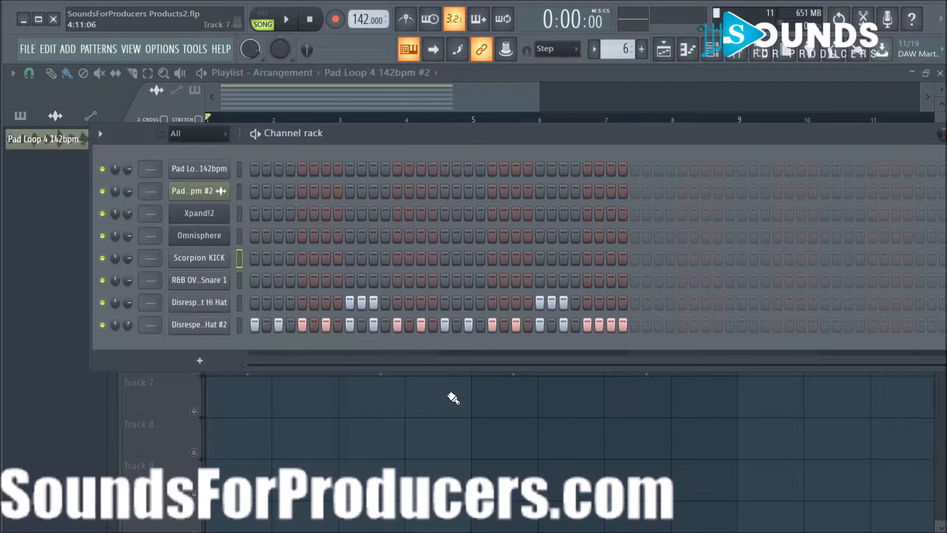
key(F6)
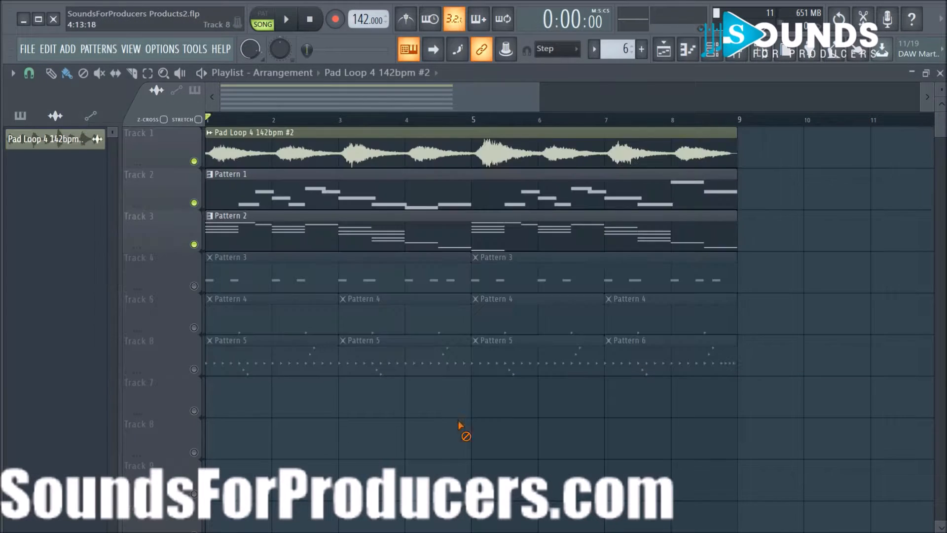
- Unmute Track 4, play the first four tracks together, and unmute Track 5
click(203, 289)
key(space)
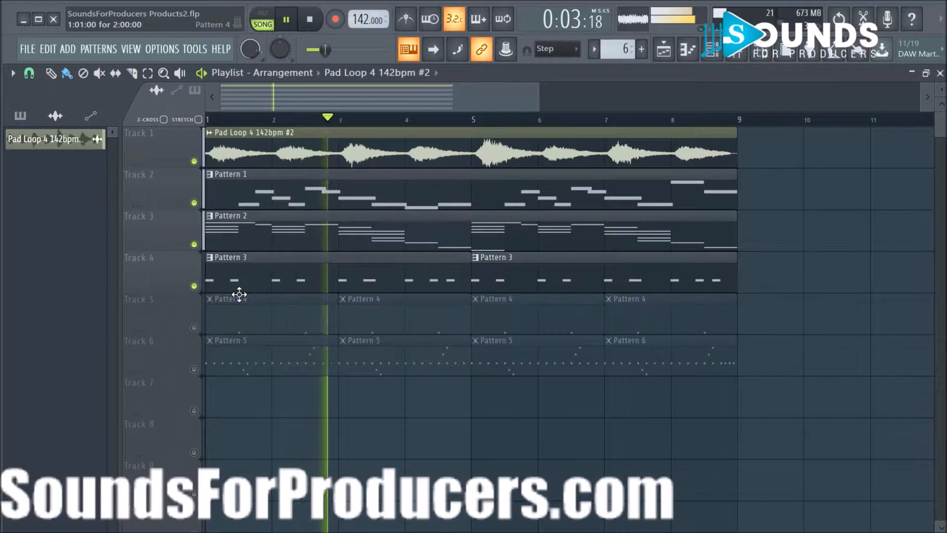
key(space)
click(202, 332)
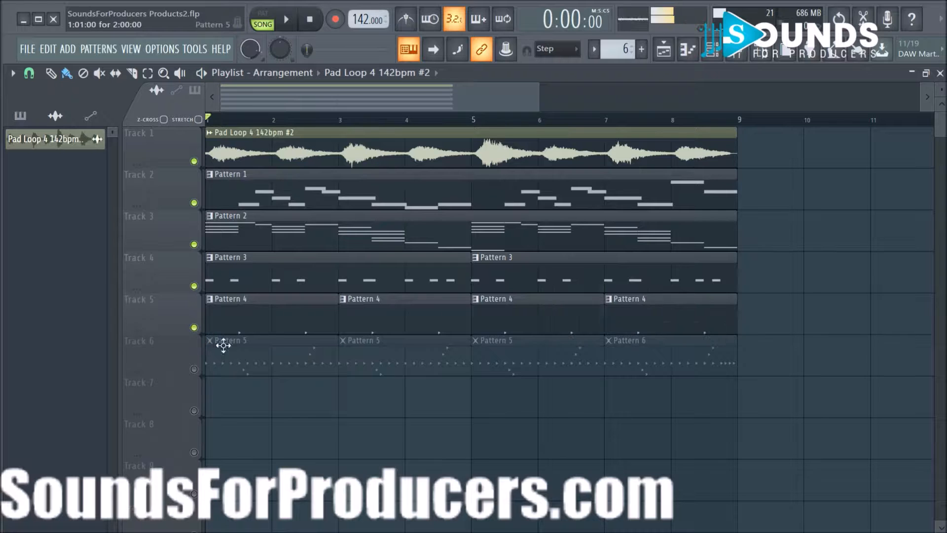
- Inspect the R&B OVO Snare 1 sample from the channel rack and unmute Track 6 in the playlist
click(712, 49)
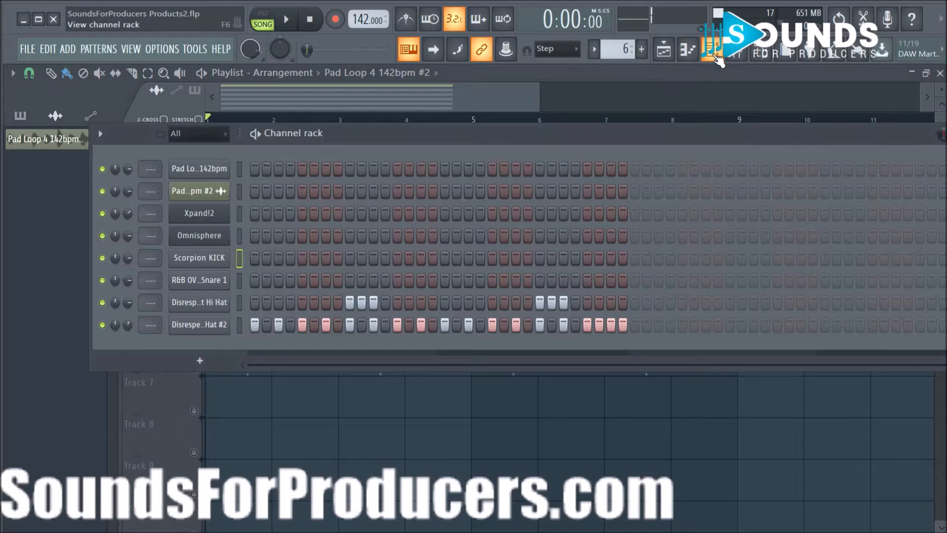
click(217, 282)
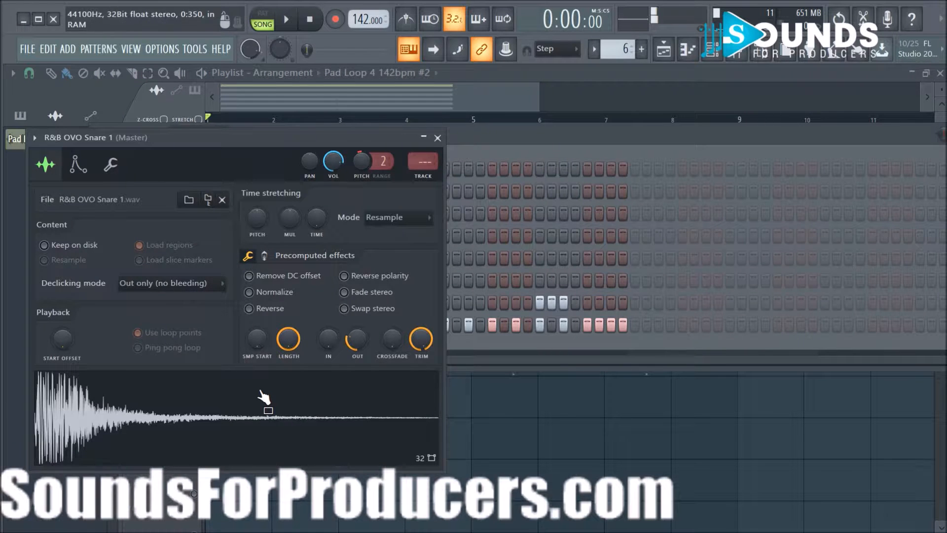
click(437, 137)
key(F6)
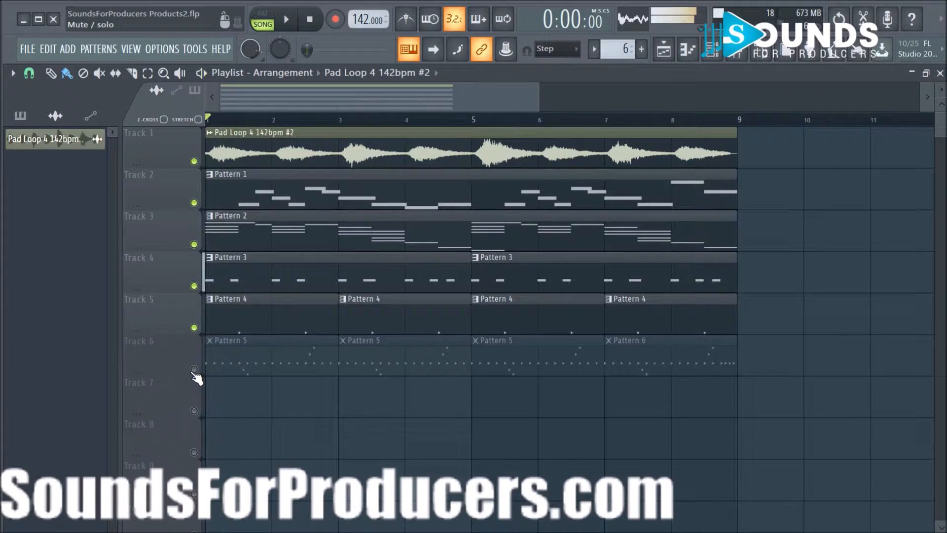
click(194, 369)
- Inspect the Disrespect Hi Hat #2 sample and play all six playlist tracks together briefly
click(710, 49)
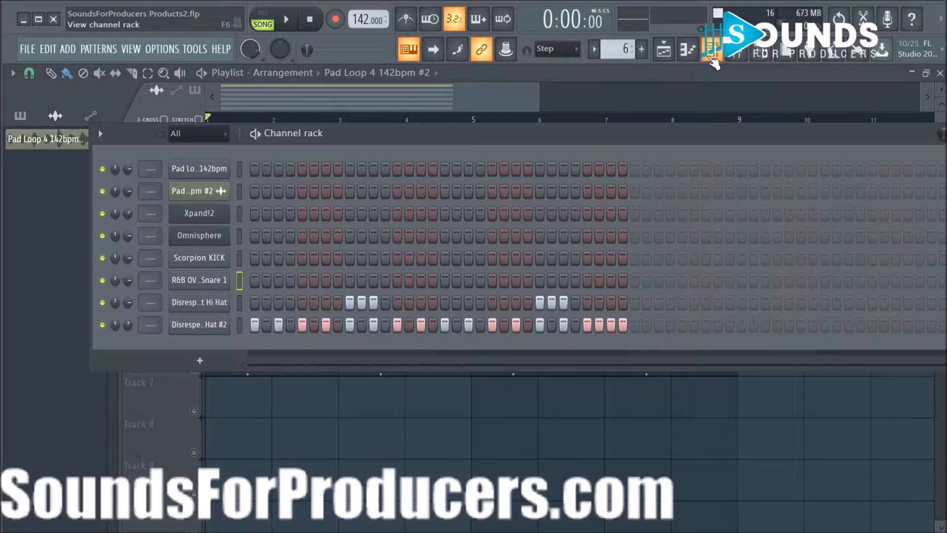
click(210, 326)
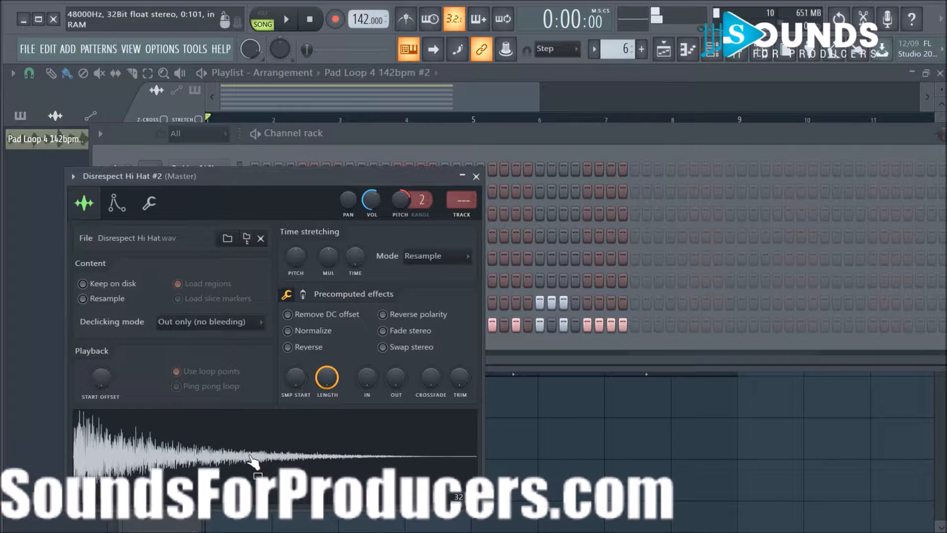
click(476, 176)
click(495, 418)
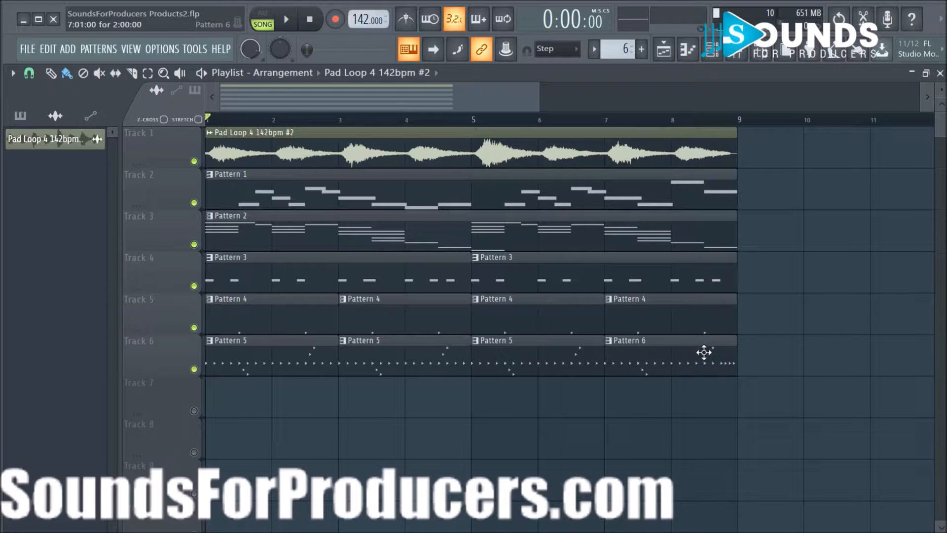
key(space)
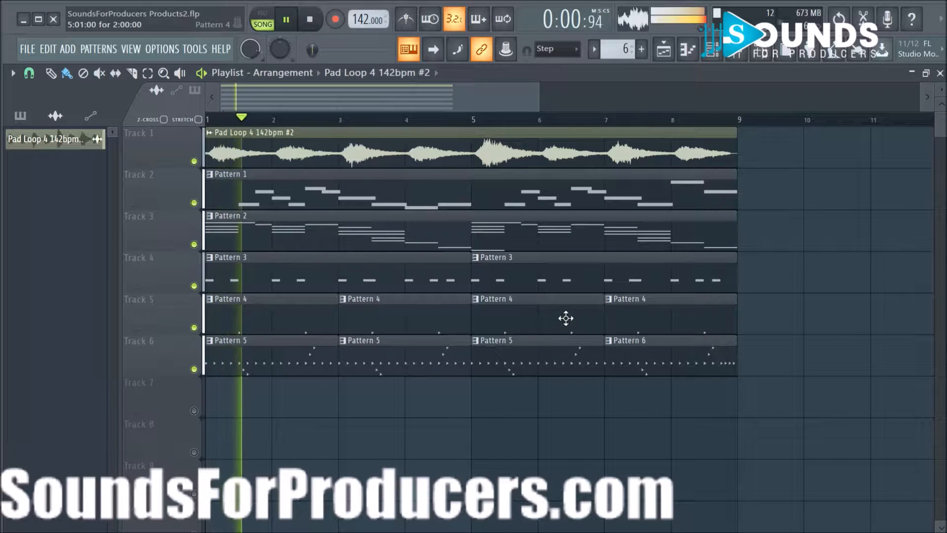
key(space)
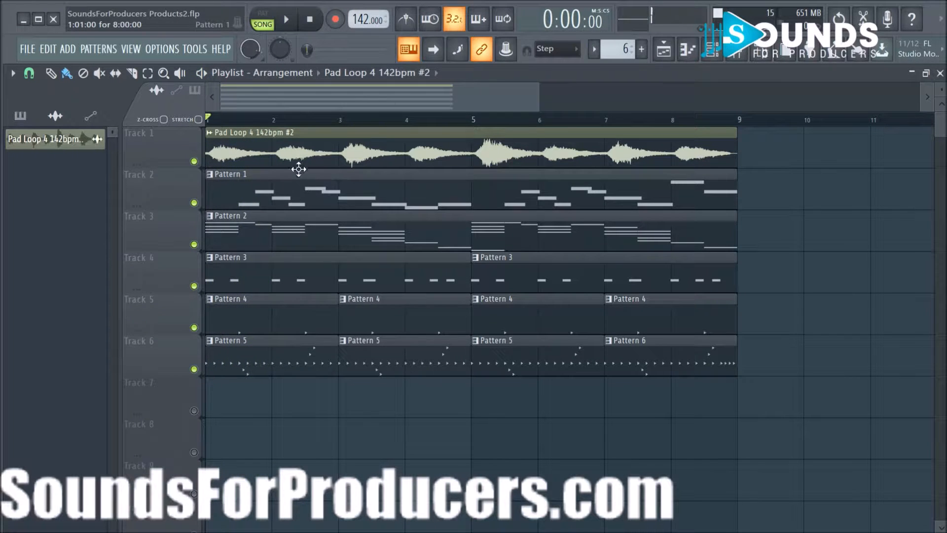
- Select every channel in the channel rack, from the first pad loop to Disrespect Hi Hat #2
click(711, 48)
double_click(241, 169)
click(241, 169)
click(240, 169)
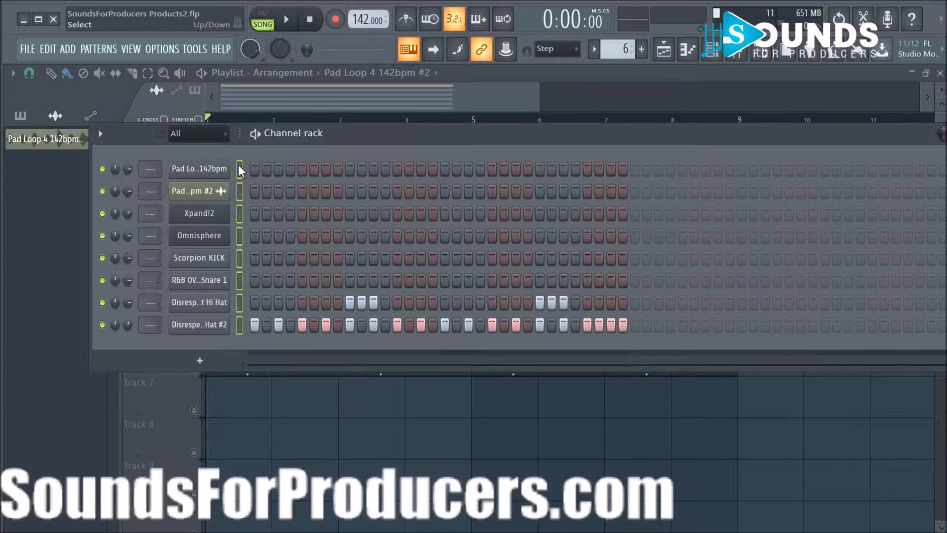
double_click(239, 167)
double_click(240, 241)
- Route the selected channels to separate mixer tracks starting from Insert 1
click(736, 52)
click(95, 170)
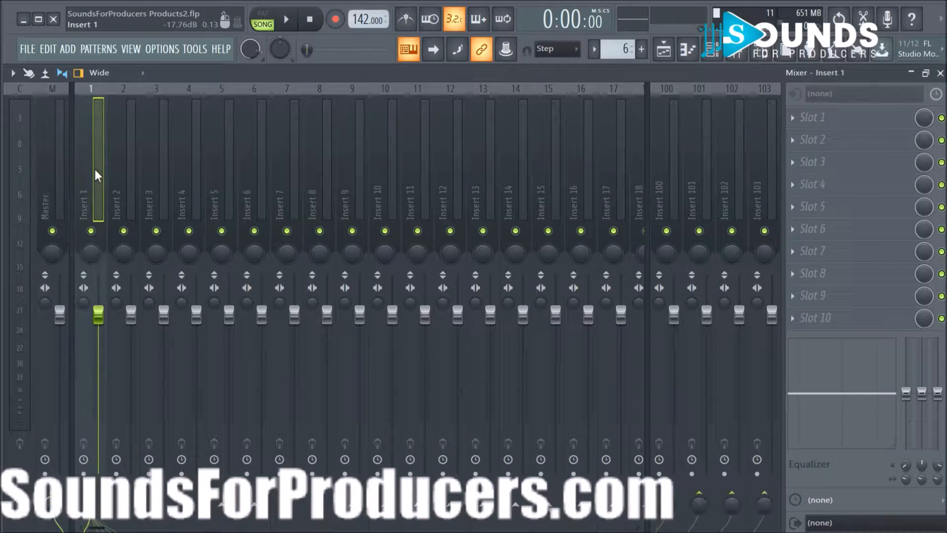
right_click(96, 173)
mouse_move(134, 192)
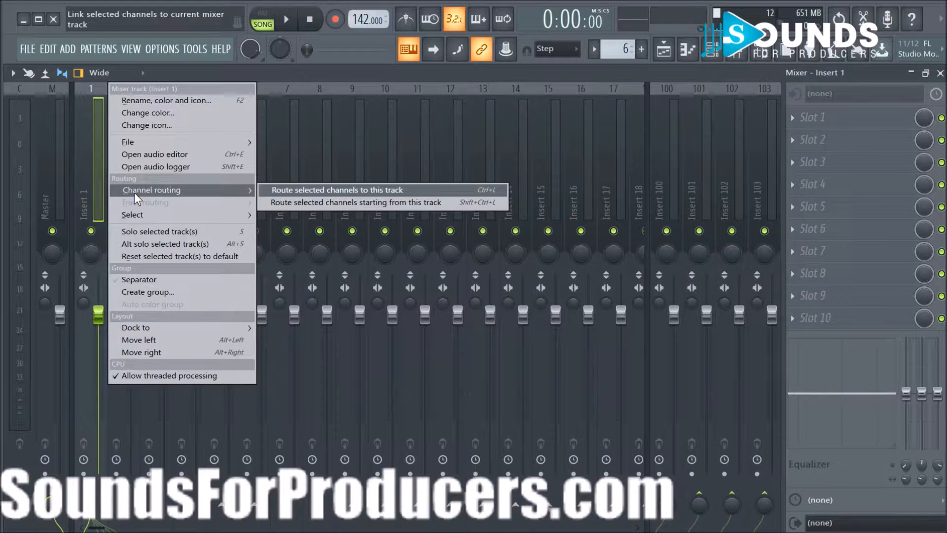
click(300, 202)
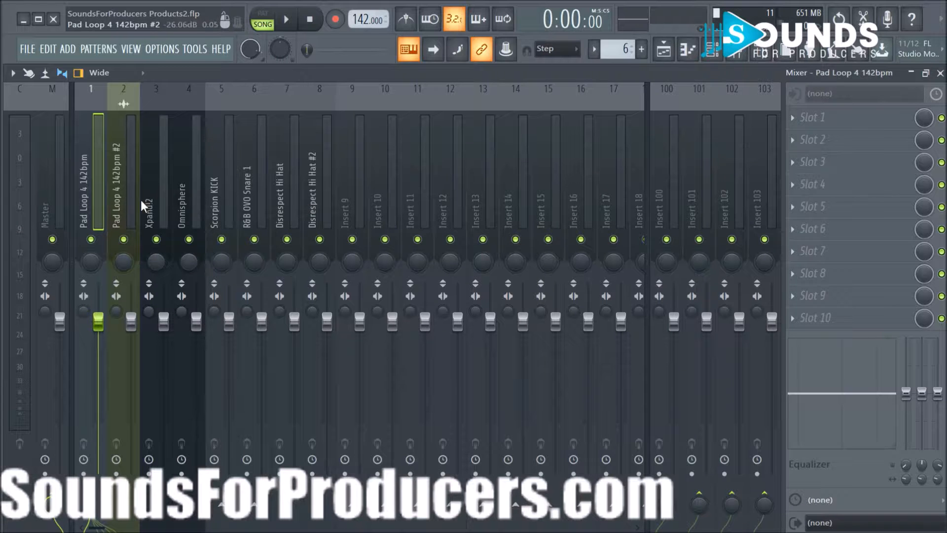
- Check the channels' mixer assignments in the channel rack and play the beat briefly while watching the mixer levels
click(712, 49)
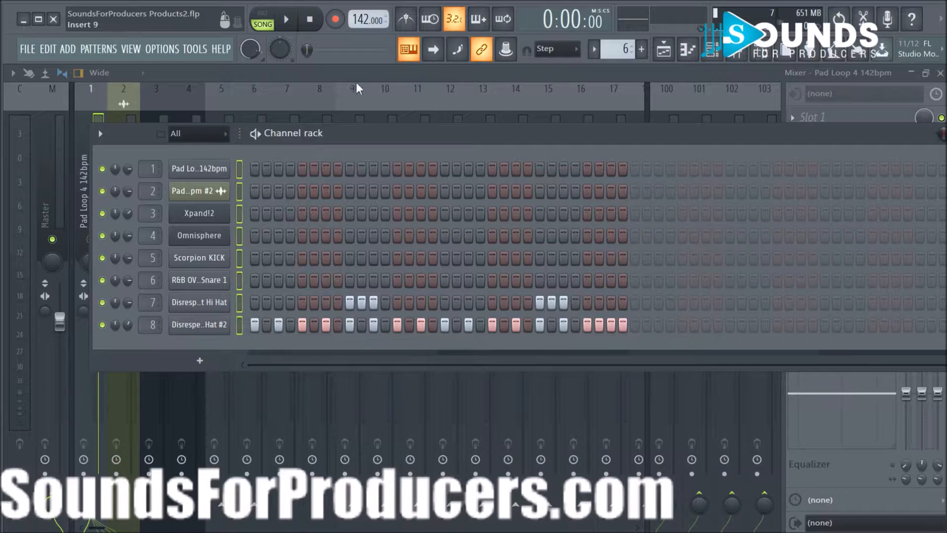
click(189, 79)
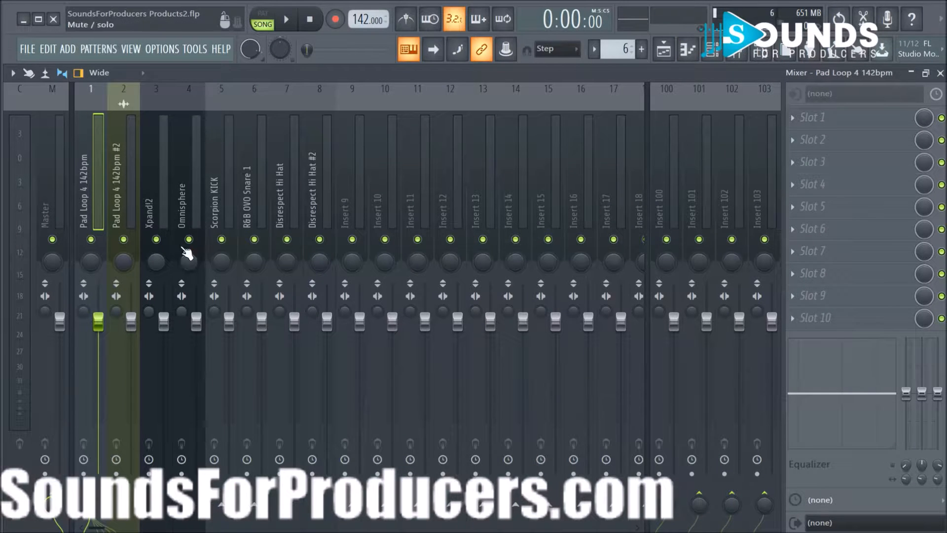
key(space)
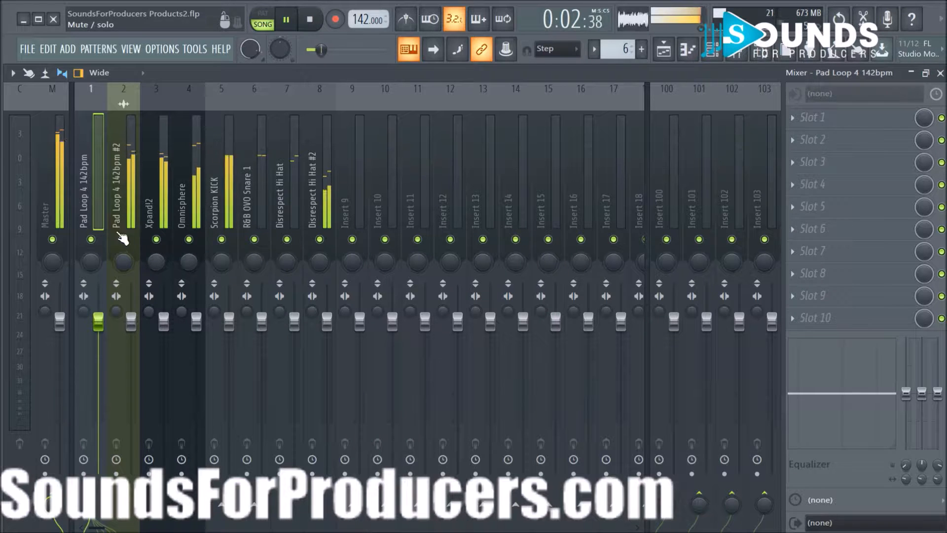
key(space)
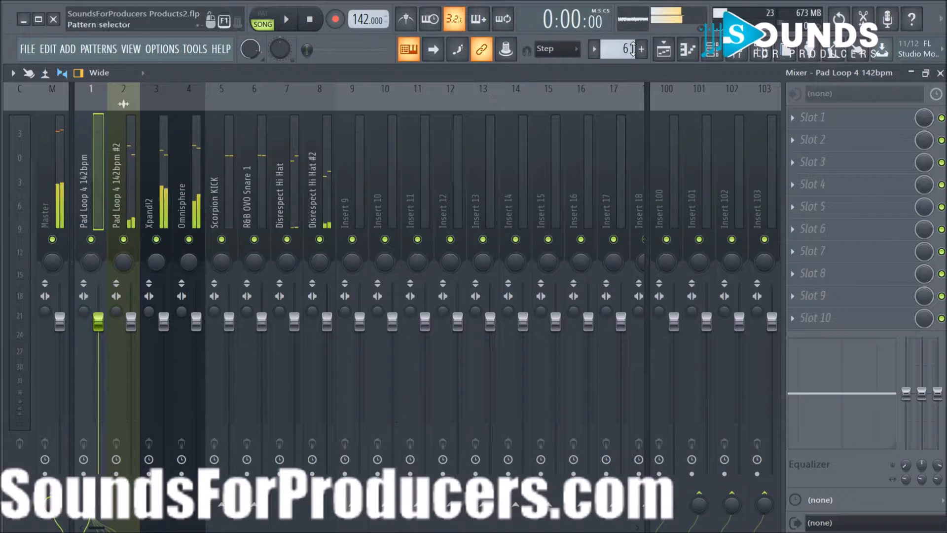
- Play the beat with the Pad Loop 4 142bpm mixer track muted, and briefly solo the Pad Loop 4 142bpm #2 track
click(713, 49)
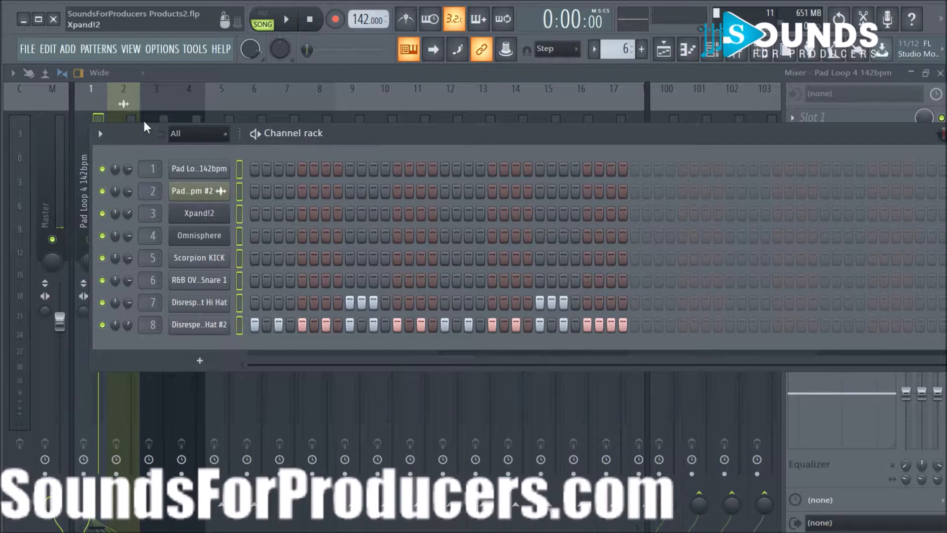
click(85, 102)
click(91, 239)
key(space)
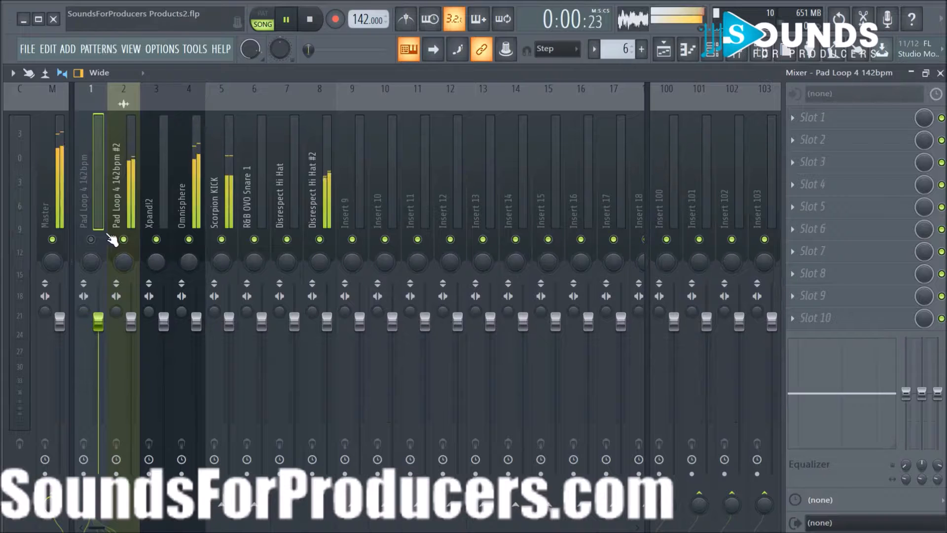
right_click(123, 239)
right_click(123, 239)
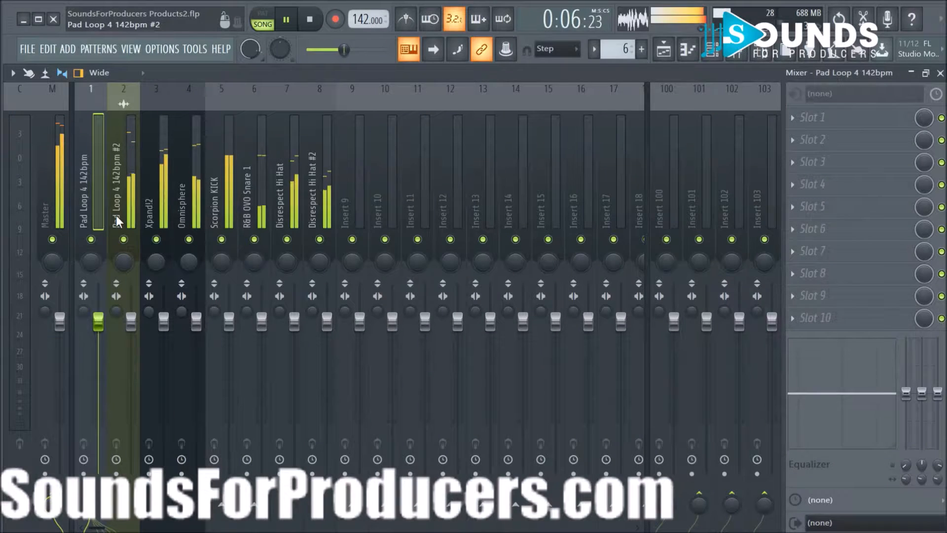
key(XF86MonBrightnessUp)
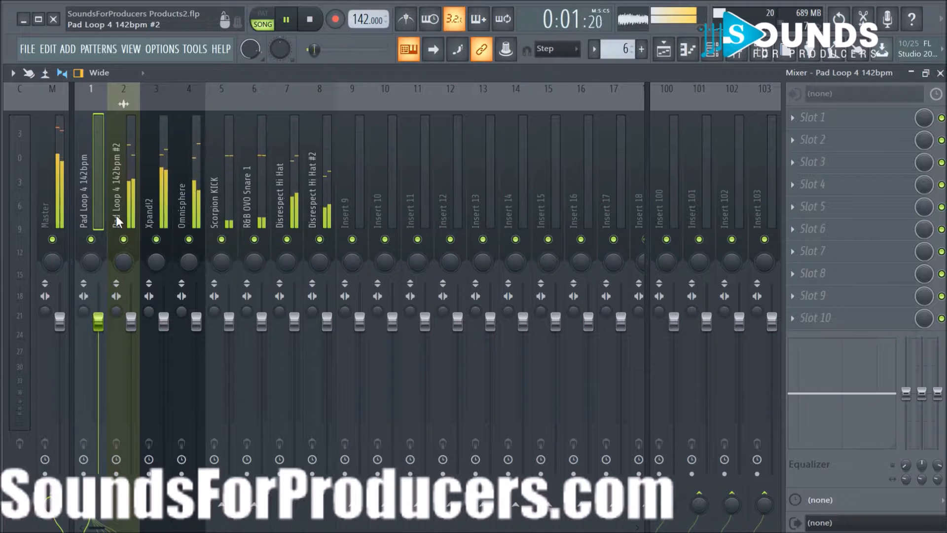
- Stop playback and rename the Pad Loop 4 142bpm #2 mixer track as "Pad Loop"
key(space)
right_click(120, 204)
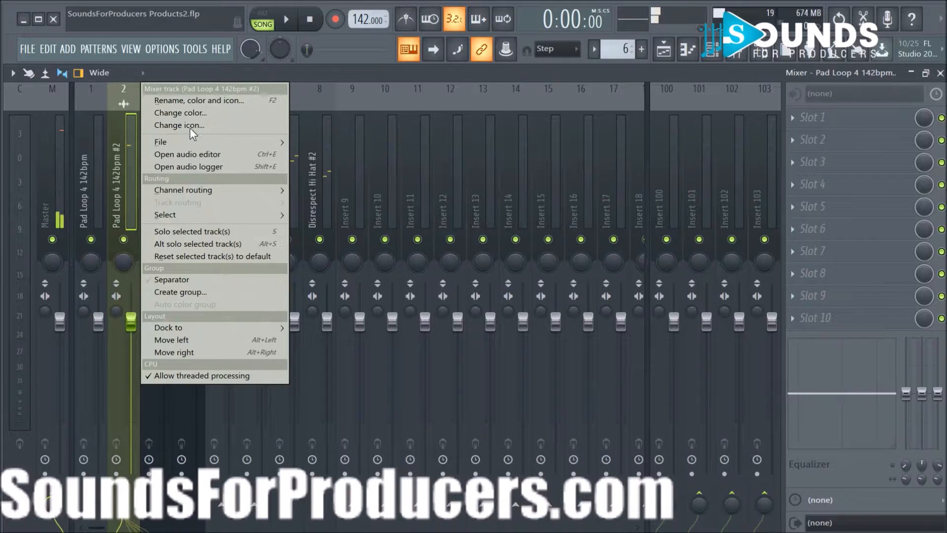
click(183, 103)
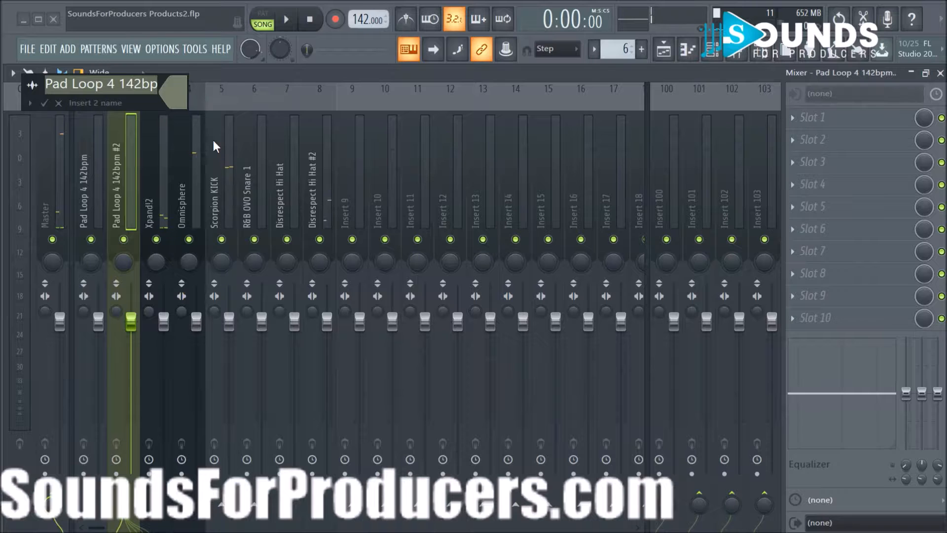
text(Pad Loop)
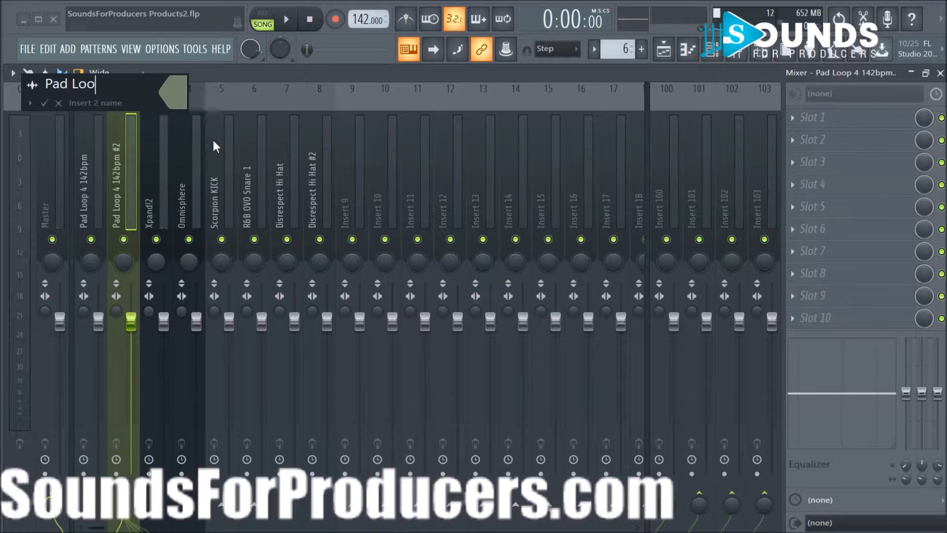
key(Return)
- Solo the Xpand!2 mixer track briefly during playback and rename it as "Lead"
key(space)
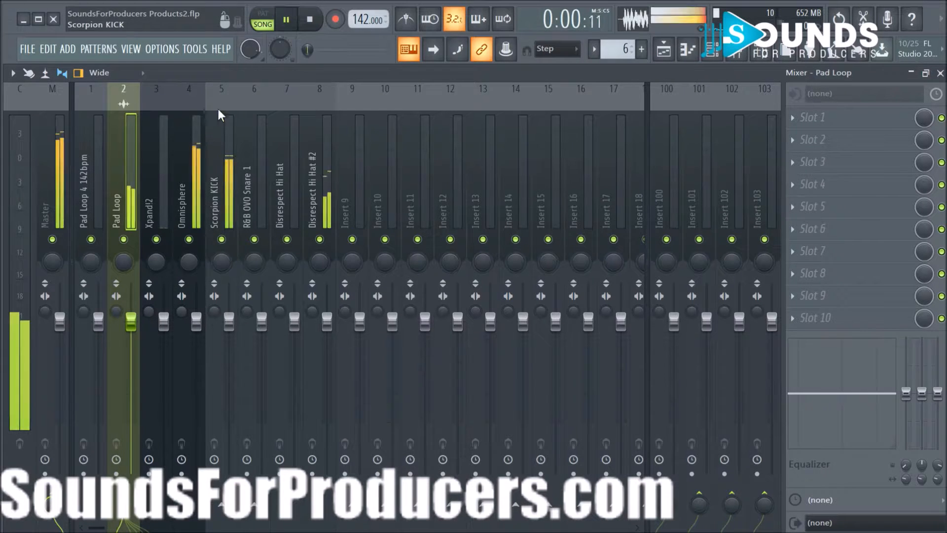
right_click(156, 239)
right_click(159, 242)
right_click(144, 207)
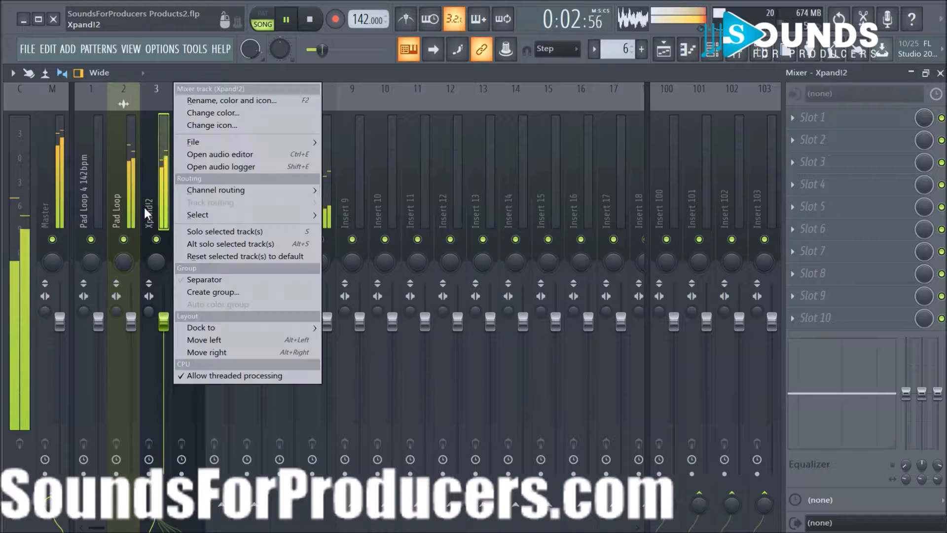
click(207, 102)
text(Lead)
key(Return)
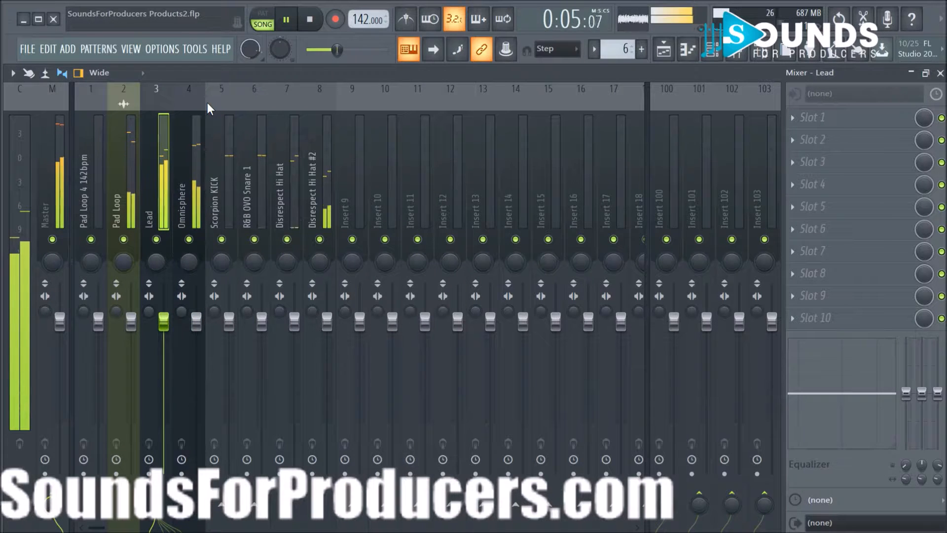
- Rename the Omnisphere mixer track as "Piano"
right_click(188, 226)
click(241, 101)
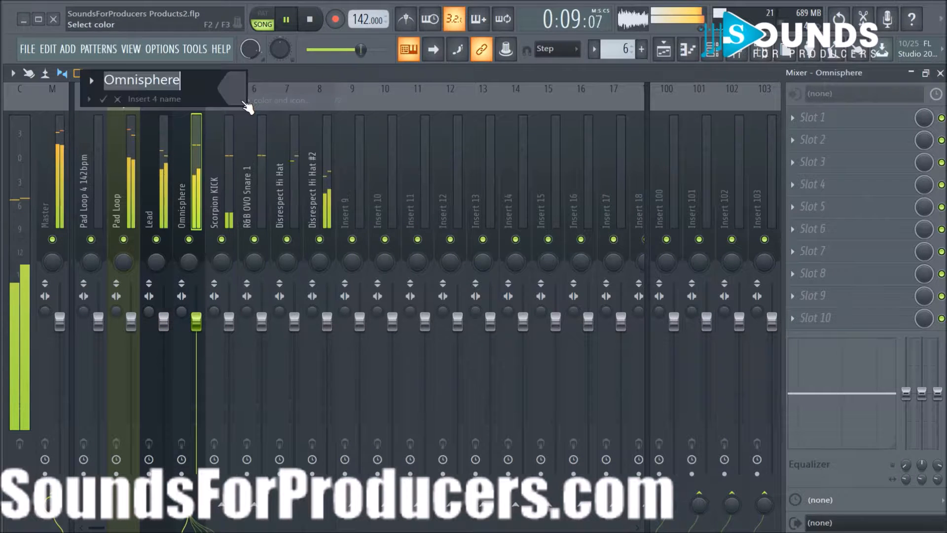
text(Piano)
key(Return)
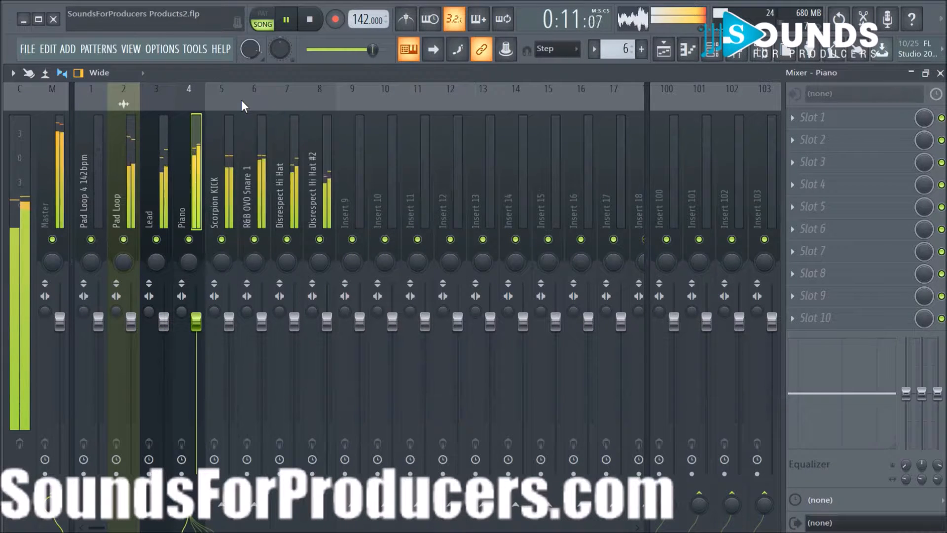
- Mute the Pad Loop 4 142bpm mixer track during playback
right_click(217, 223)
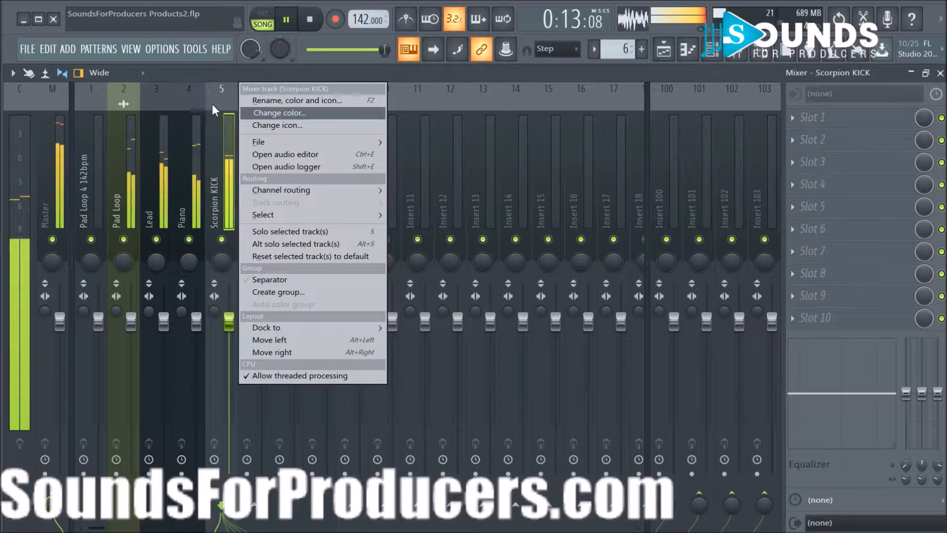
click(230, 126)
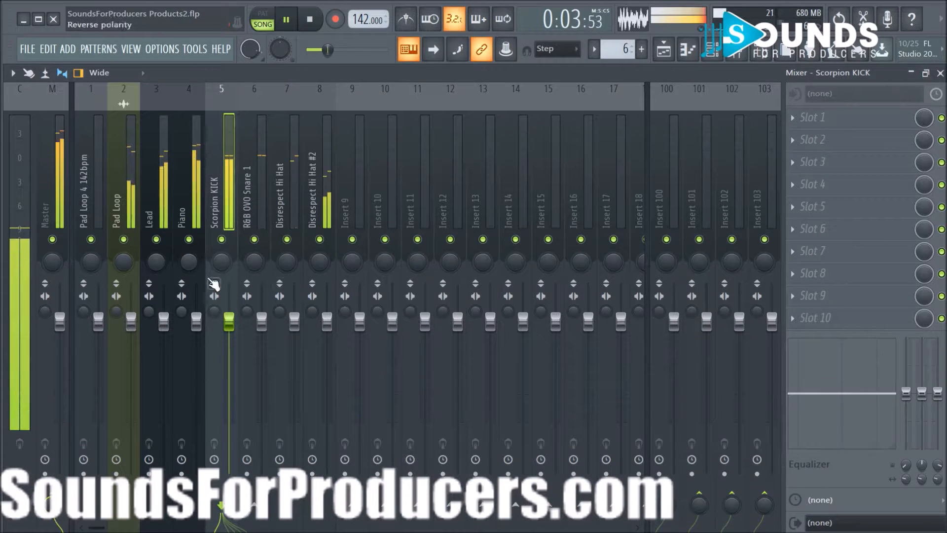
click(90, 239)
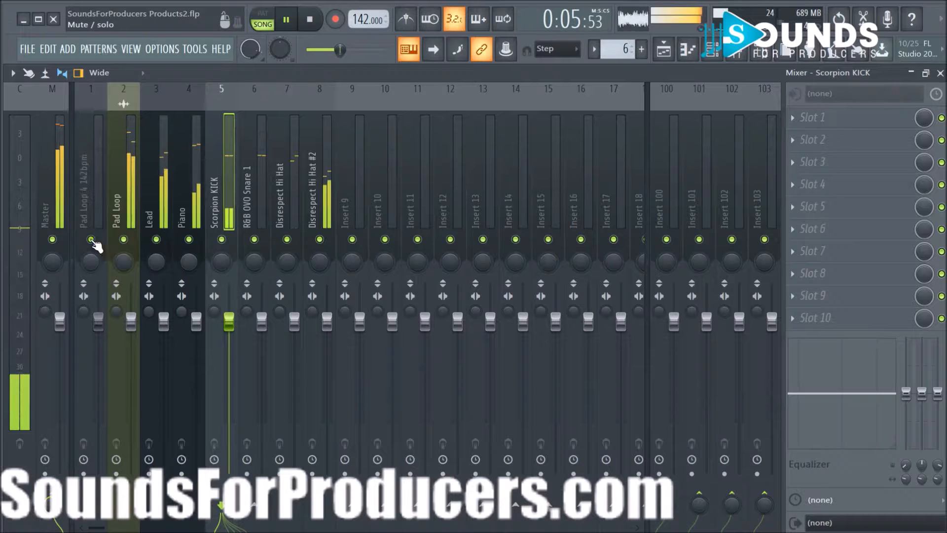
- Lower the volumes of the Pad Loop, Lead and Piano mixer tracks together, fine-tune the Pad Loop level and stop playback
click(123, 178)
ctrl+click(154, 182)
ctrl+click(190, 186)
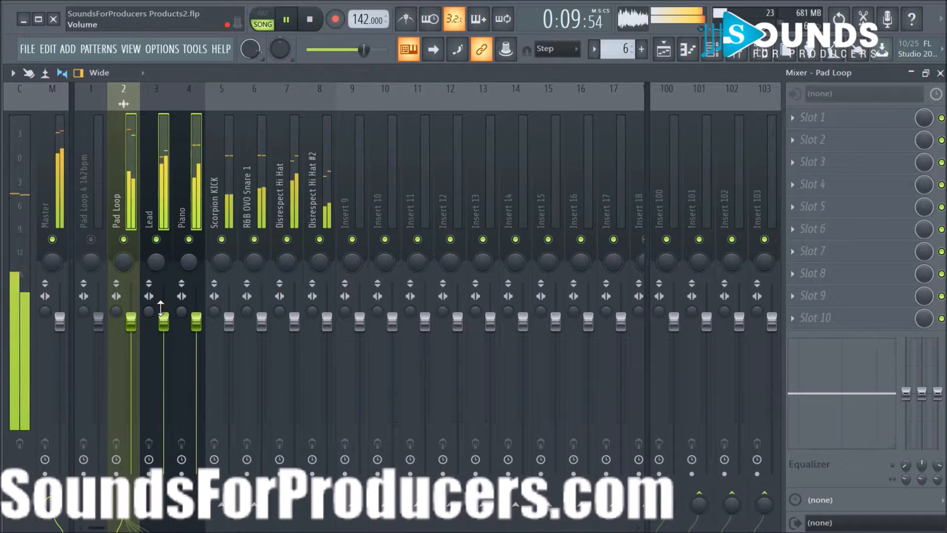
drag(167, 326, 167, 362)
click(123, 193)
drag(133, 344, 131, 339)
key(space)
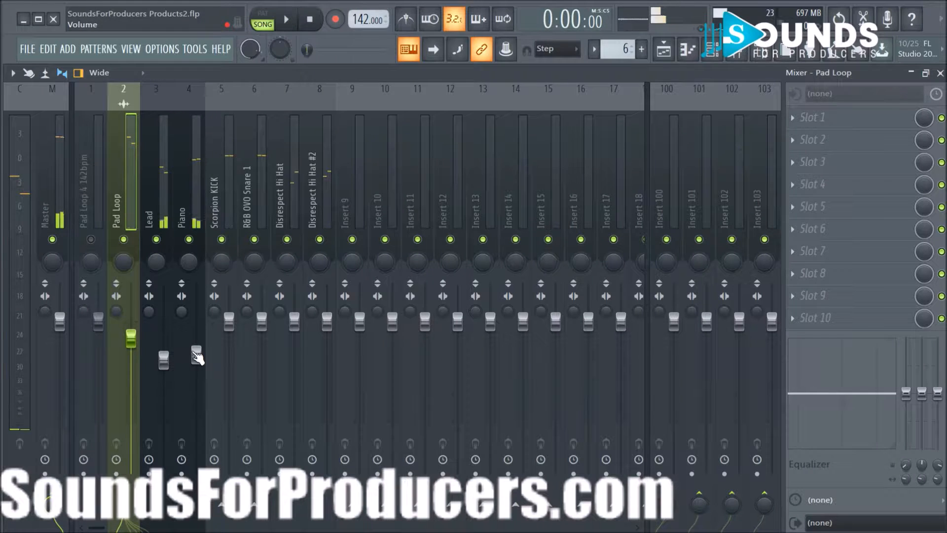
- Try panning the Piano mixer track about 21% right and reset its panning
click(189, 260)
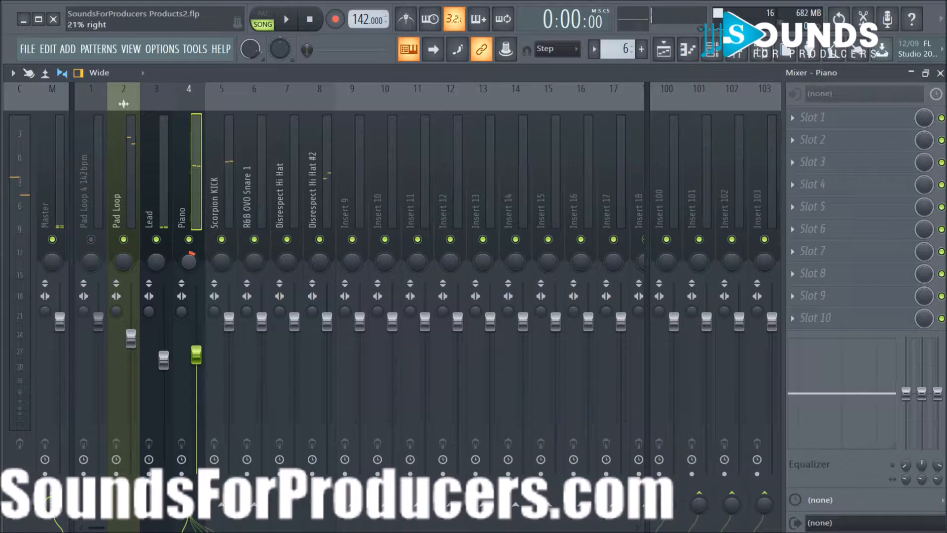
right_click(193, 264)
click(203, 269)
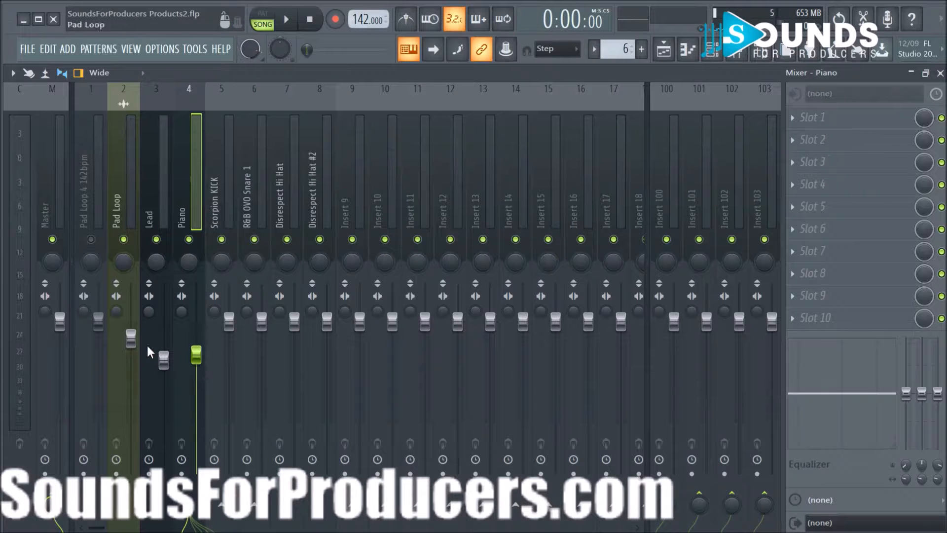
- Play the beat to raise the Lead track's volume slightly, adjust the Piano track's stereo separation and stop playback
key(space)
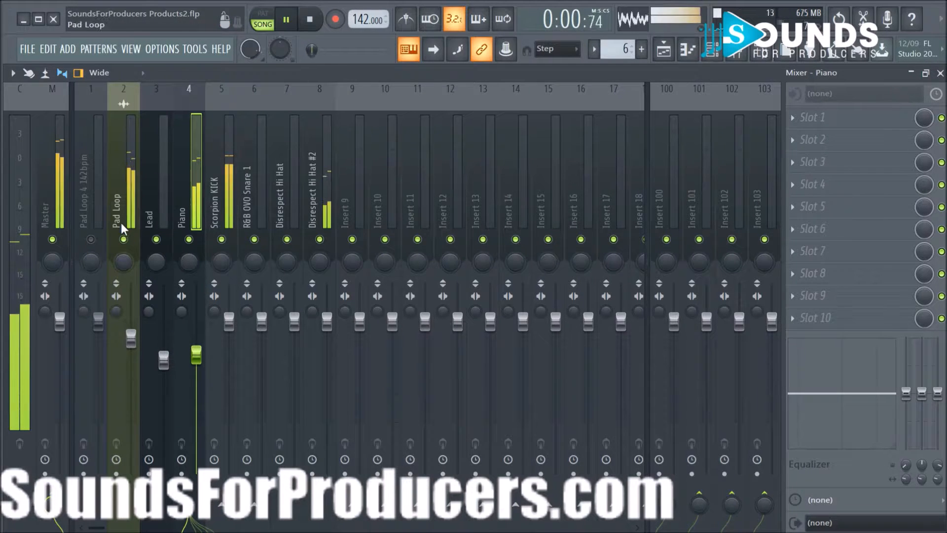
click(128, 199)
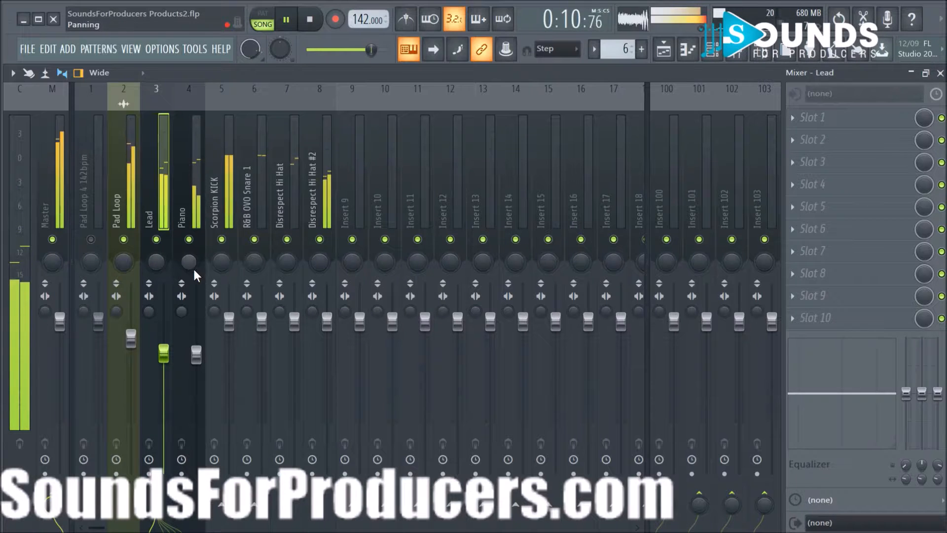
click(181, 311)
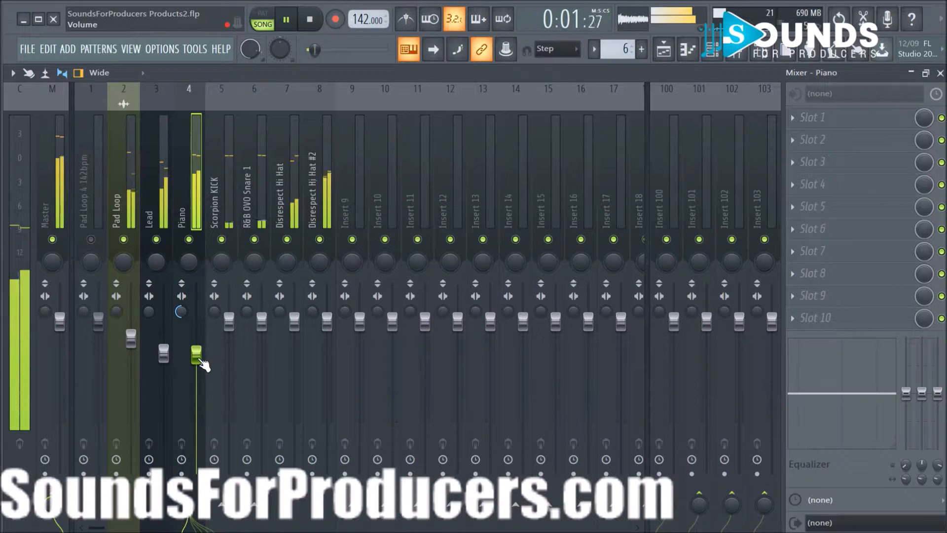
key(space)
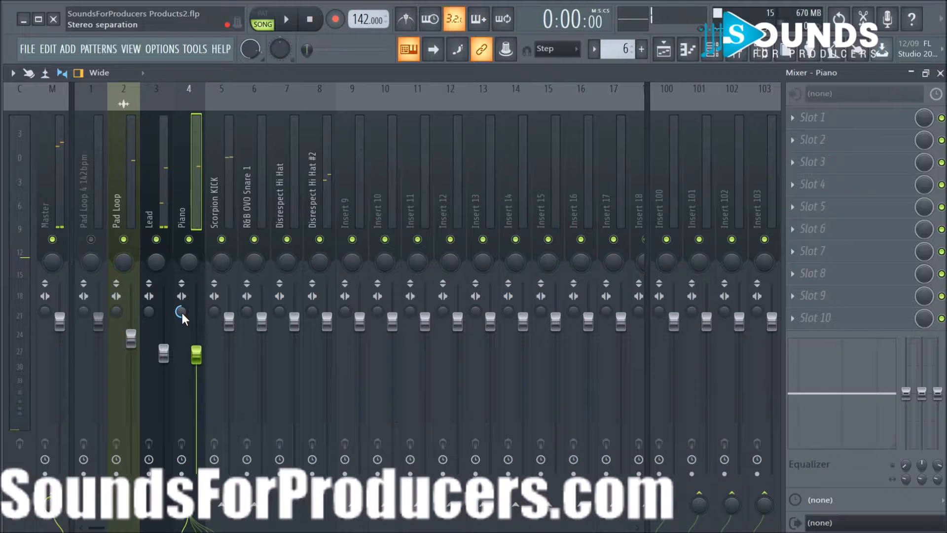
drag(182, 312, 182, 291)
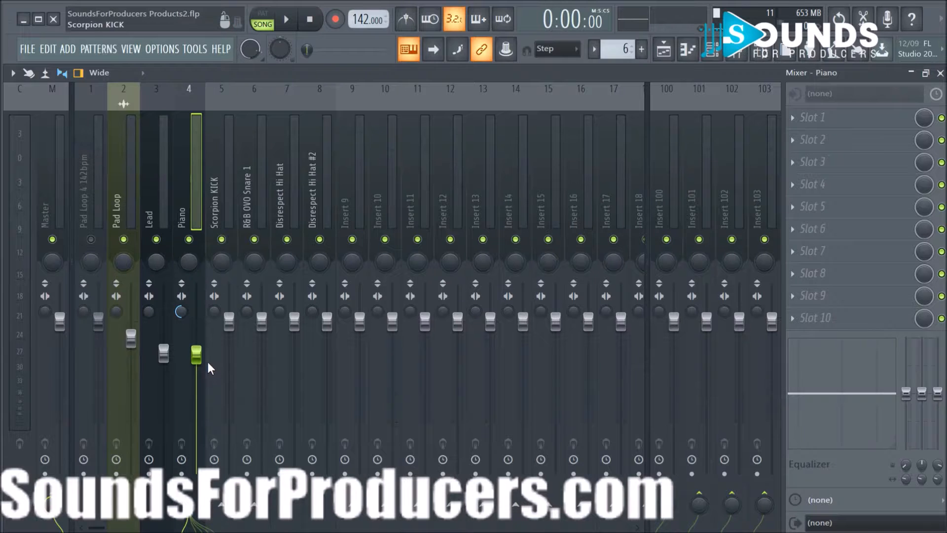
- Insert Fruity Parametric EQ 2 in the first effect slot of the Pad Loop mixer track
click(118, 167)
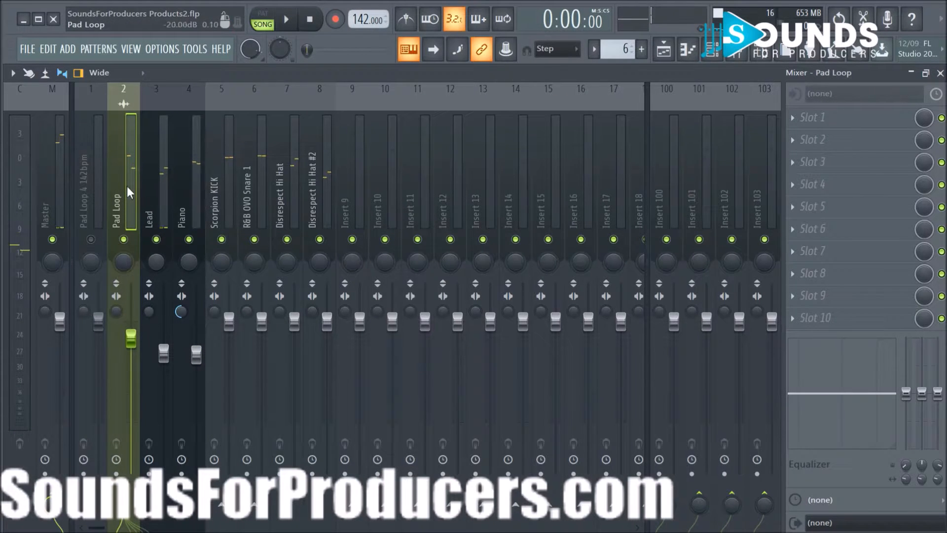
click(792, 118)
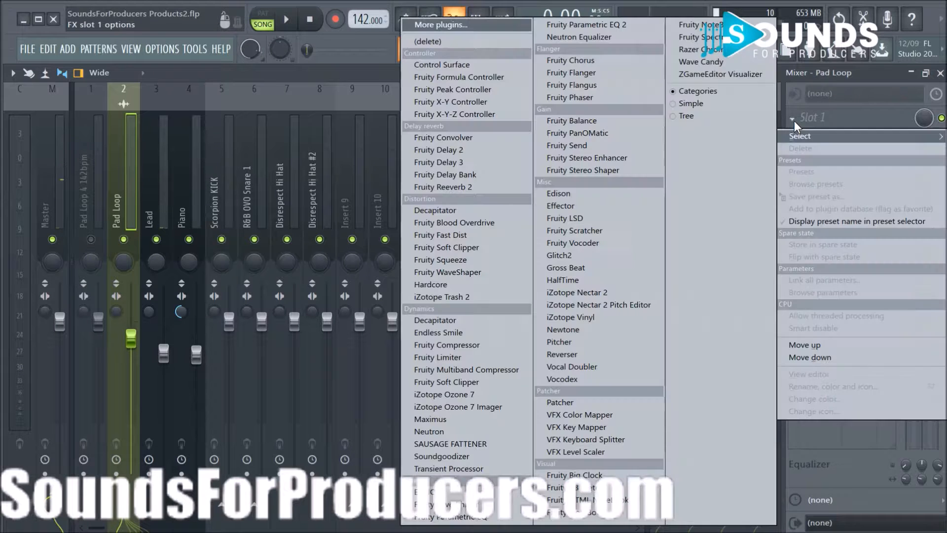
click(605, 25)
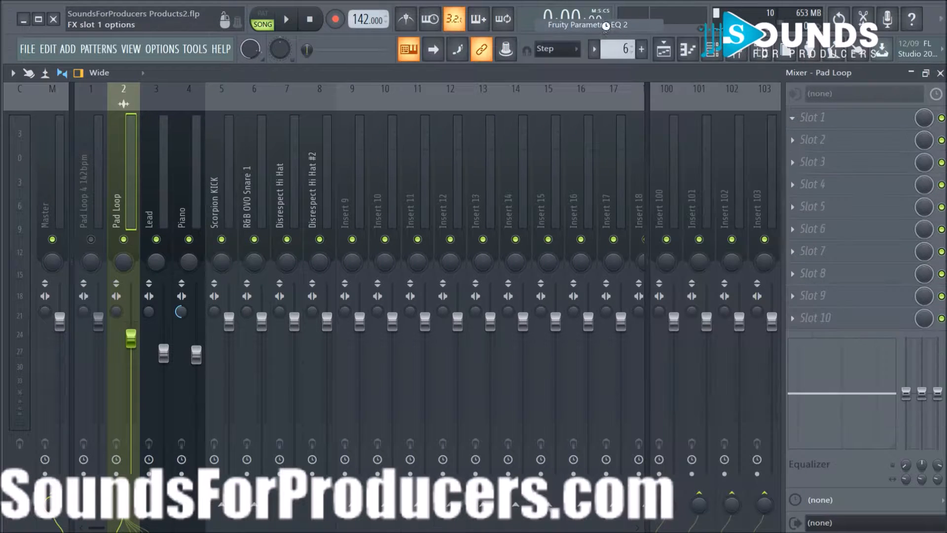
drag(388, 240, 601, 172)
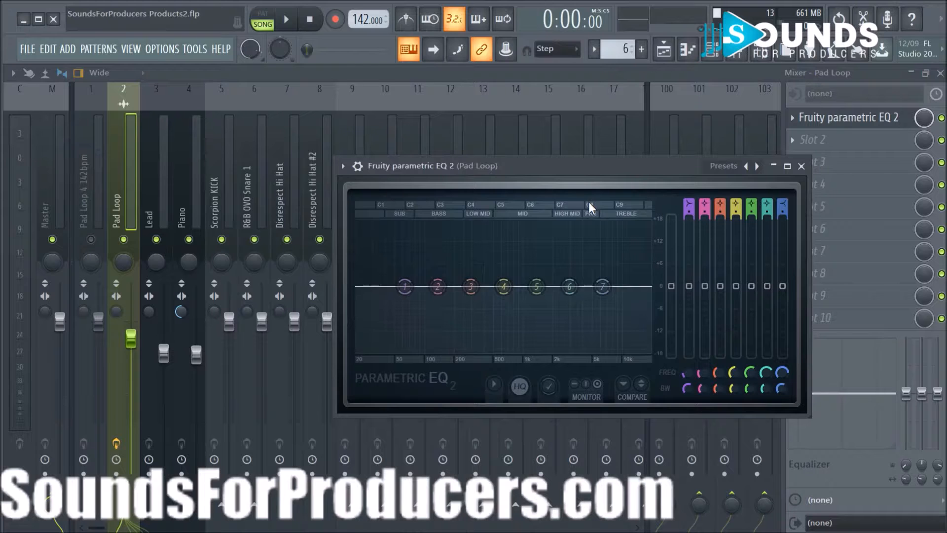
- Solo the Pad Loop mixer track, start playback and reopen its Fruity Parametric EQ 2
key(space)
right_click(127, 240)
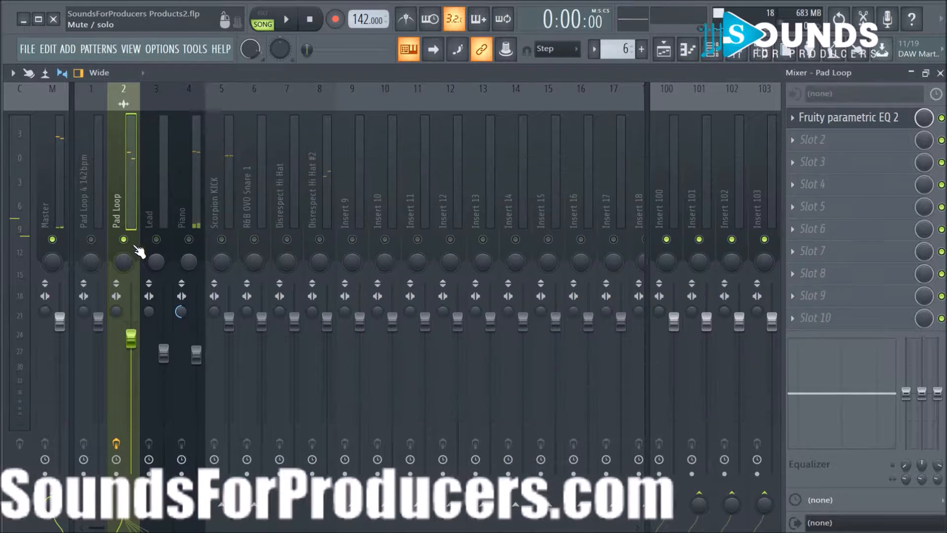
key(space)
click(860, 121)
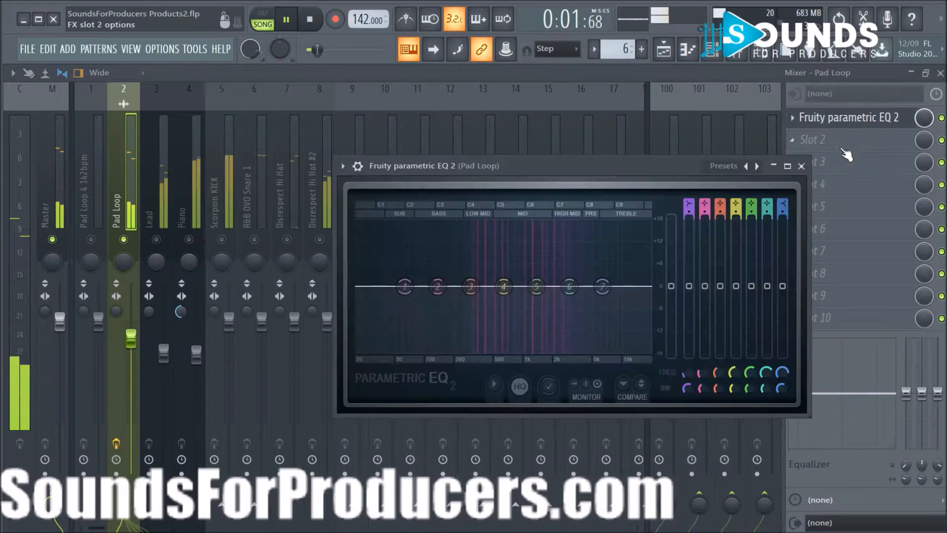
- Cut the Pad Loop's lows with EQ band 1 at -18 dB and its highs with band 7 at about 6652 Hz, and close the equalizer
drag(404, 287, 427, 363)
key(space)
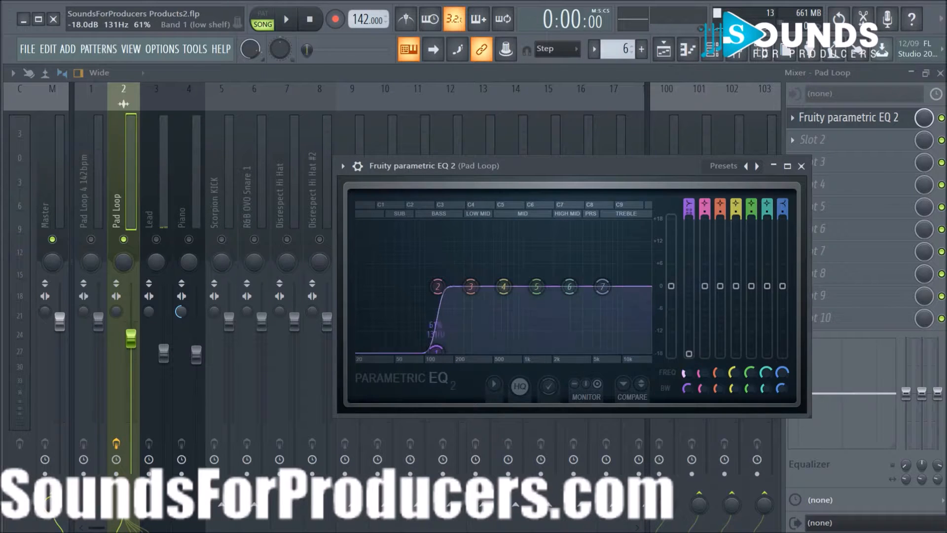
key(space)
drag(687, 371, 687, 362)
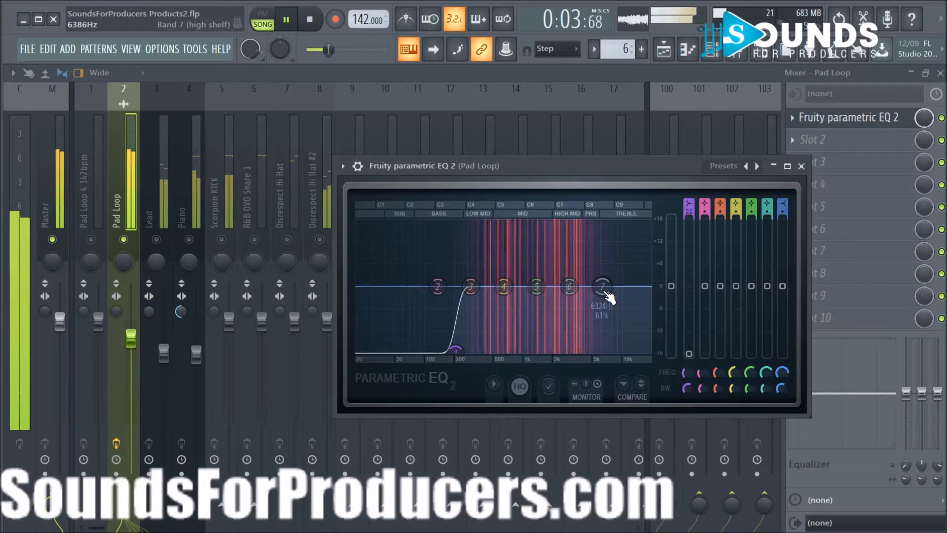
drag(608, 295, 604, 344)
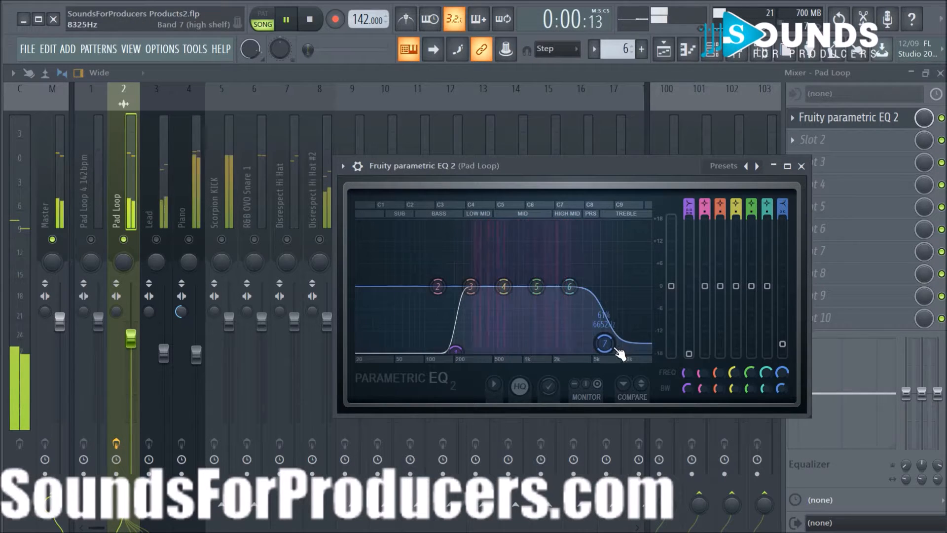
click(802, 166)
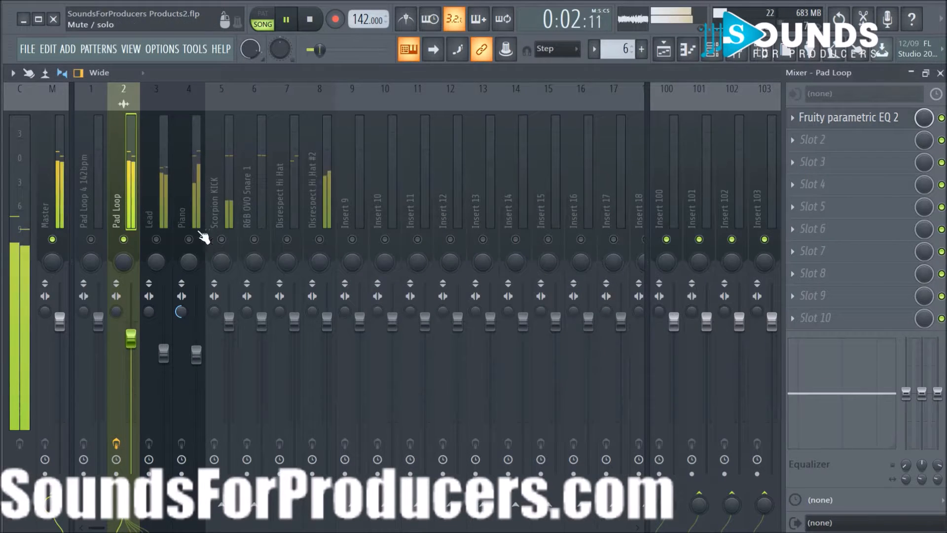
- Solo the Lead mixer track and copy the Pad Loop's Fruity Parametric EQ 2 preset onto it
click(156, 240)
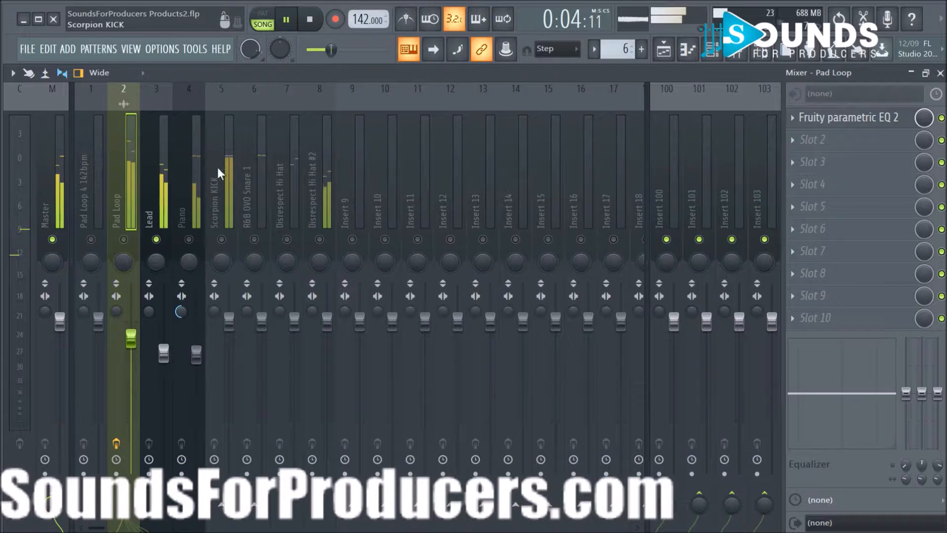
key(space)
click(793, 118)
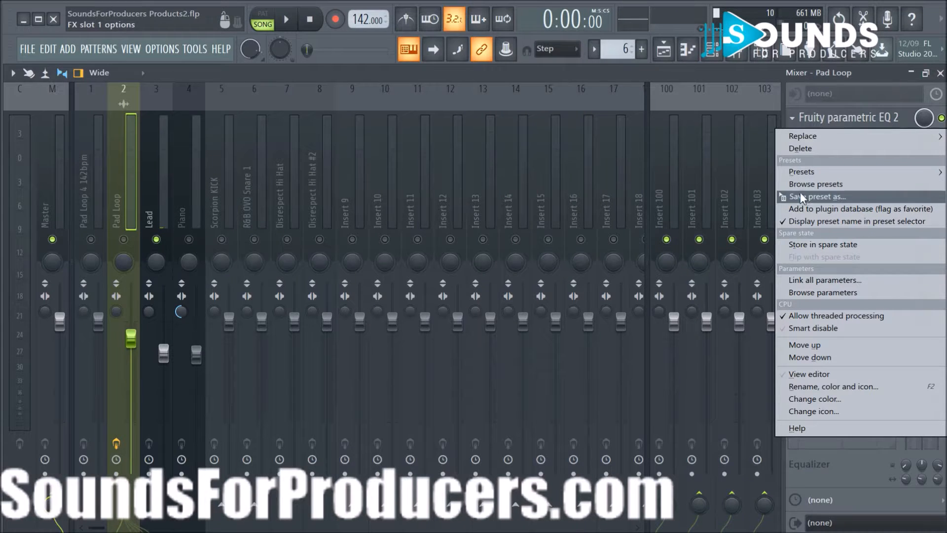
drag(807, 196, 152, 176)
drag(211, 135, 477, 143)
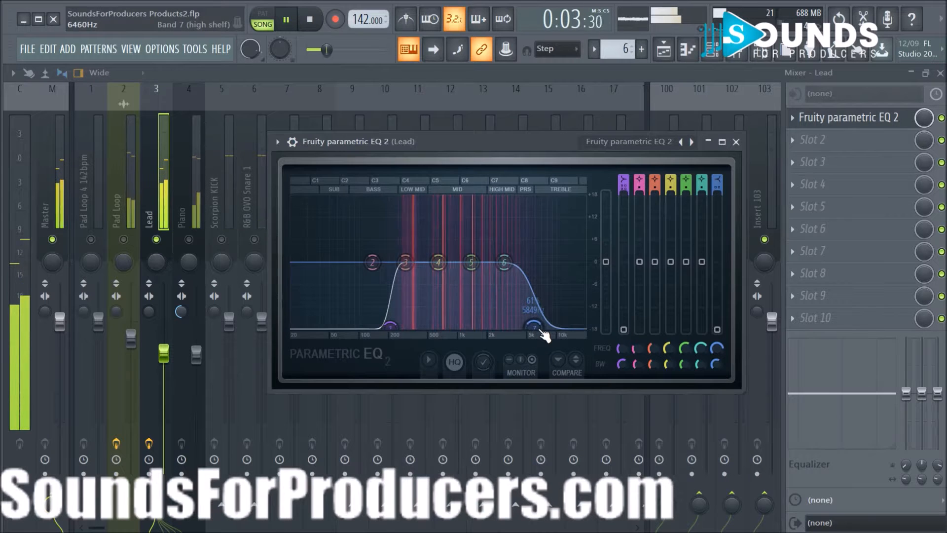
- Move band 7 of the Lead's EQ to a higher frequency, stop playback and close the equalizer
drag(542, 330, 551, 327)
key(space)
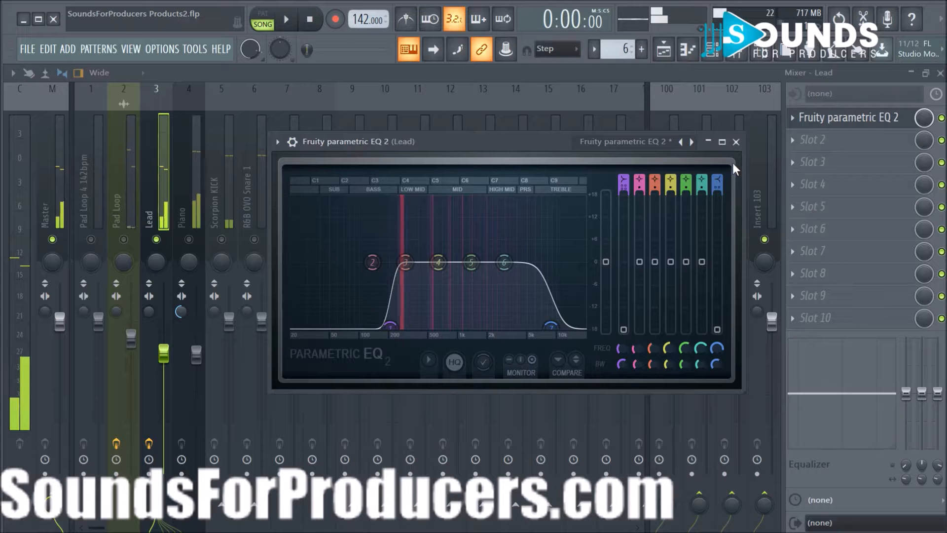
click(736, 142)
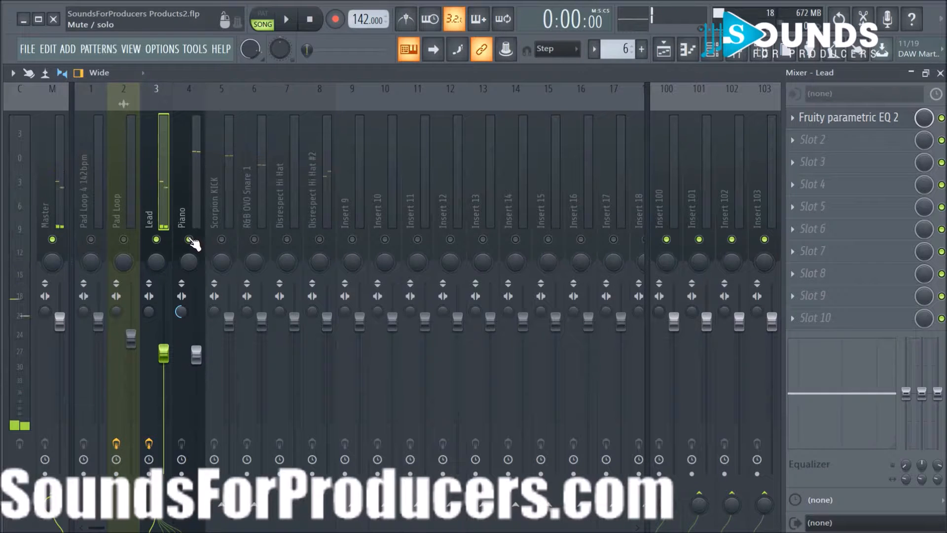
- Play the beat with the Piano track soloed and insert Fruity Parametric EQ 2 in its first effect slot
key(space)
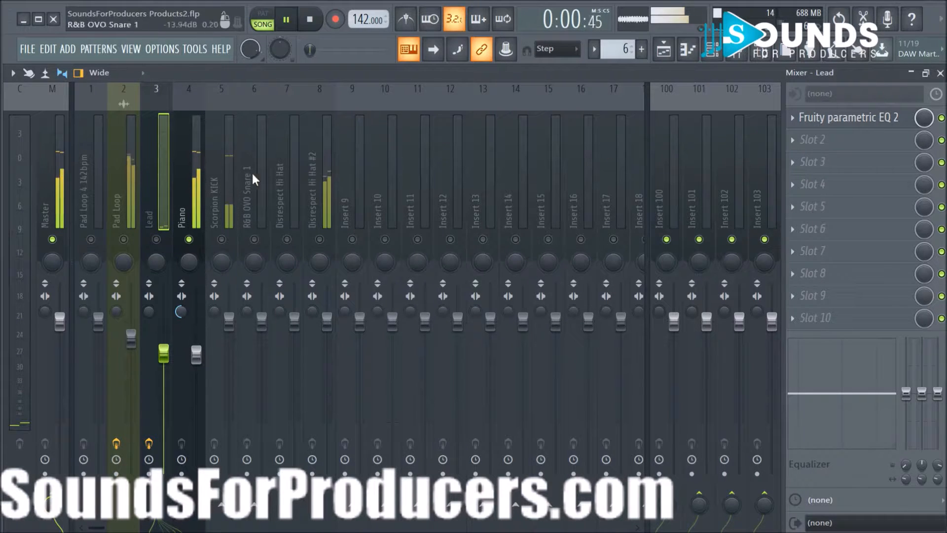
click(175, 193)
click(795, 123)
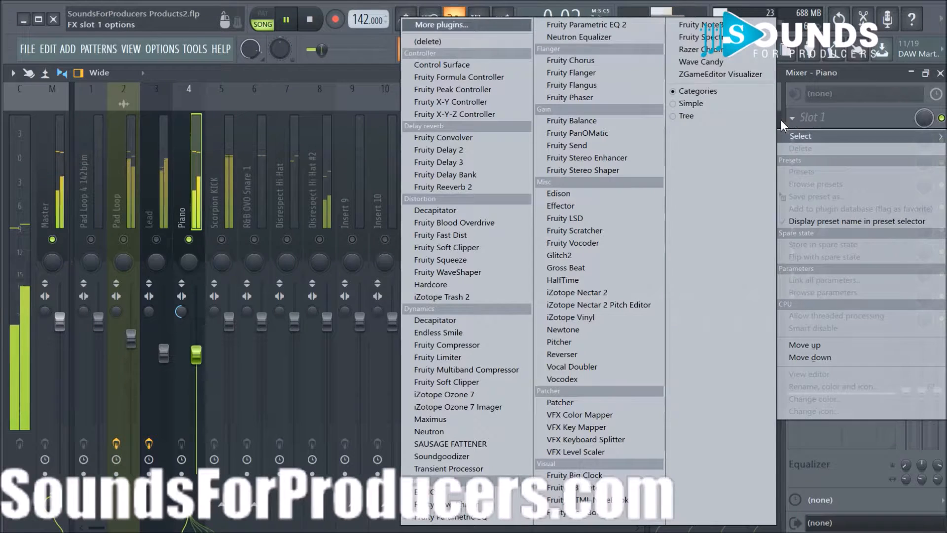
click(622, 28)
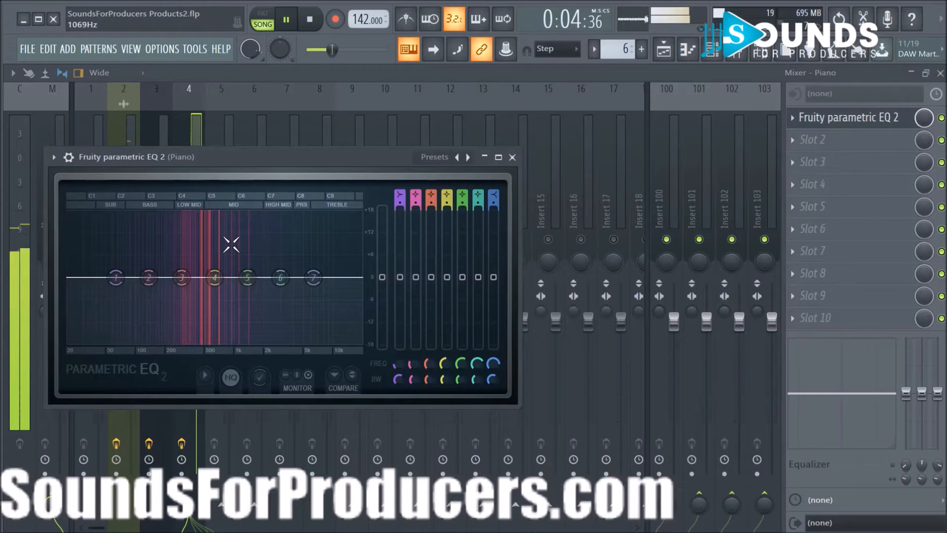
- Cut the Piano's lows with EQ band 1 at -18 dB and its highs with band 7 at about -17.2 dB and 4380 Hz
drag(117, 276, 134, 342)
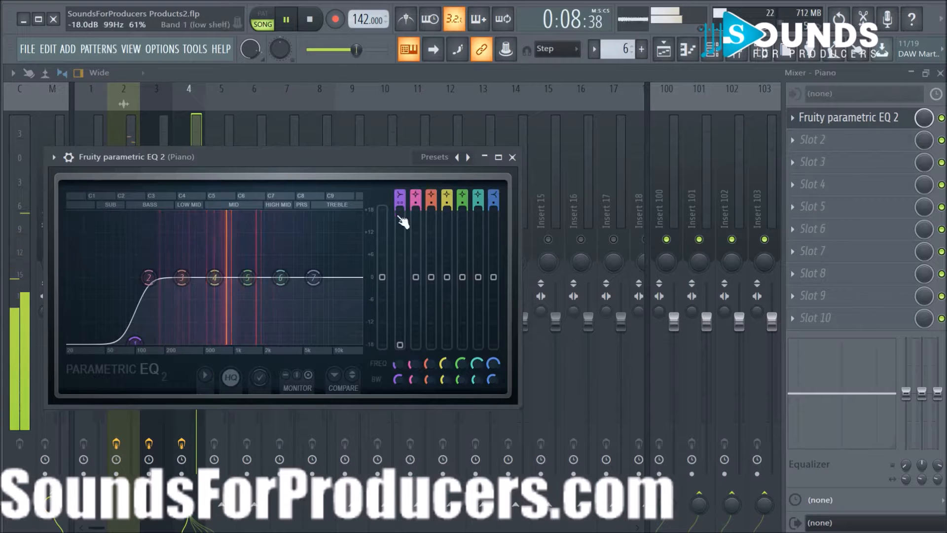
scroll(399, 362, up, 2)
scroll(398, 363, up, 2)
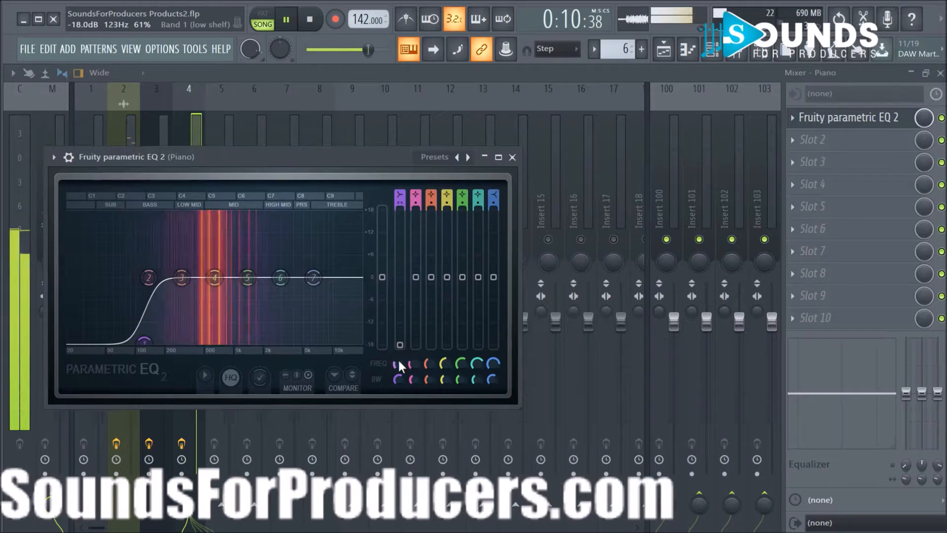
drag(324, 296, 290, 340)
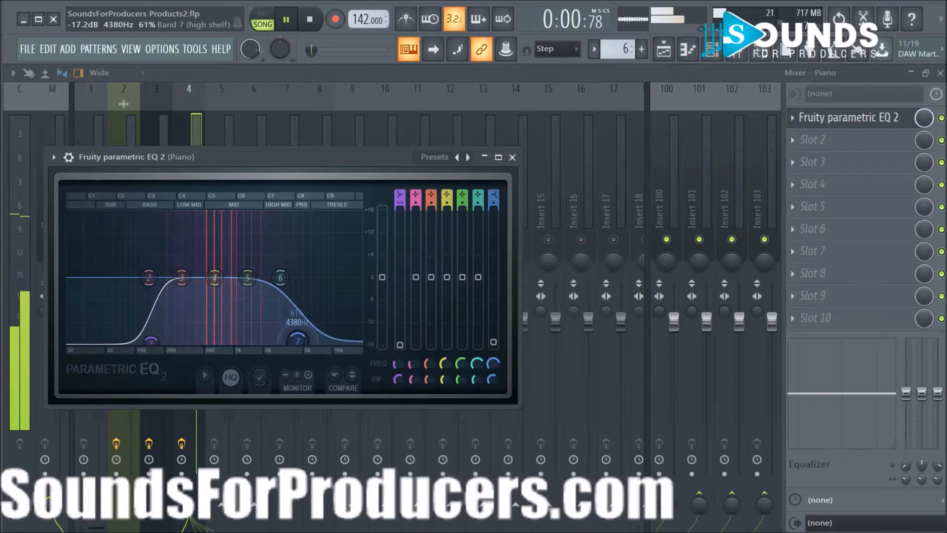
click(513, 157)
- Unsolo the Piano mixer track and lower the Pad Loop track's volume to about -4.9 dB
right_click(191, 241)
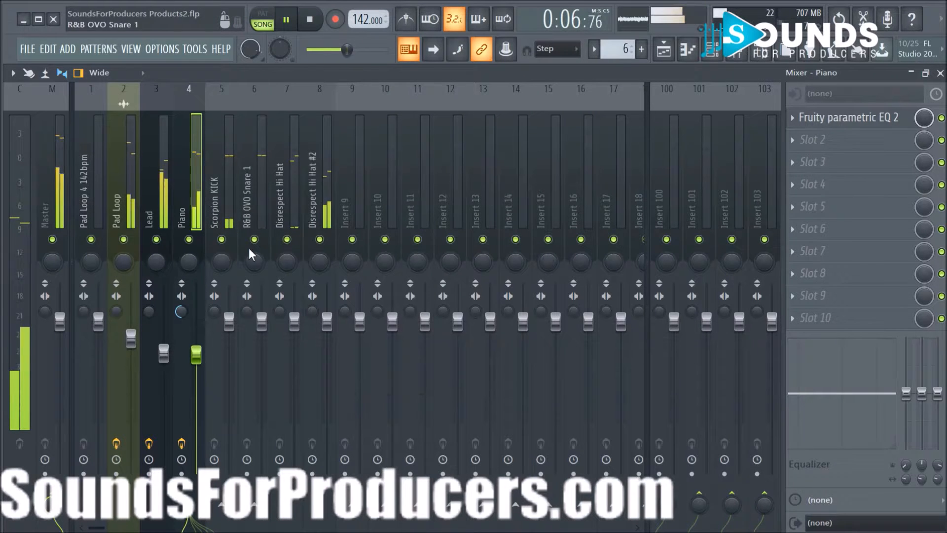
drag(139, 336, 138, 351)
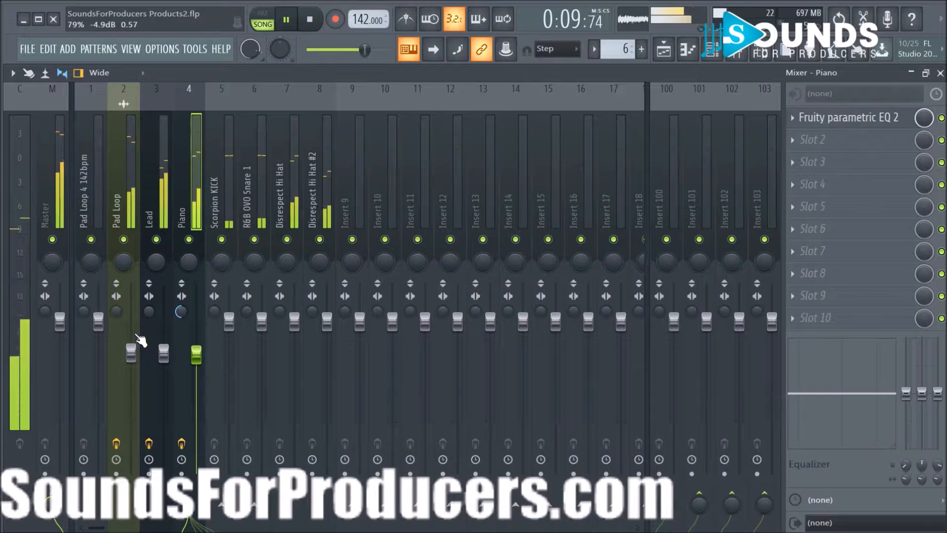
- Solo the Scorpion KICK mixer track and insert Fruity Parametric EQ 2 in its first effect slot
click(222, 197)
right_click(222, 239)
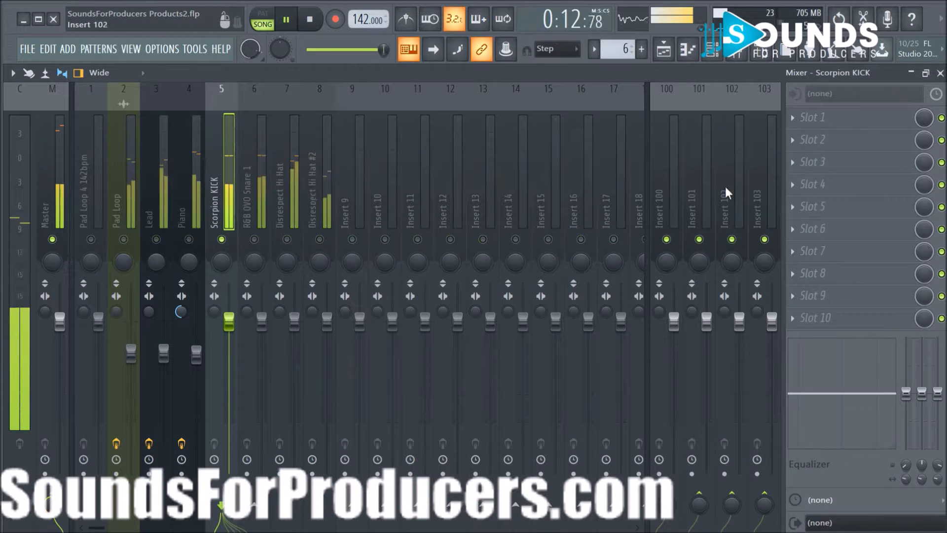
click(793, 119)
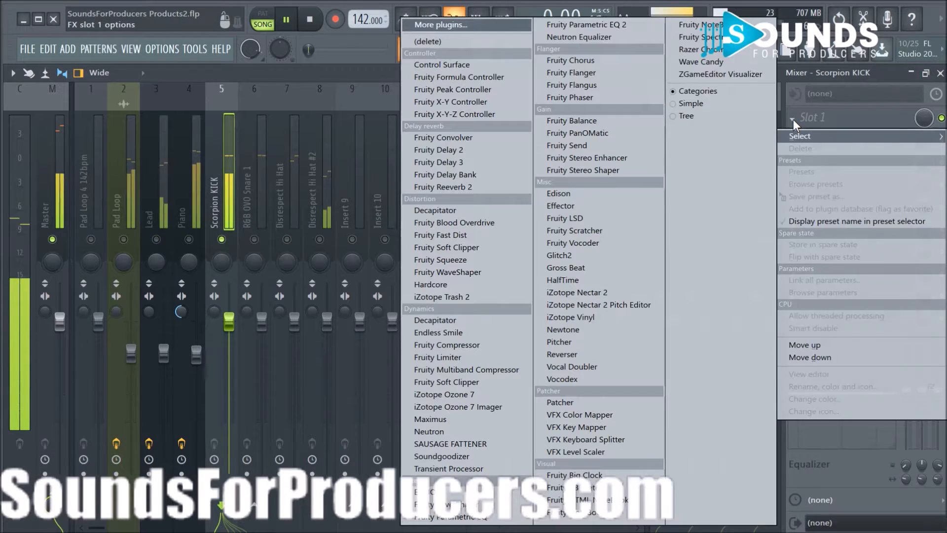
click(624, 28)
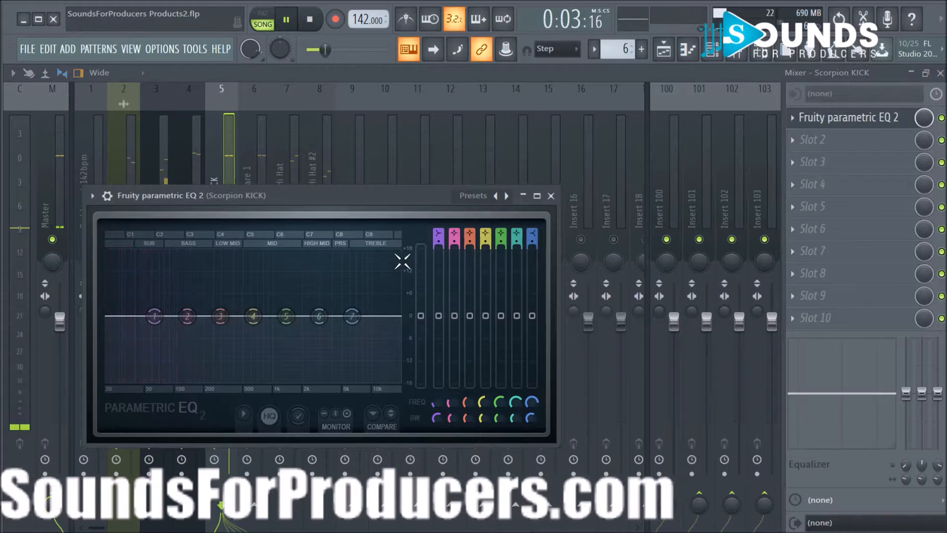
- Cut the kick's highs fully with EQ band 7, boost its low end with band 2 below 184 Hz, and close the equalizer
drag(352, 317, 353, 380)
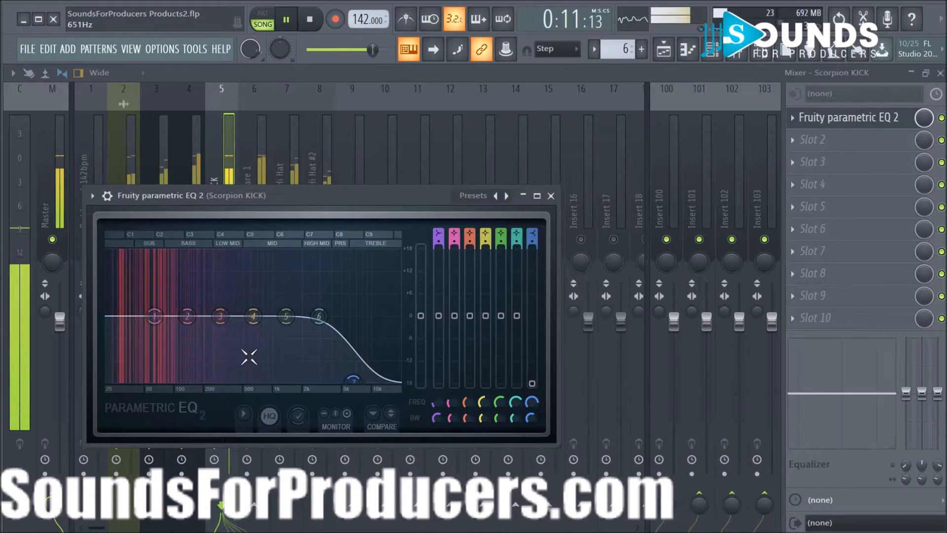
drag(188, 316, 189, 316)
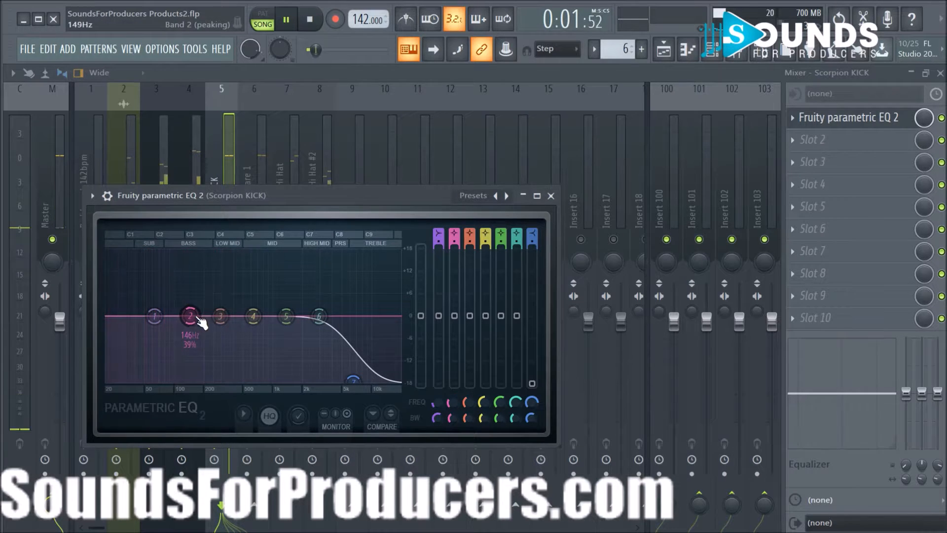
drag(200, 298, 201, 296)
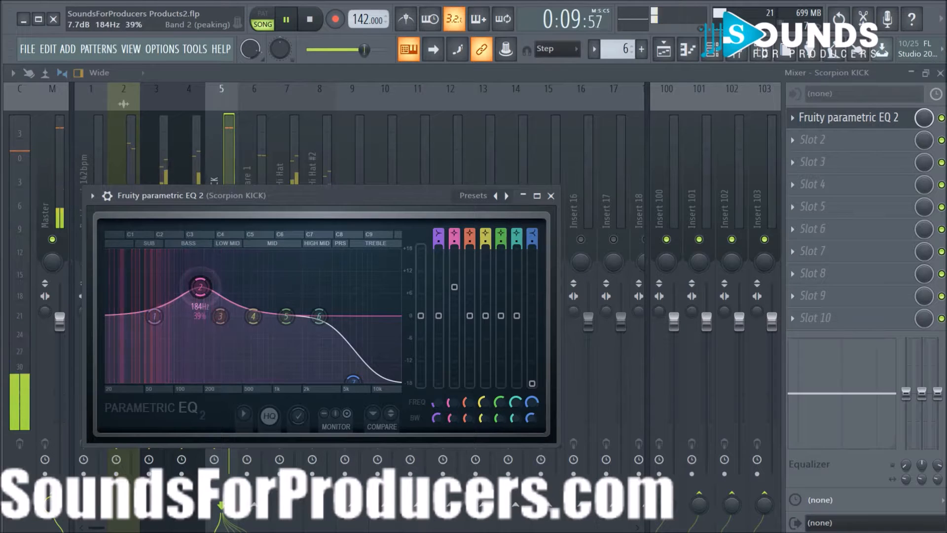
drag(198, 288, 196, 288)
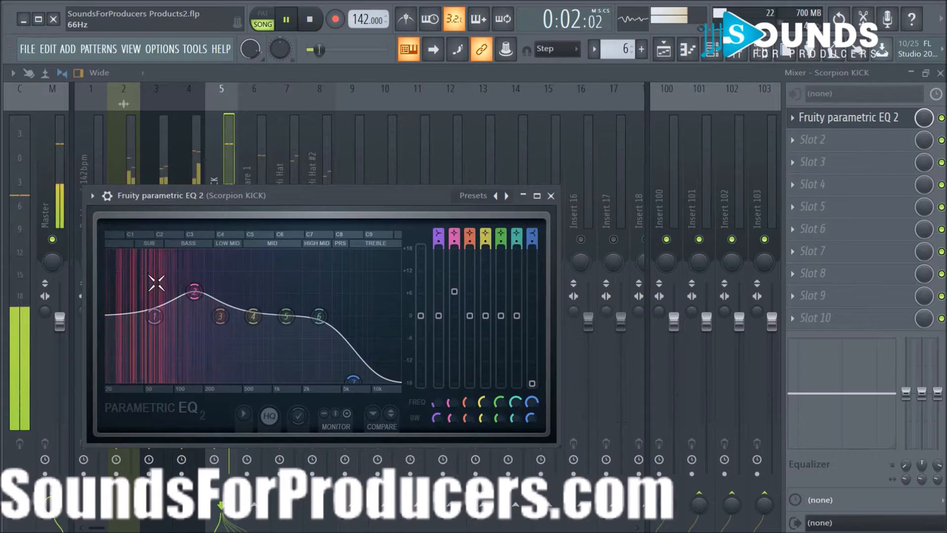
click(550, 196)
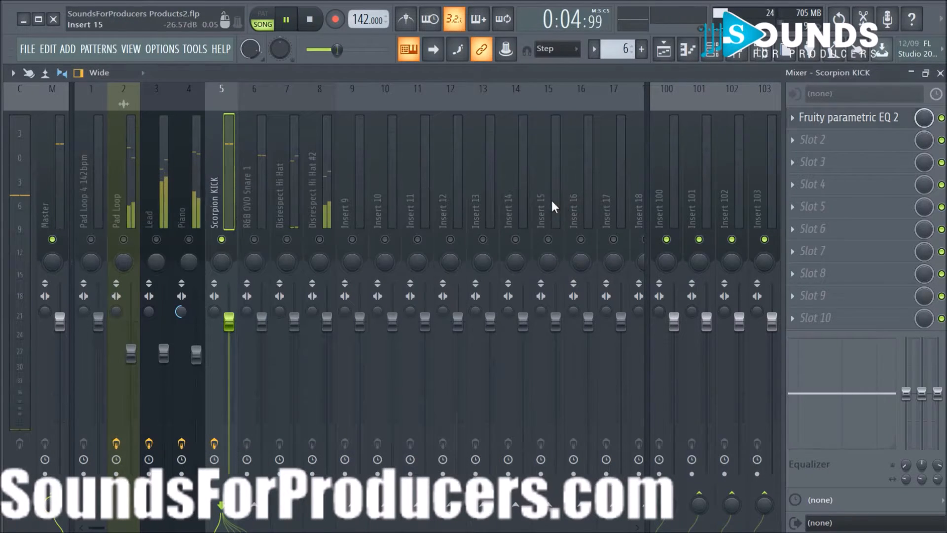
- Unsolo the Scorpion KICK track and mute the R&B OVO Snare 1 and both Disrespect Hi Hat tracks
ctrl+click(222, 239)
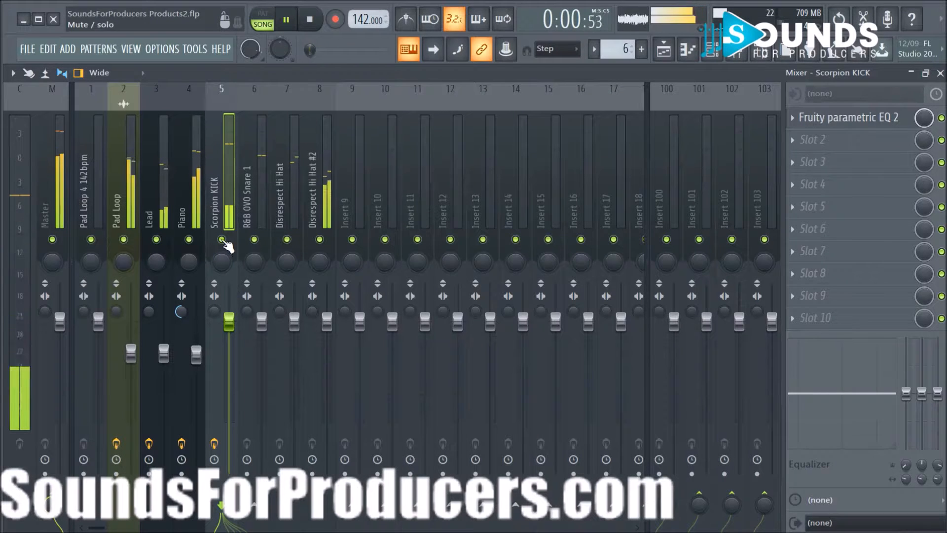
click(254, 240)
click(286, 240)
click(320, 239)
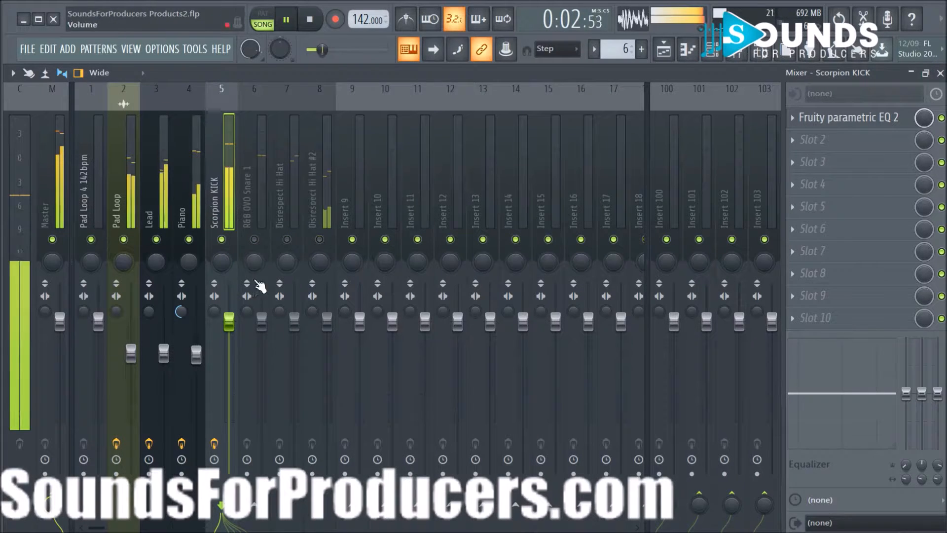
- Lower the Pad Loop, Lead and Piano track volumes slightly, with the Piano at about -5.4 dB
click(129, 354)
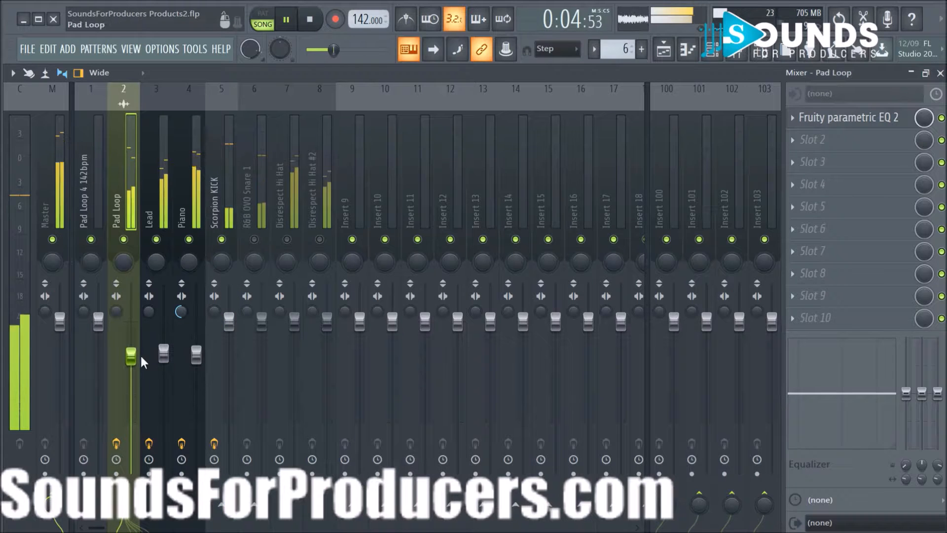
click(163, 356)
click(196, 357)
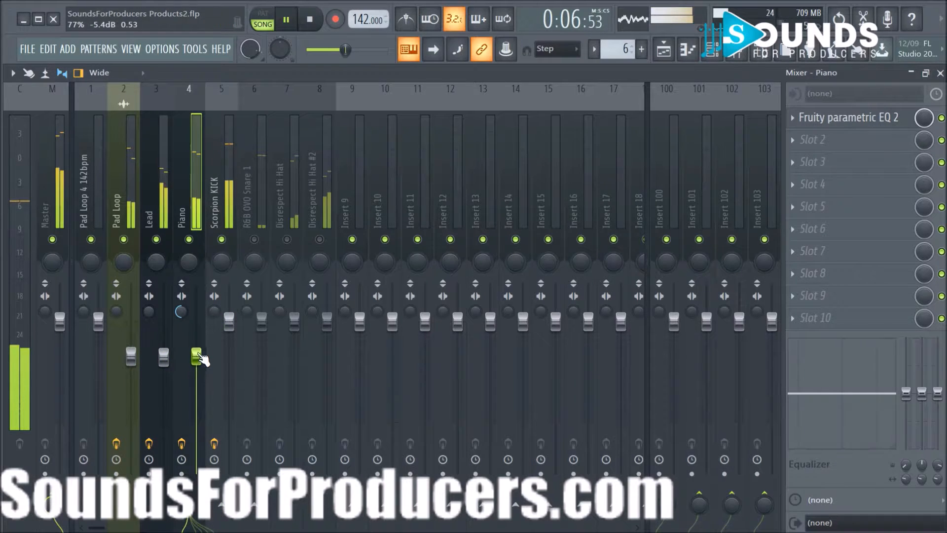
- Insert Soundgoodizer in the Scorpion KICK's second effect slot and turn its amount down low in mode A during playback
click(218, 155)
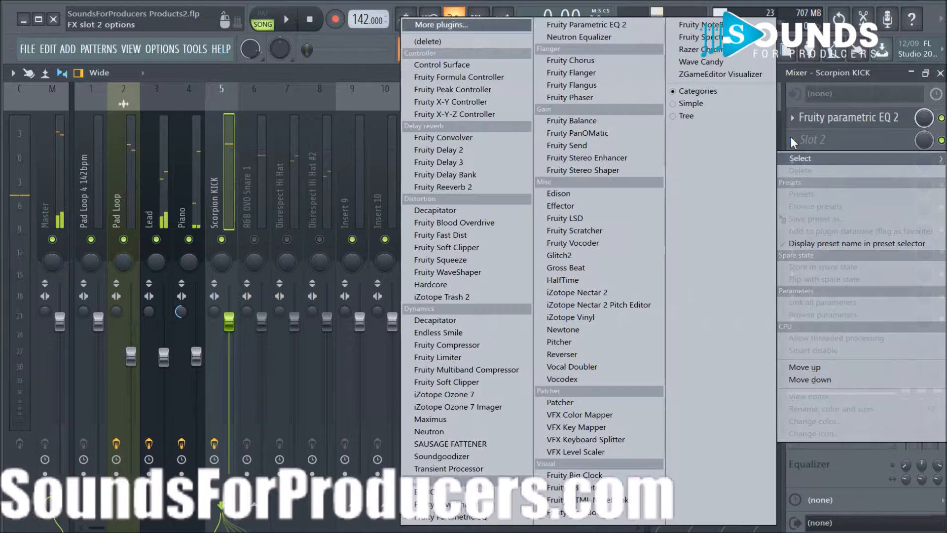
click(792, 138)
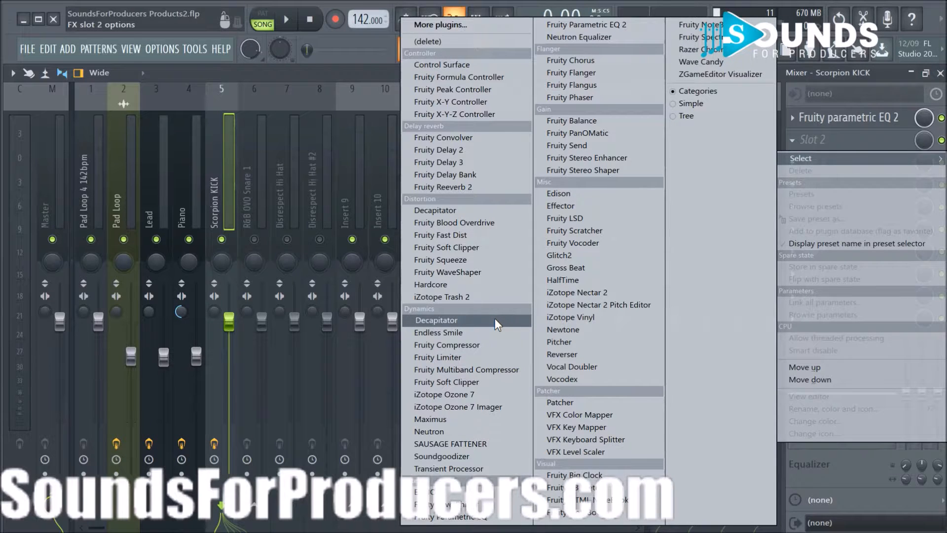
click(481, 455)
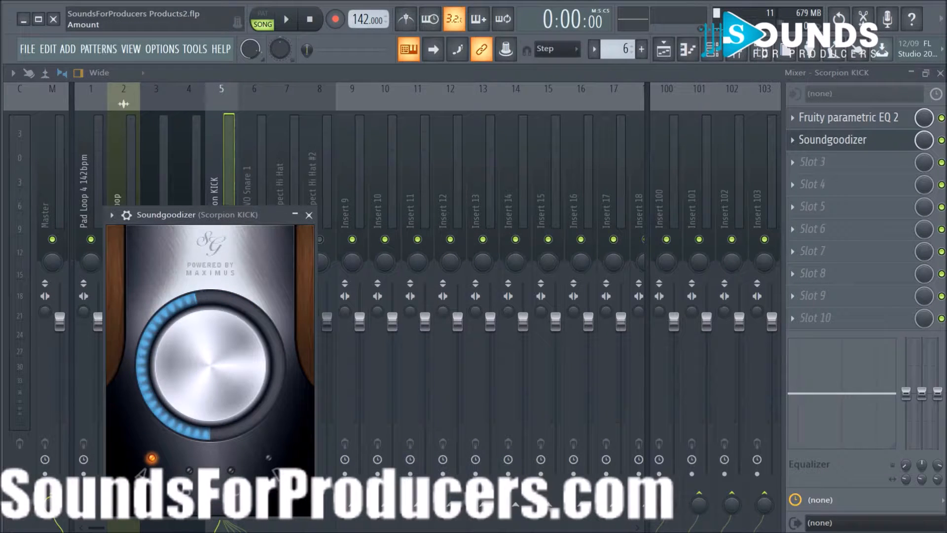
drag(215, 209, 547, 158)
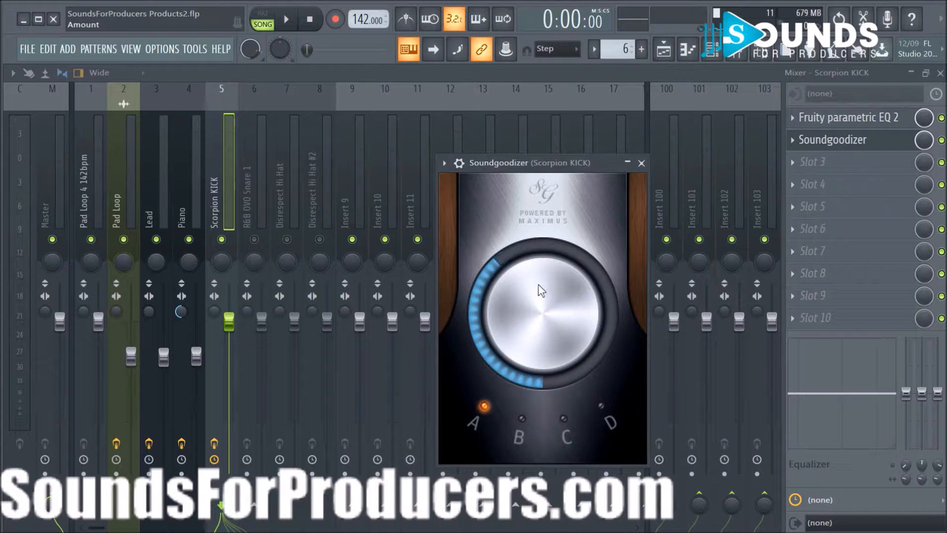
key(space)
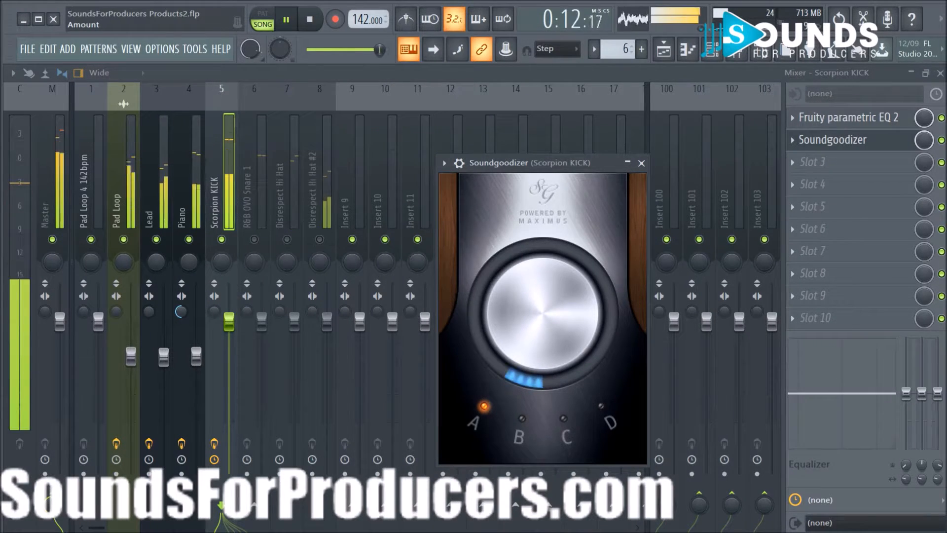
- Move band 7 of the kick's EQ to a lower frequency and close the equalizer
click(640, 163)
click(846, 118)
drag(376, 380, 327, 381)
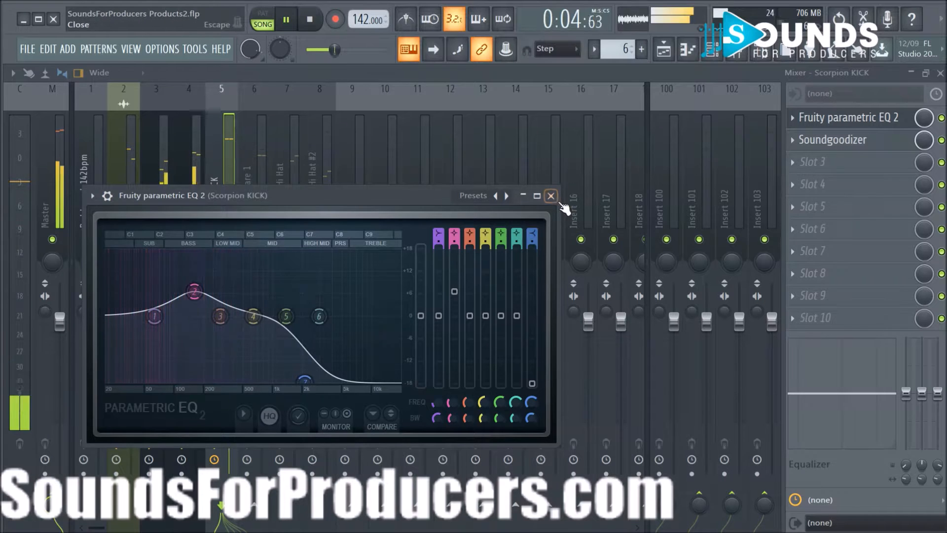
click(551, 196)
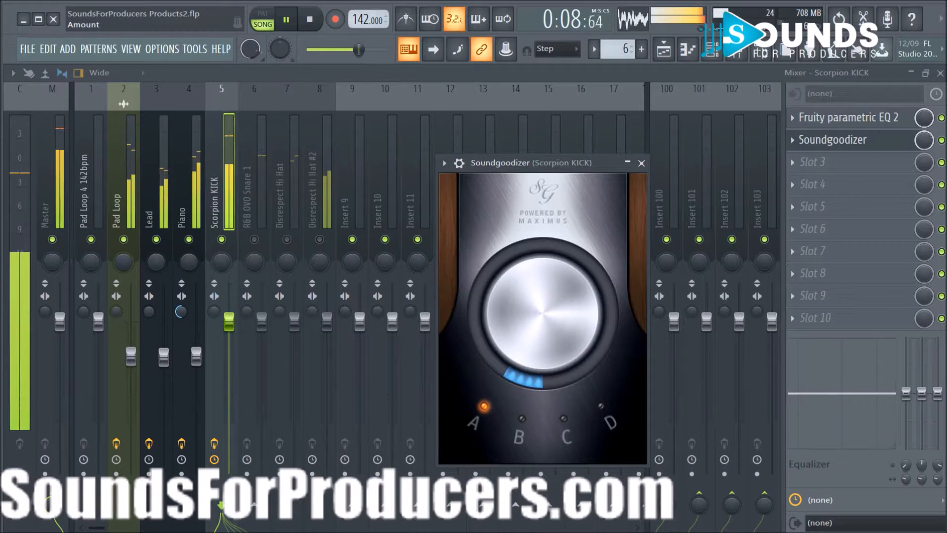
- Audition Soundgoodizer modes B, C and D on the kick, return to mode A at a low amount, close it and stop playback
click(531, 422)
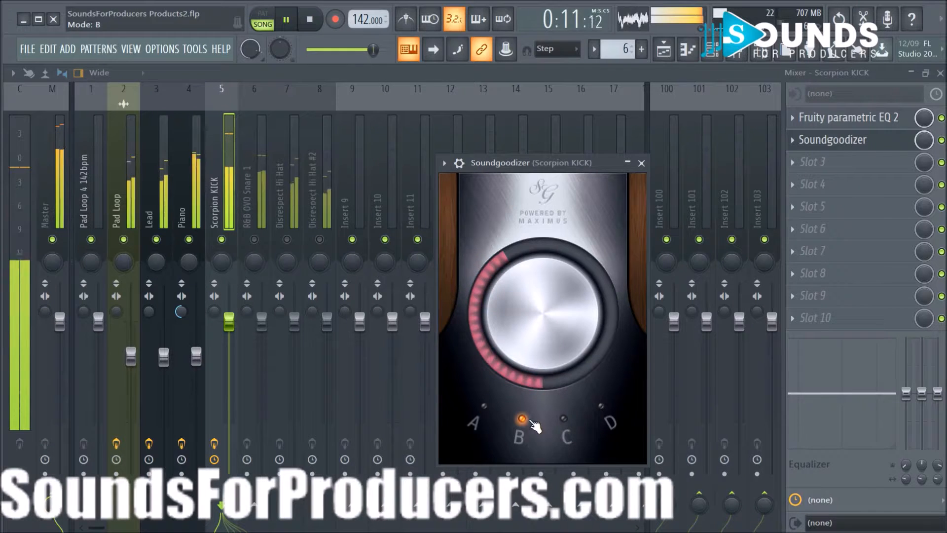
click(565, 420)
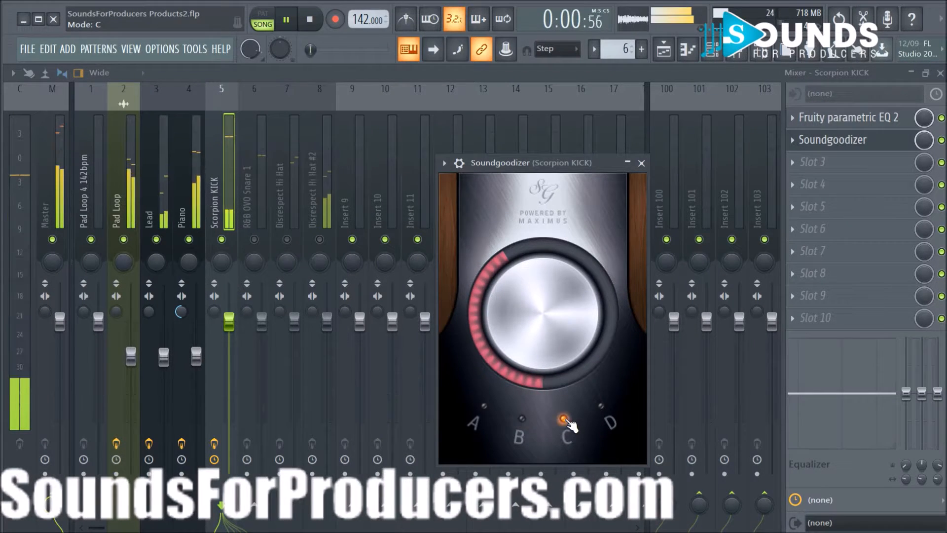
click(611, 414)
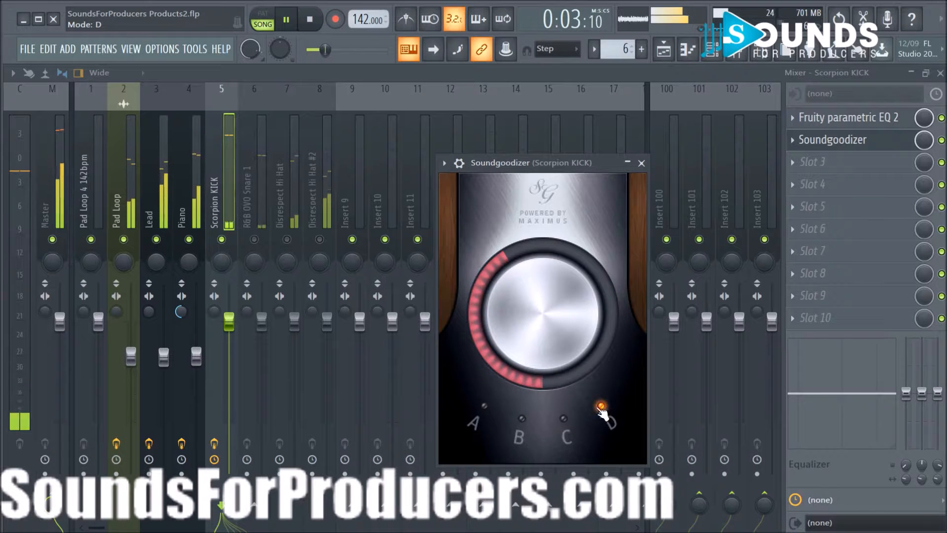
click(523, 420)
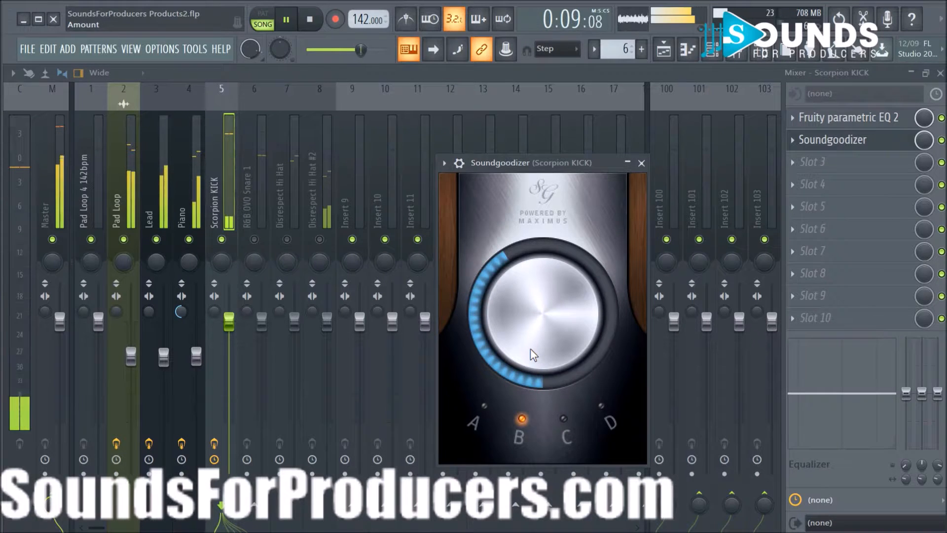
click(484, 406)
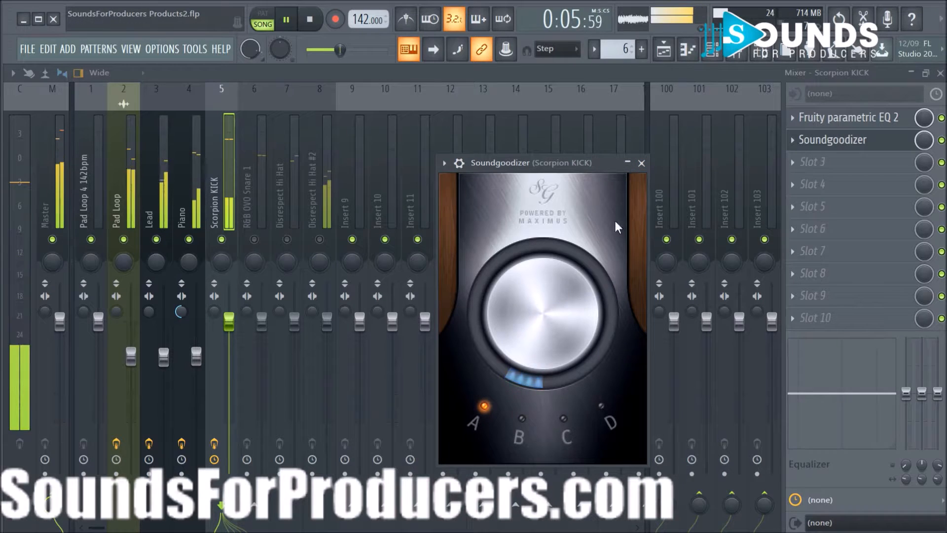
click(641, 163)
key(space)
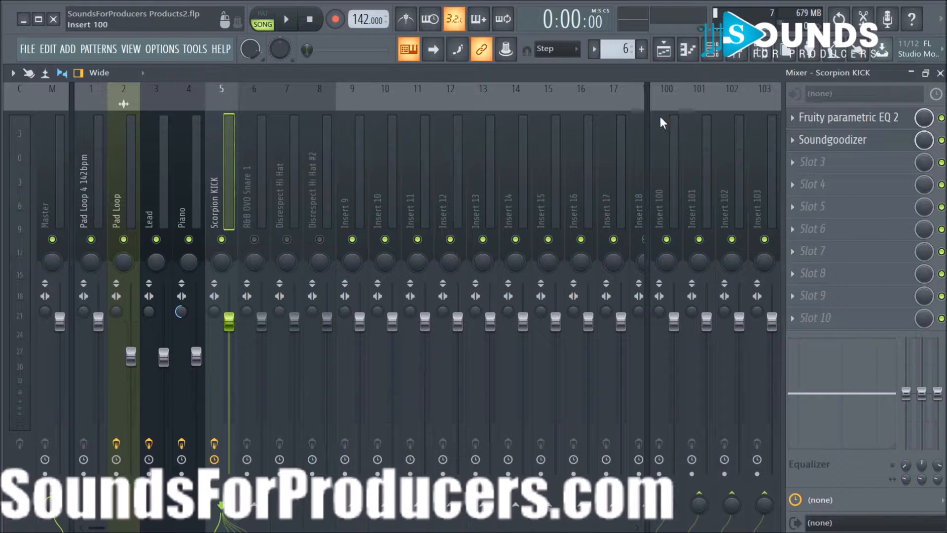
- Play the beat briefly, stop it, and solo the Scorpion KICK mixer track
click(711, 55)
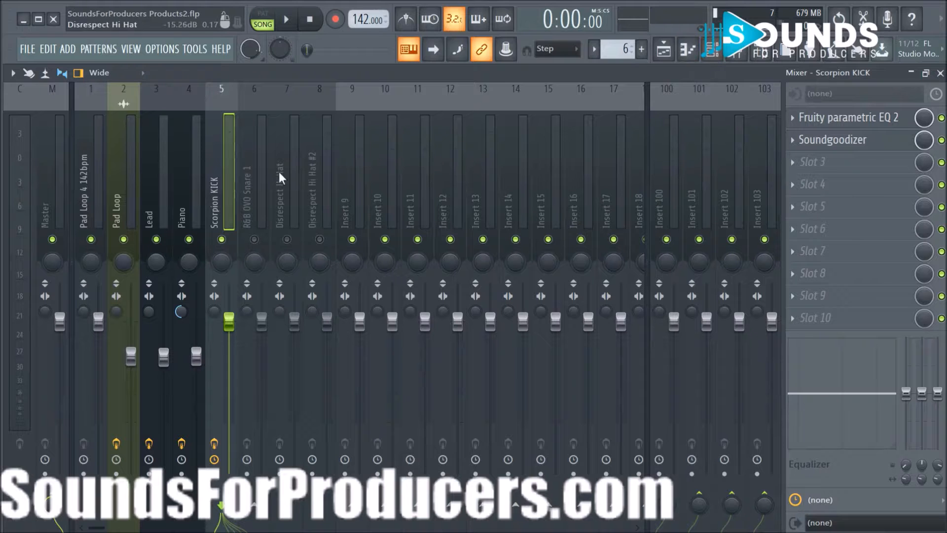
key(space)
key(space)
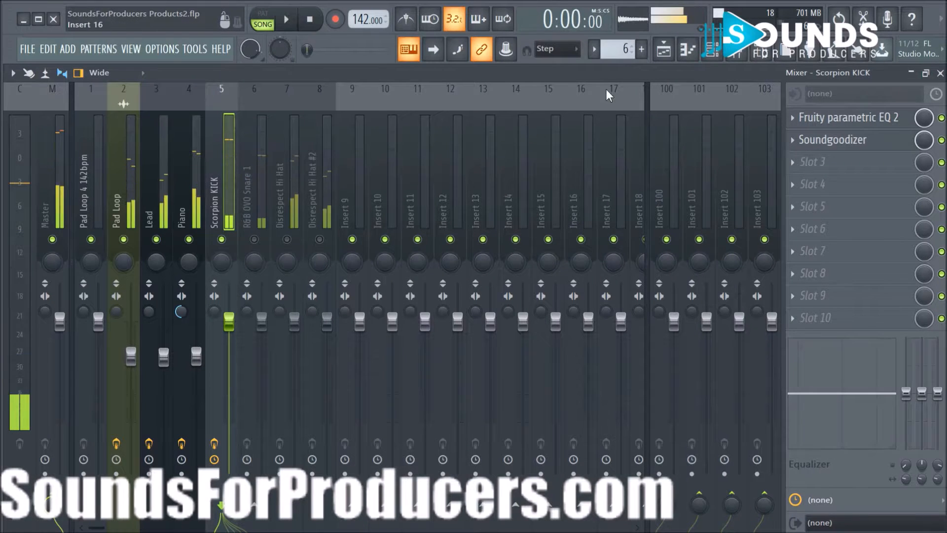
right_click(223, 240)
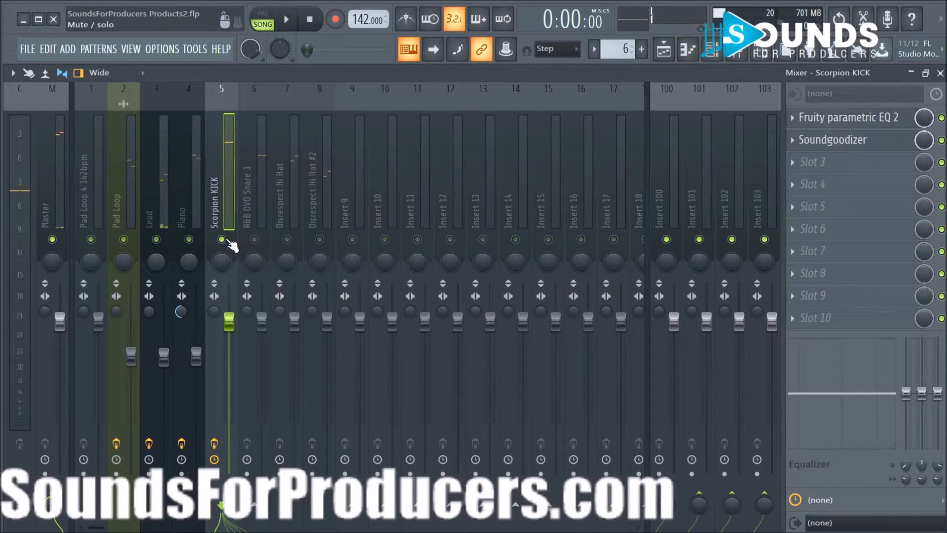
- Raise the volume level adjustment slightly in the Scorpion KICK channel's miscellaneous settings, play it back, and close the channel settings
click(687, 49)
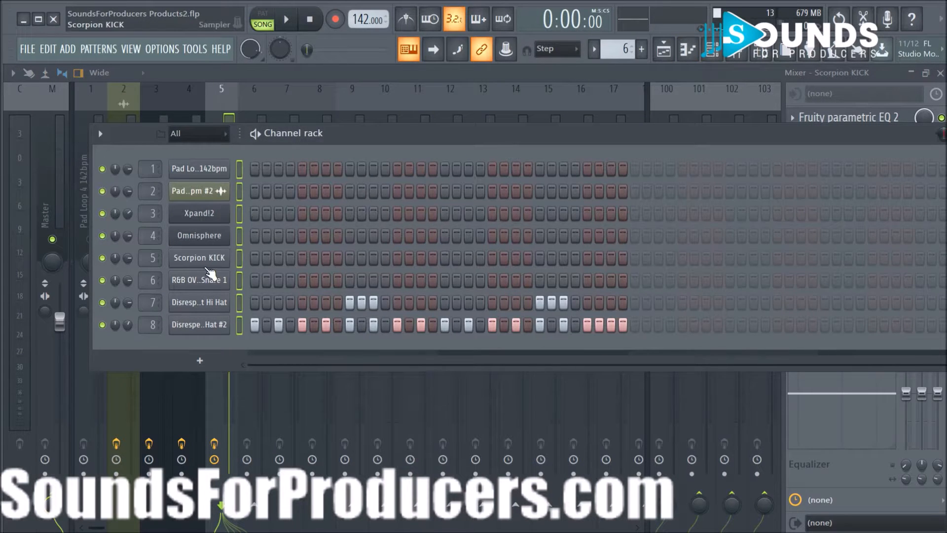
click(228, 259)
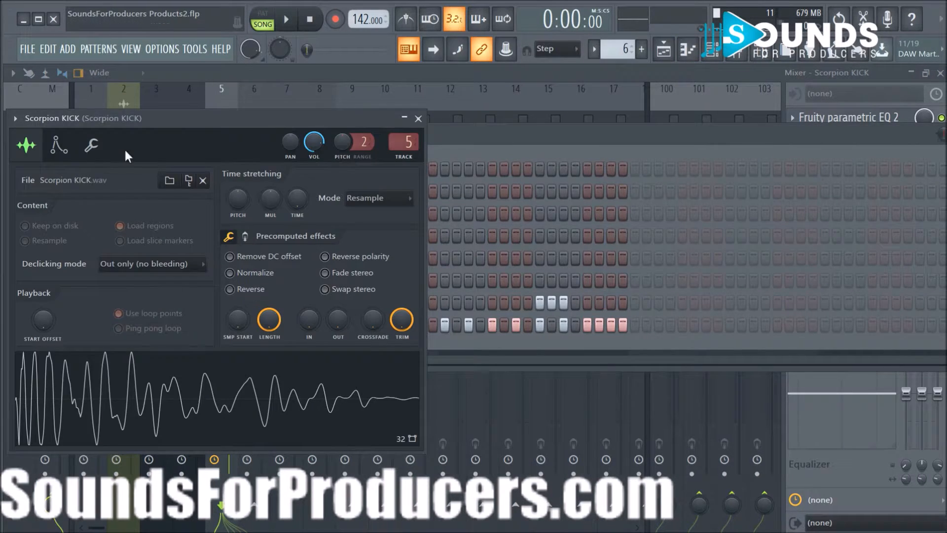
click(92, 146)
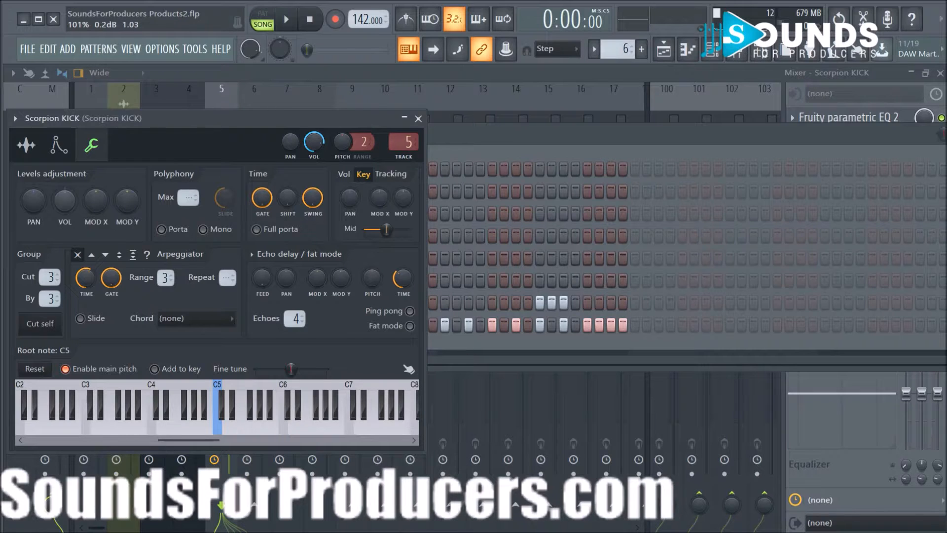
key(space)
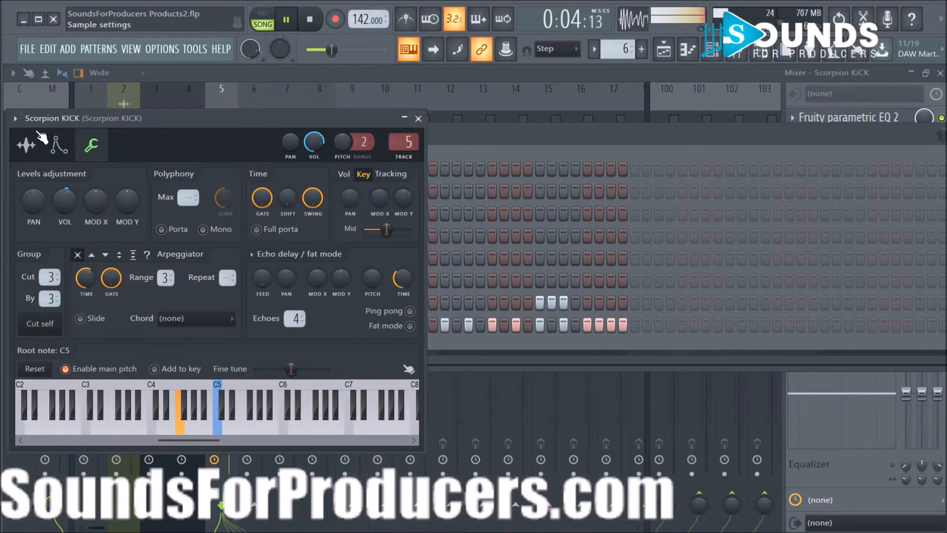
click(26, 144)
click(419, 119)
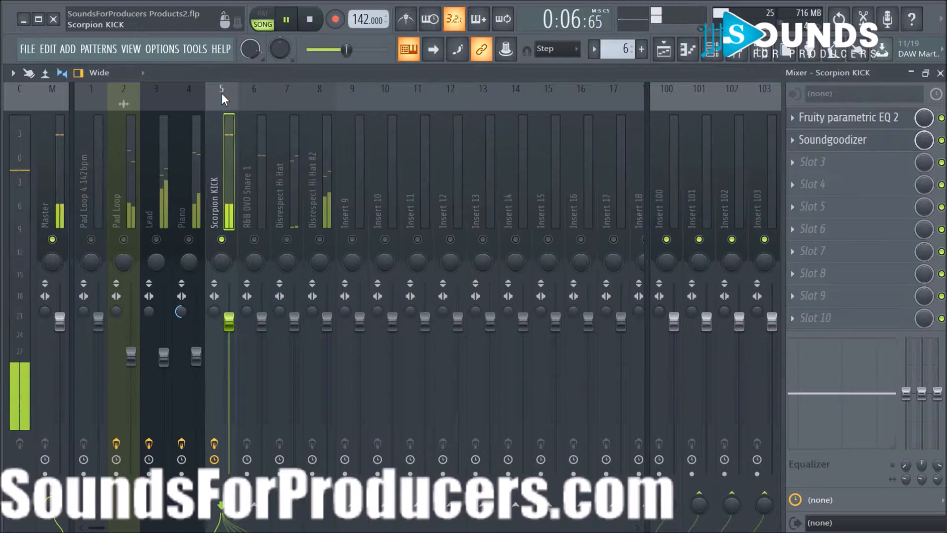
- Stop playback and unsolo the Scorpion KICK so that all mixer tracks are active again
click(221, 92)
key(space)
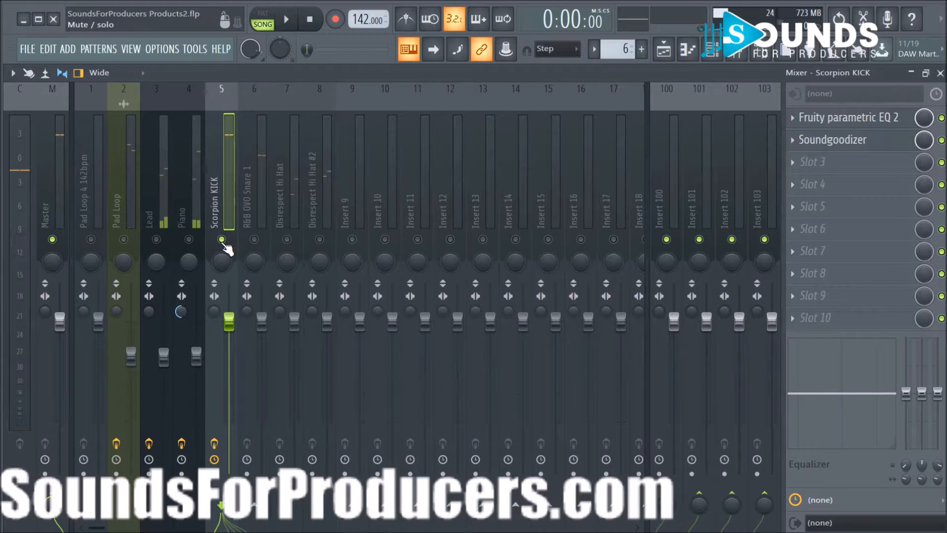
right_click(221, 239)
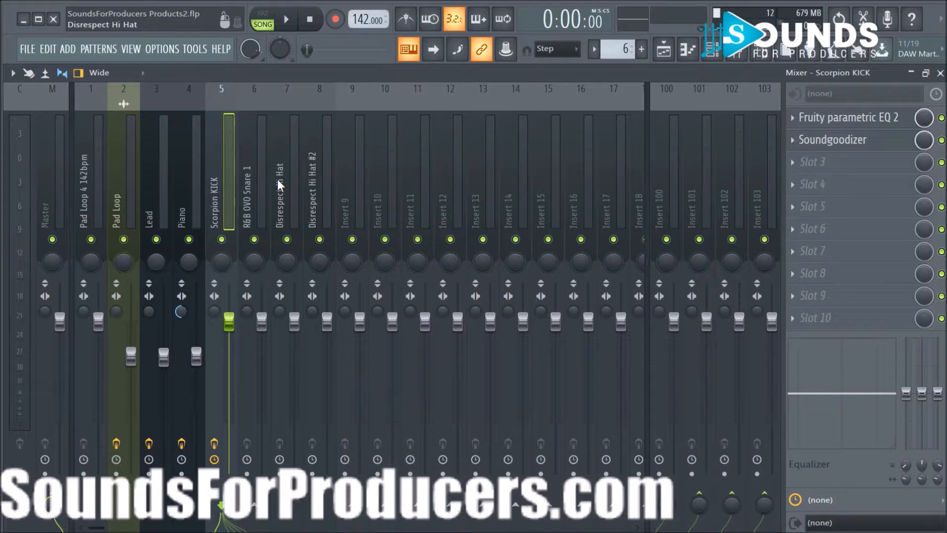
- Play the beat, mute the R&B OVO Snare 1 and both Disrespect Hi Hat mixer tracks, and bypass Soundgoodizer on the Scorpion KICK
key(space)
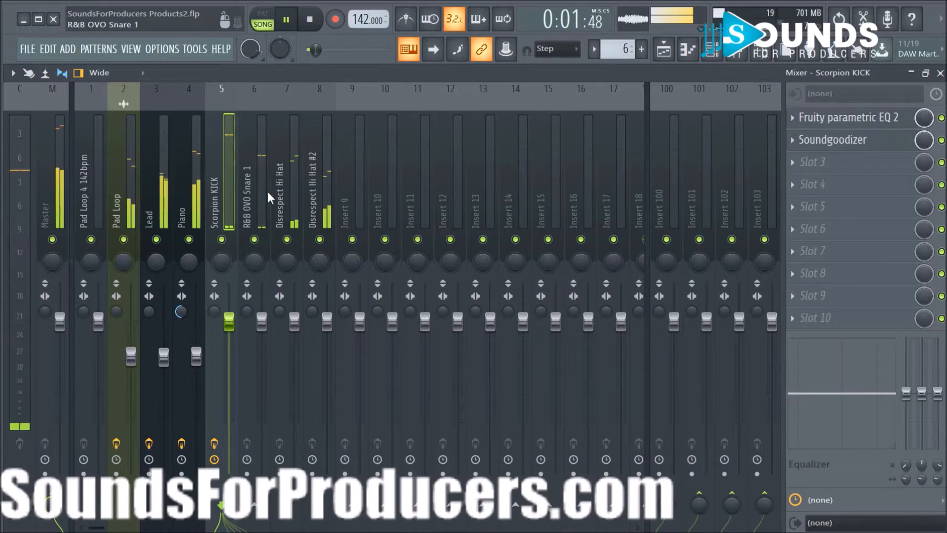
click(287, 240)
click(319, 239)
click(254, 239)
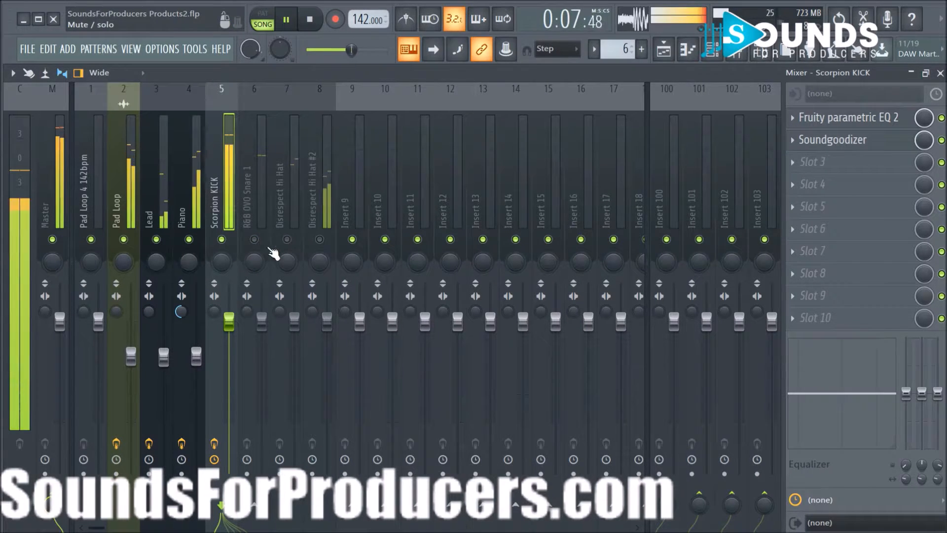
click(941, 141)
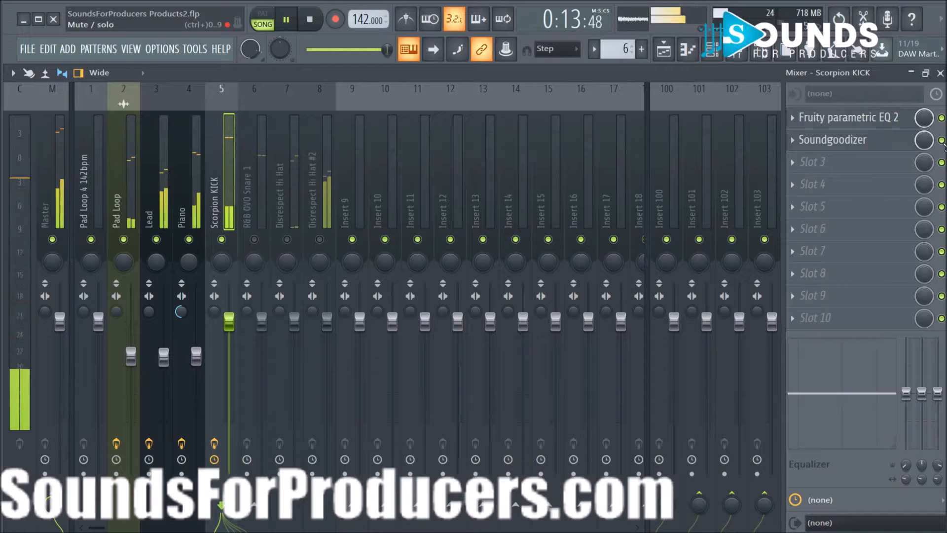
click(942, 140)
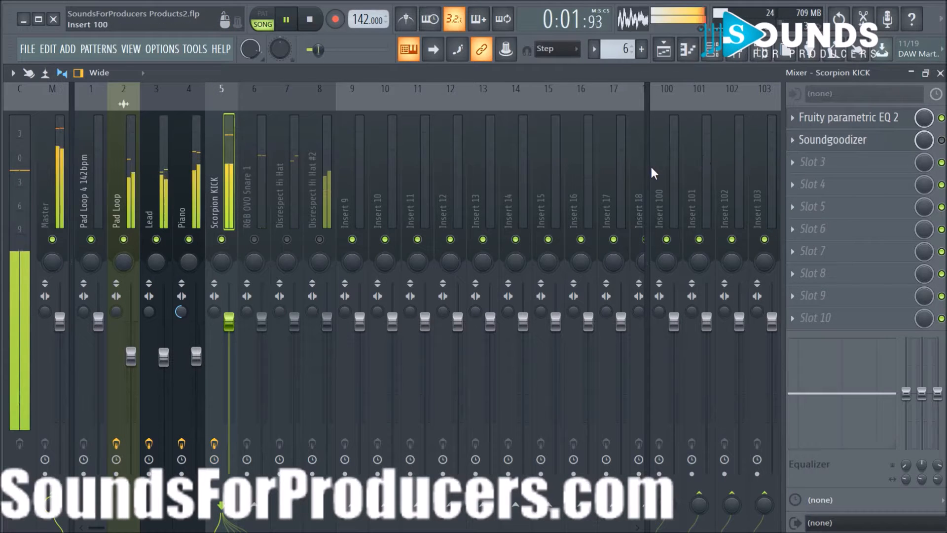
- In the kick's Fruity Parametric EQ 2, adjust the band 7 high shelf to about 1566 Hz and reset band 2
click(847, 124)
drag(531, 402, 531, 411)
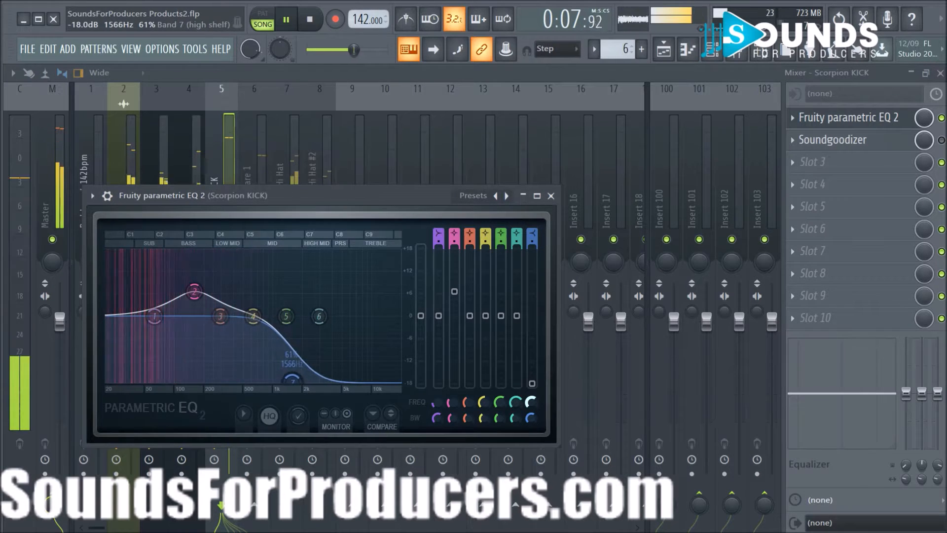
right_click(194, 292)
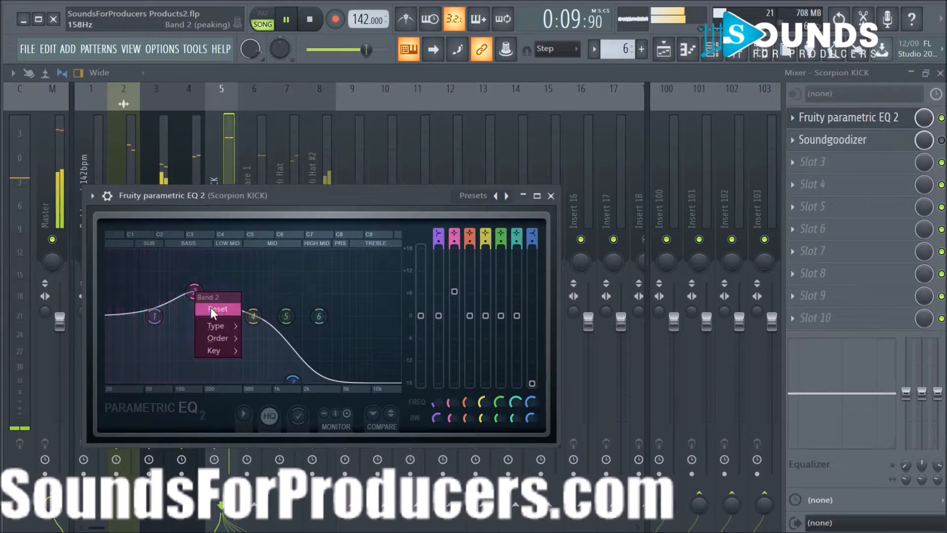
click(211, 307)
- Try boosting band 2 of the kick's EQ by about 6.1 dB at 72 Hz, and reset the band
drag(187, 316, 160, 291)
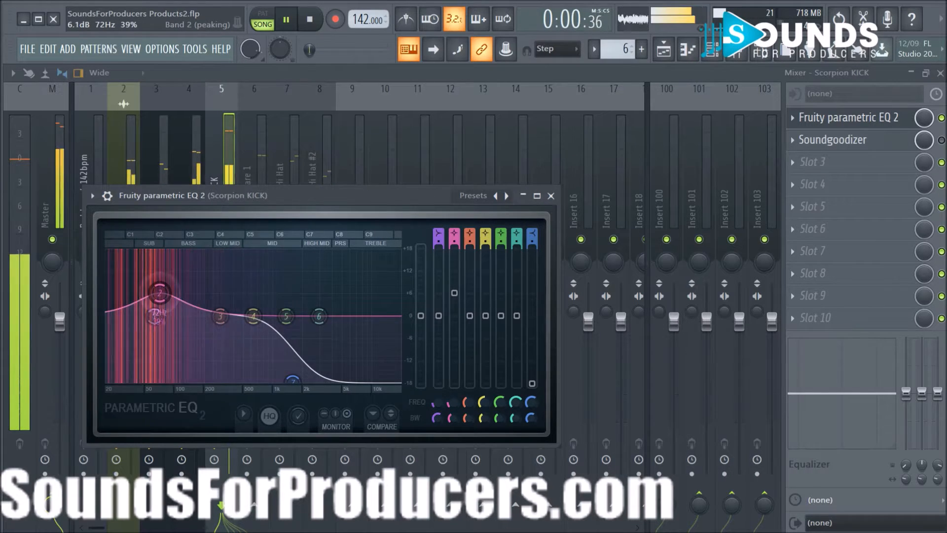
right_click(159, 292)
click(179, 309)
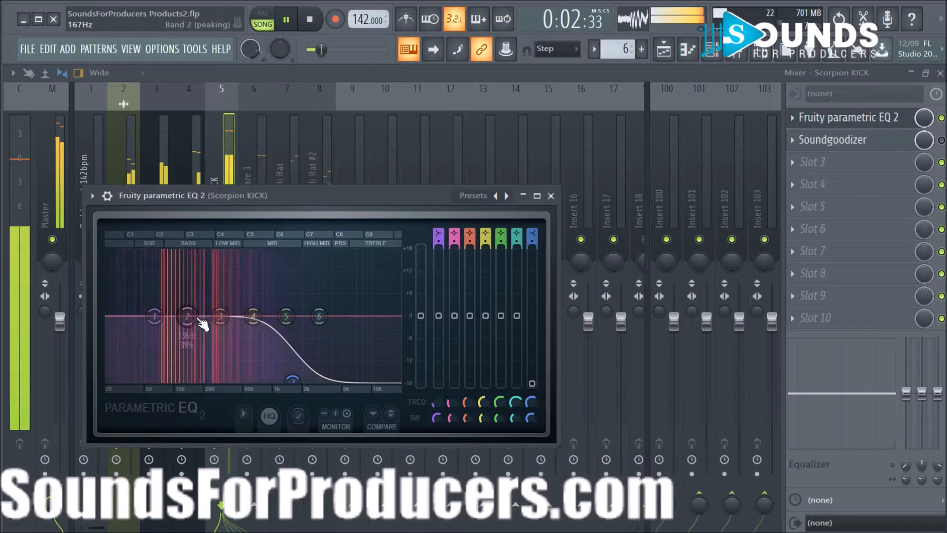
- Boost band 2 of the kick's EQ slightly at about 134 Hz, close the equalizer and stop playback
drag(190, 317, 187, 302)
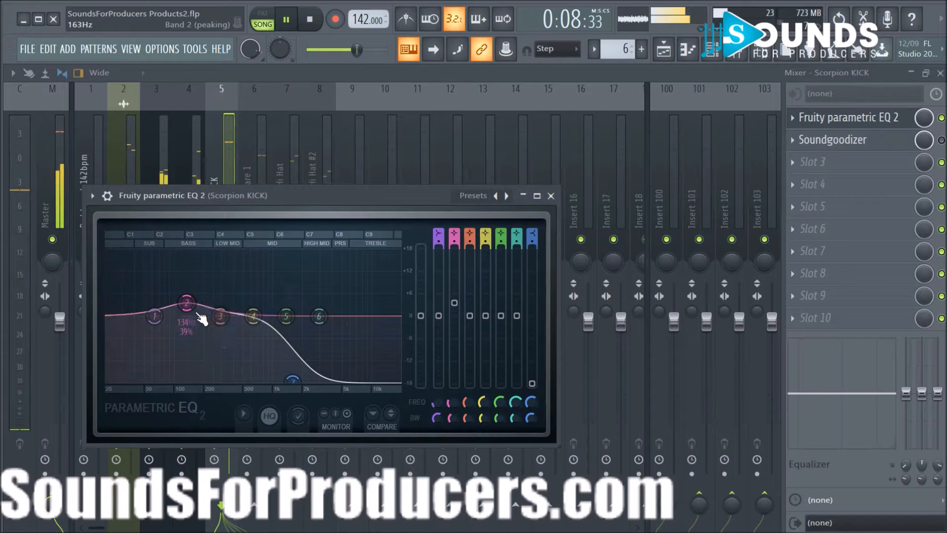
click(553, 195)
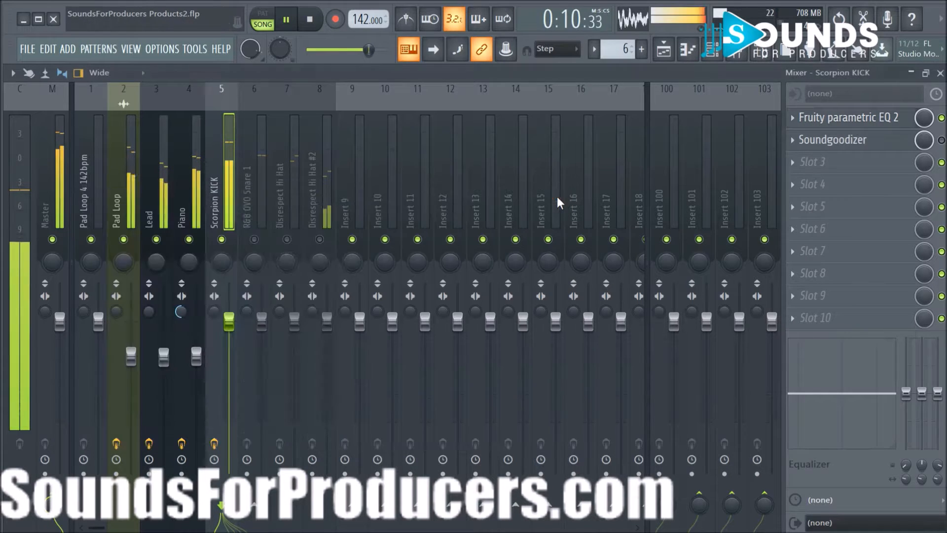
key(space)
- Add Fruity Reeverb 2 to slot 3 of the Scorpion KICK track and start playback
click(795, 162)
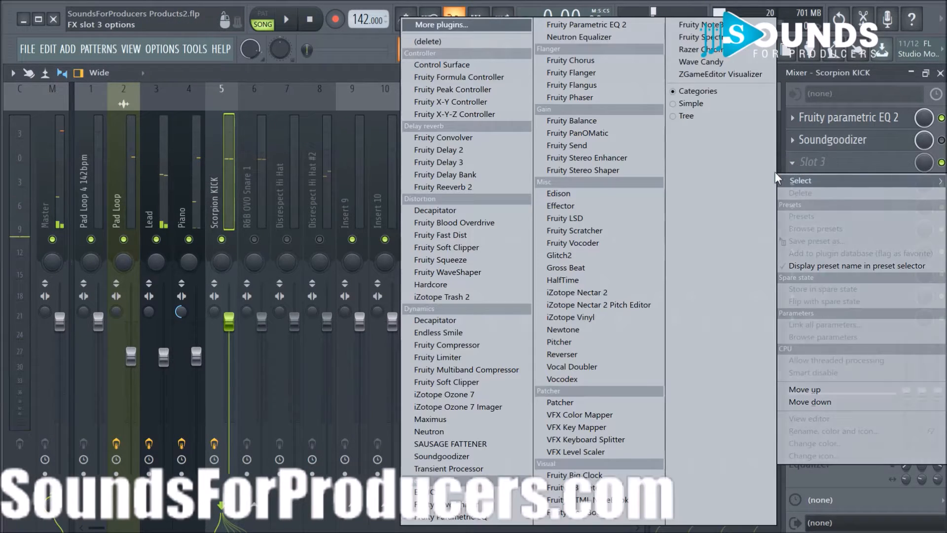
click(446, 187)
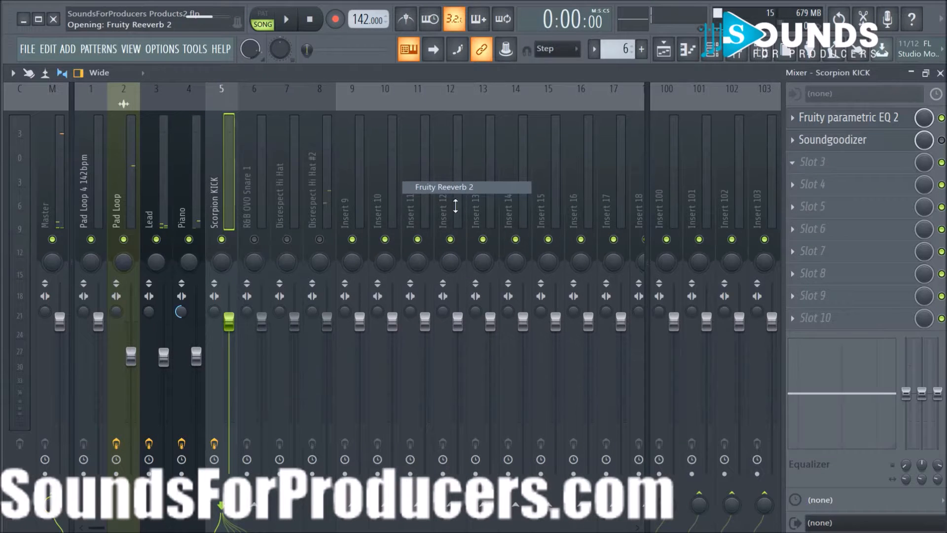
key(space)
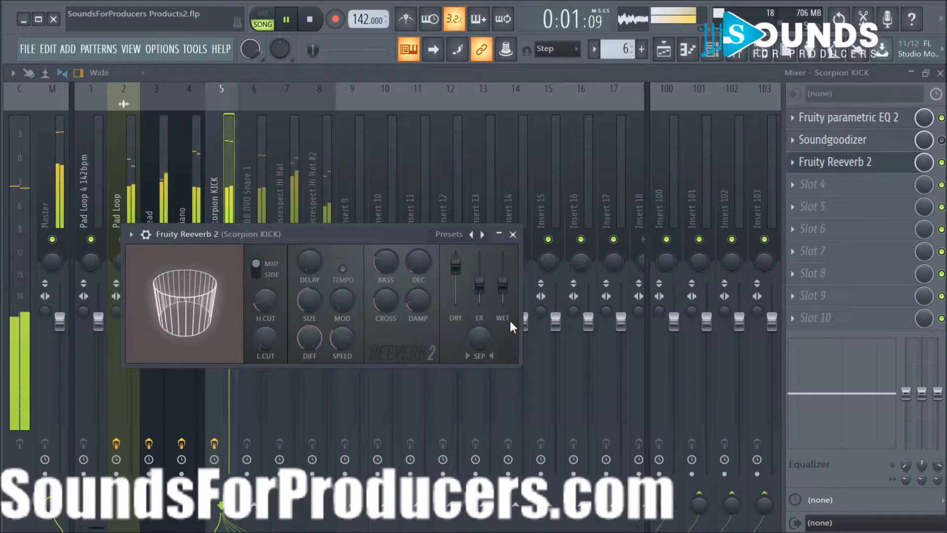
- Raise the low cut and the wet level of the kick's Fruity Reeverb 2 while the beat plays
drag(481, 345, 480, 366)
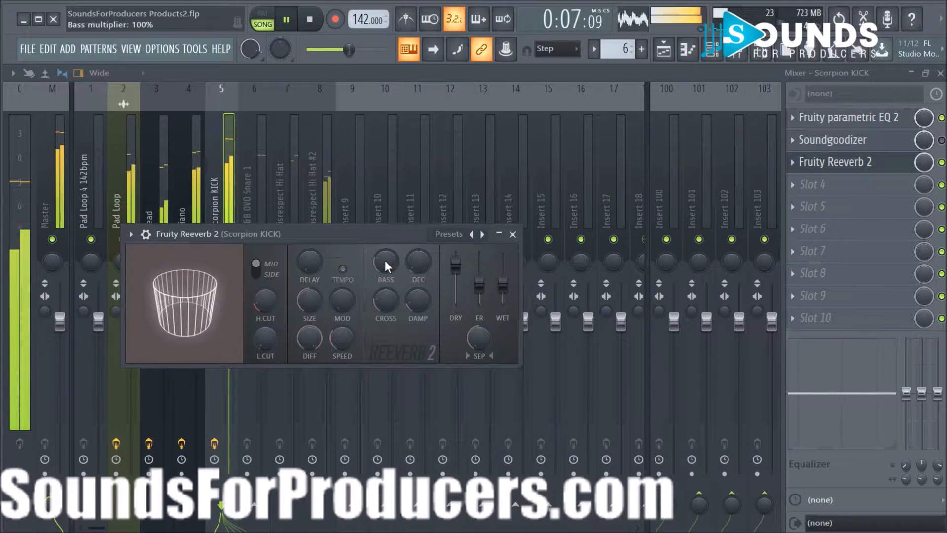
drag(280, 329, 280, 301)
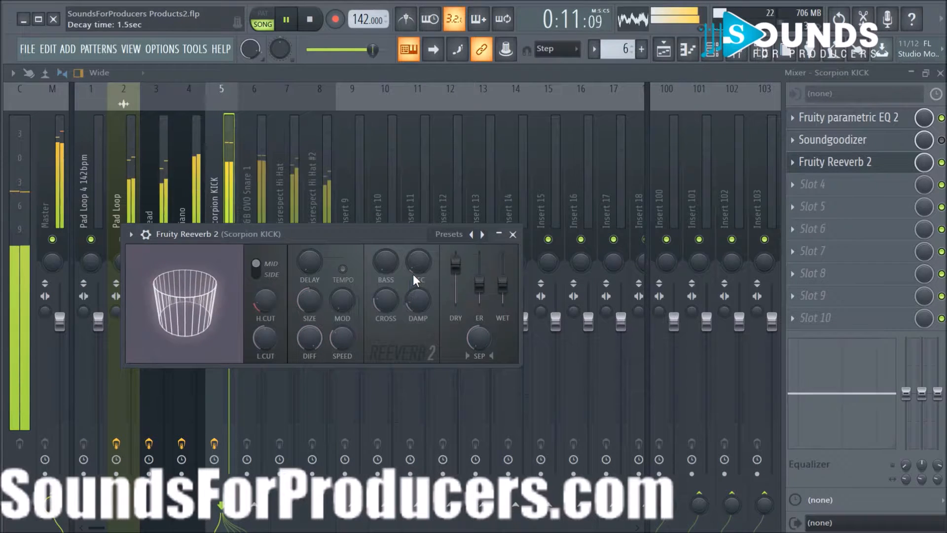
drag(502, 283, 503, 275)
- Try reverb bass multipliers from 20% to 236% on the kick and fine-tune the wet level
scroll(419, 264, up, 10)
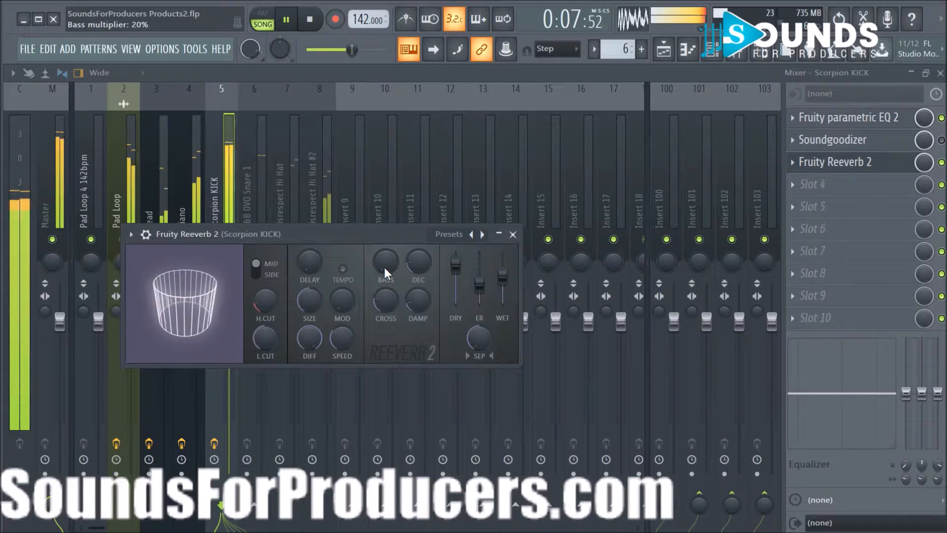
drag(384, 267, 384, 267)
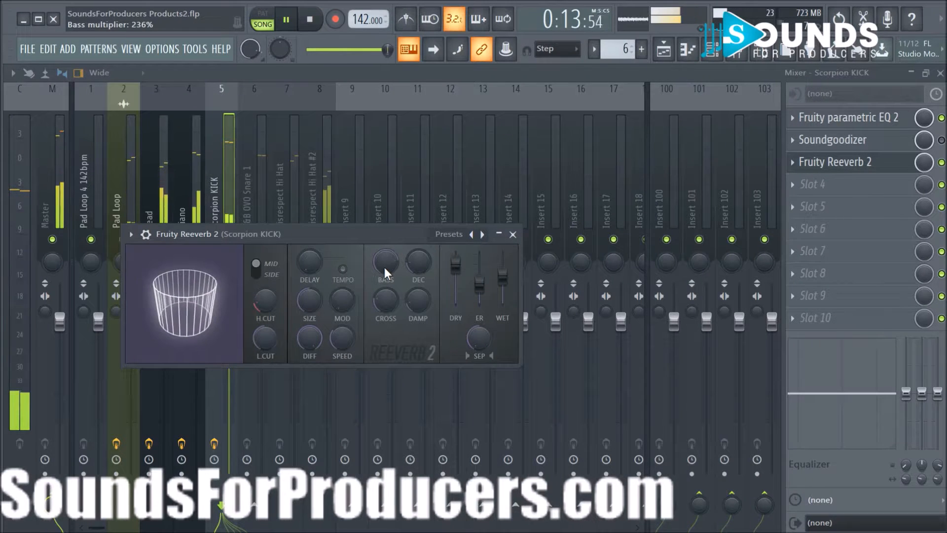
drag(506, 282, 506, 278)
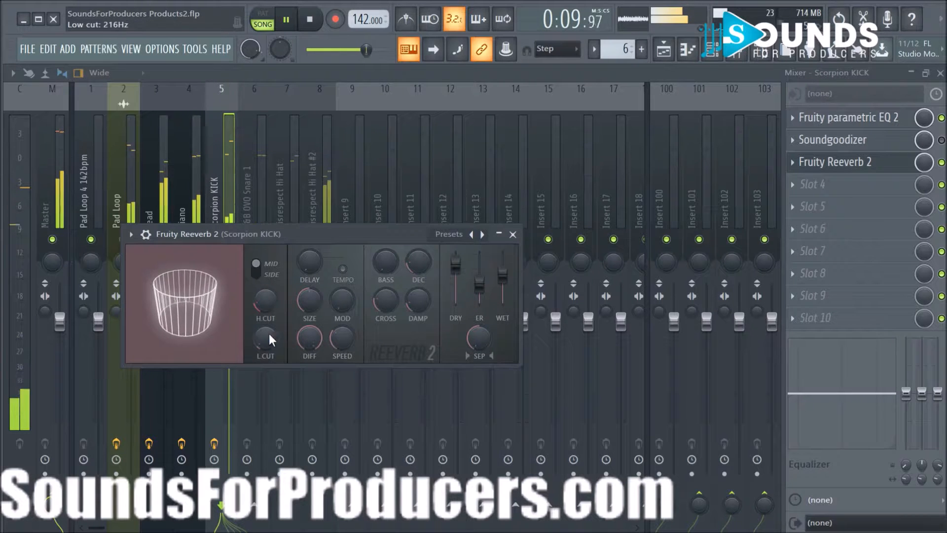
- Lower the kick reverb's low cut to off, set the decay time to 1.7 sec, close the reverb and stop playback
drag(265, 340, 265, 365)
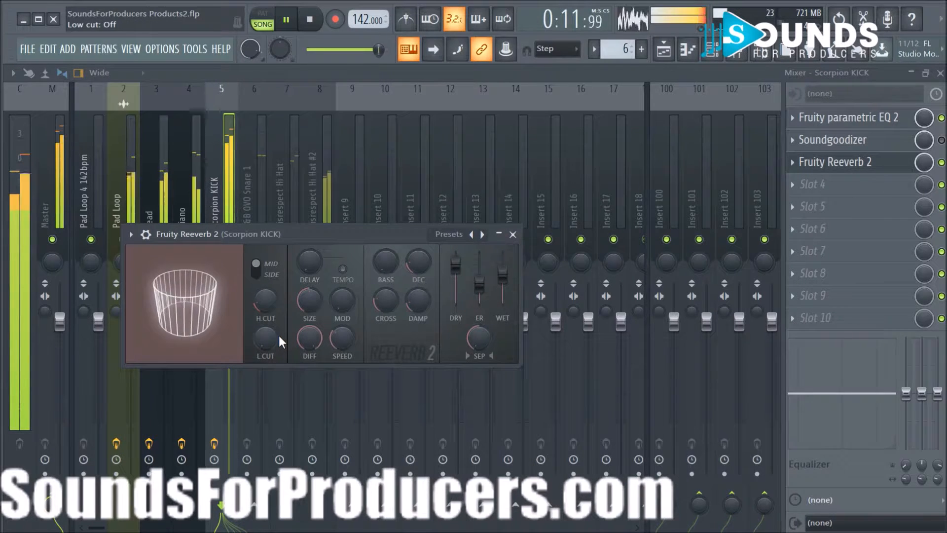
drag(419, 262, 419, 257)
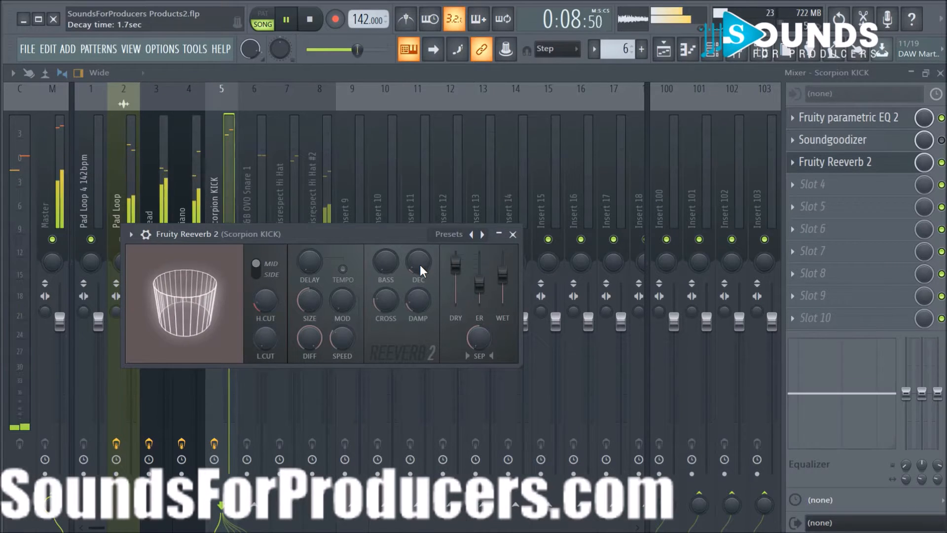
mouse_move(266, 338)
mouse_down()
mouse_move(266, 315)
mouse_move(267, 347)
mouse_up()
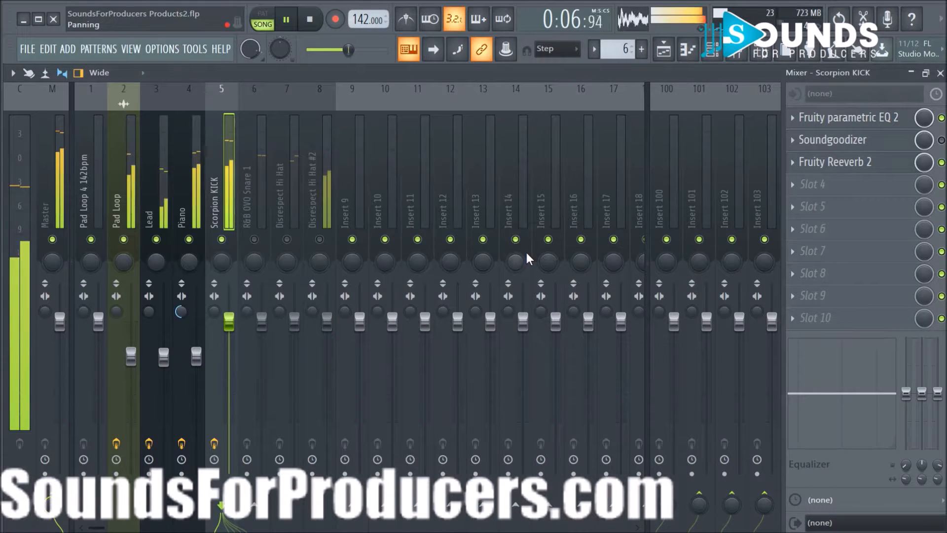
key(space)
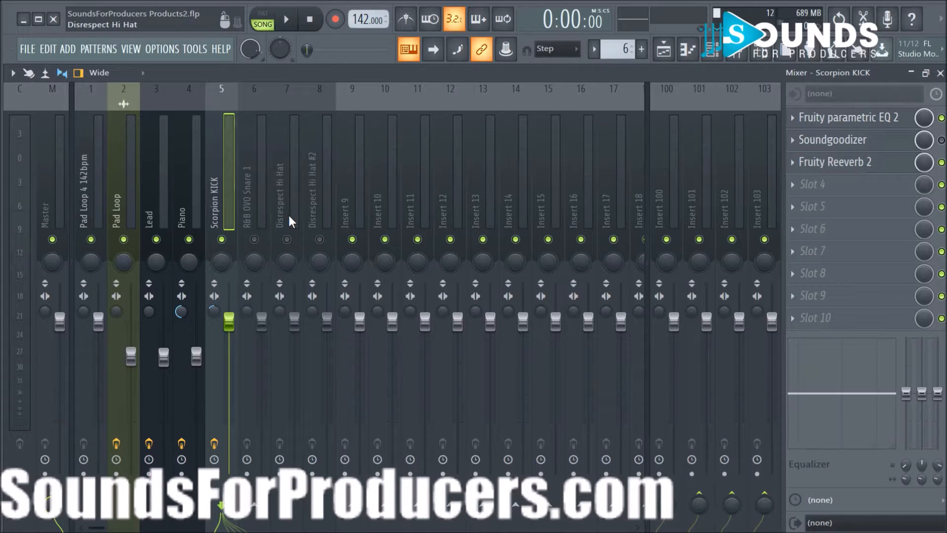
- Play the beat, unmute the R&B OVO Snare 1 mixer track and select it
key(space)
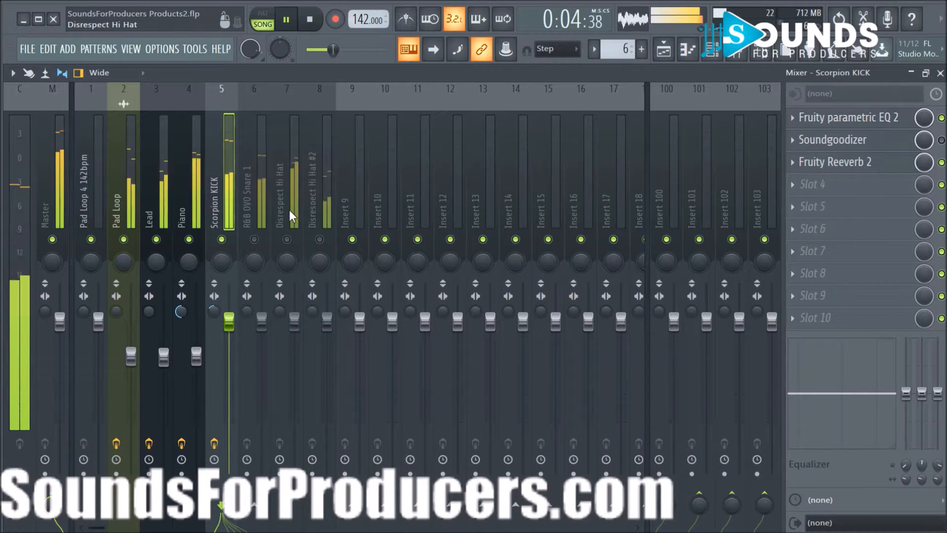
click(254, 239)
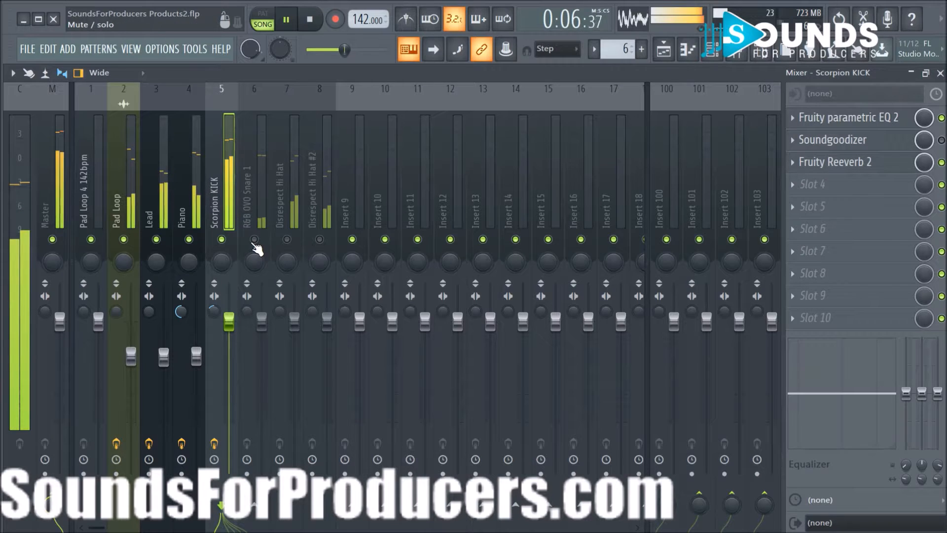
click(249, 182)
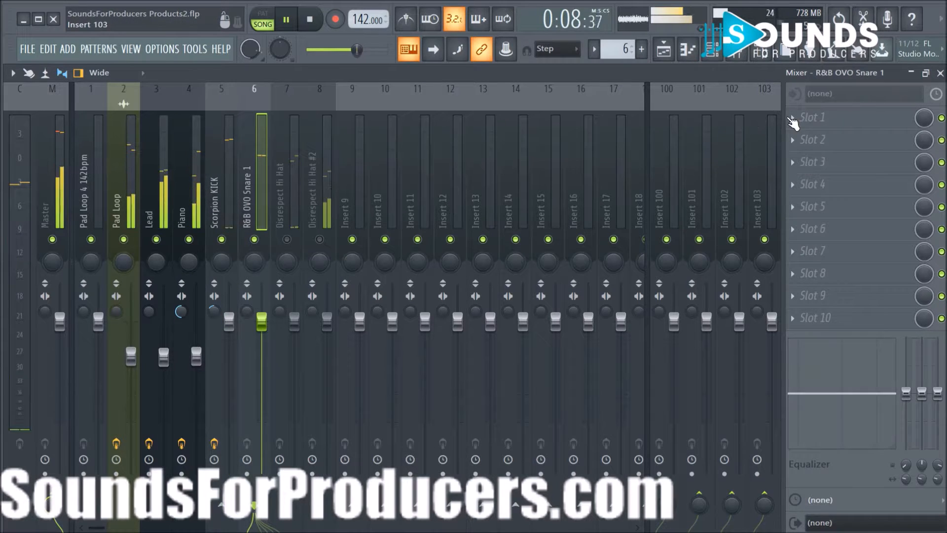
- Stop playback, add Fruity Parametric EQ 2 to slot 1 of the snare track, and play the beat again
key(space)
click(795, 117)
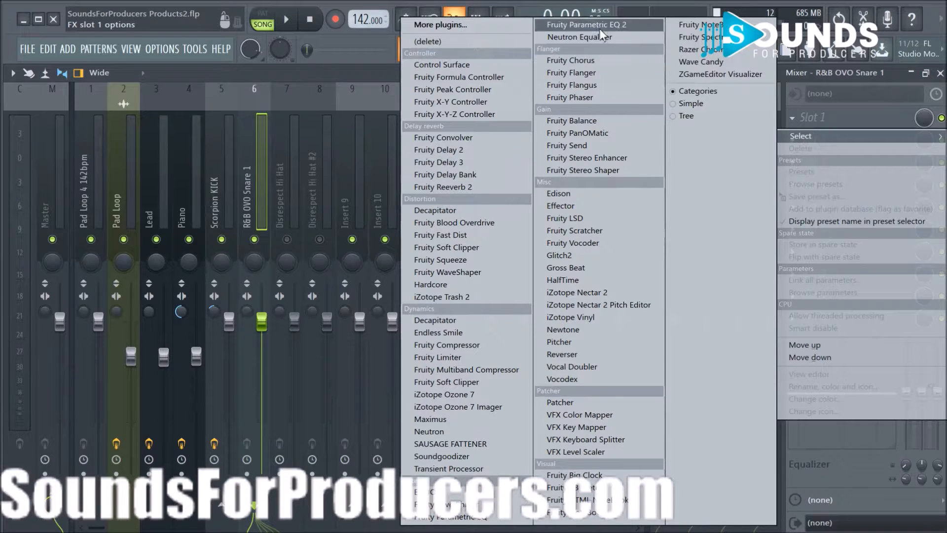
click(560, 24)
key(space)
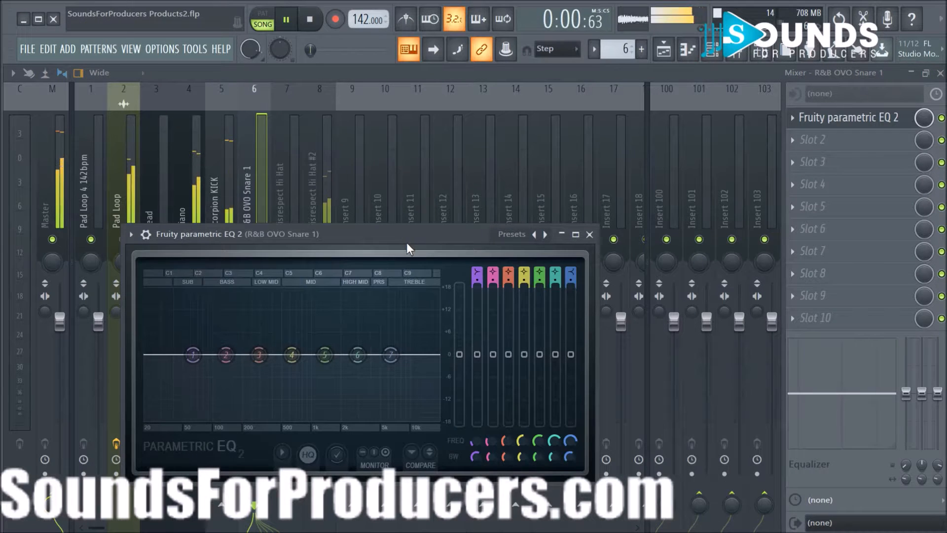
- Boost band 4 of the snare's EQ by about 6 dB around 454 Hz, restarting playback to hear it
key(space)
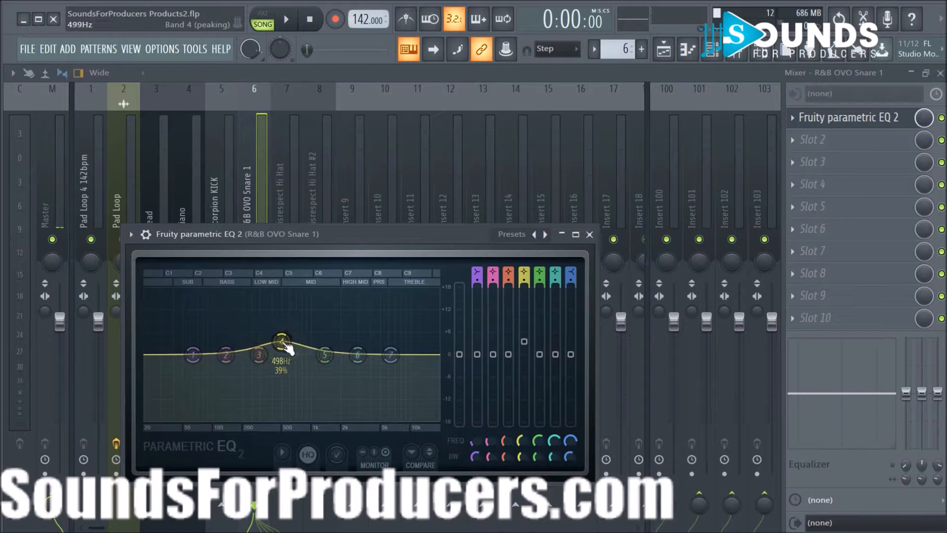
key(space)
drag(281, 341, 277, 336)
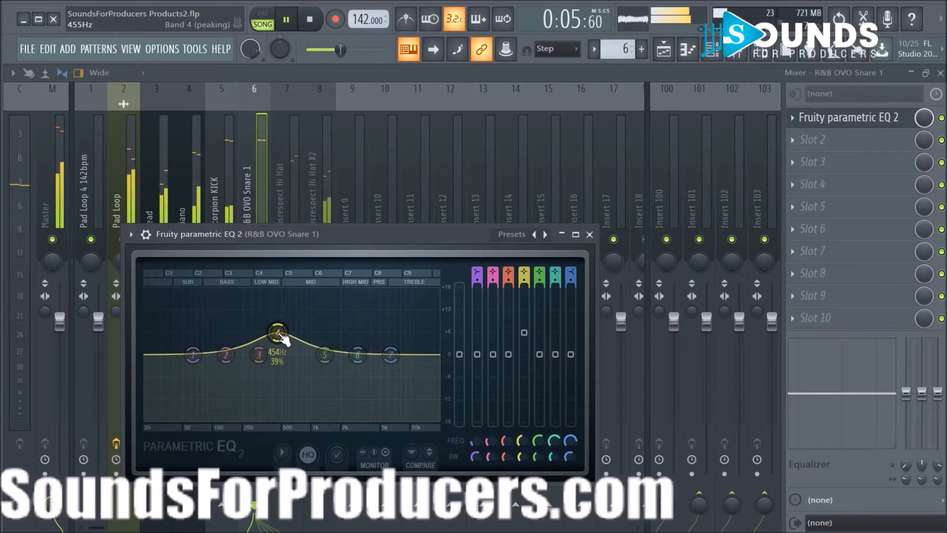
- Cut the snare's lows with the band 1 low shelf at -18 dB and boost band 3 by about 6 dB
drag(193, 354, 217, 419)
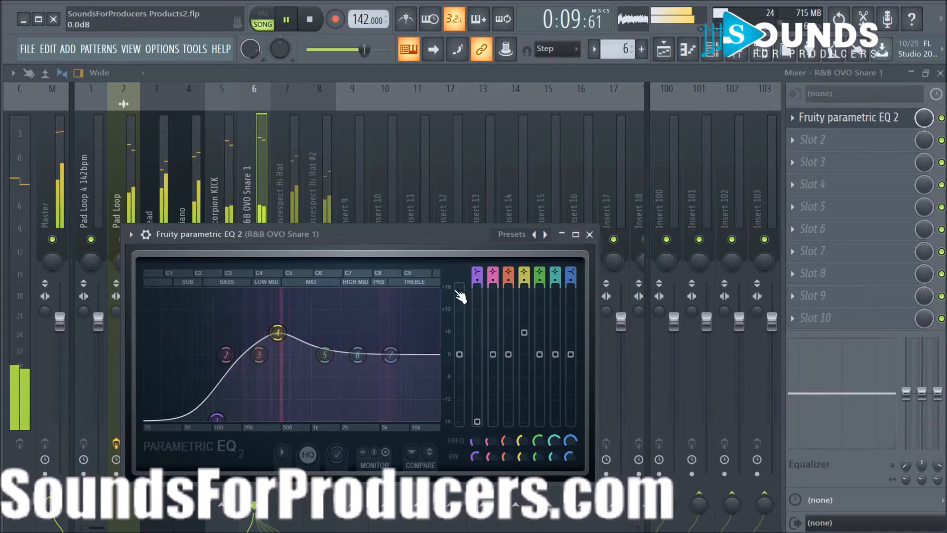
drag(259, 354, 247, 333)
scroll(248, 335, down, 4)
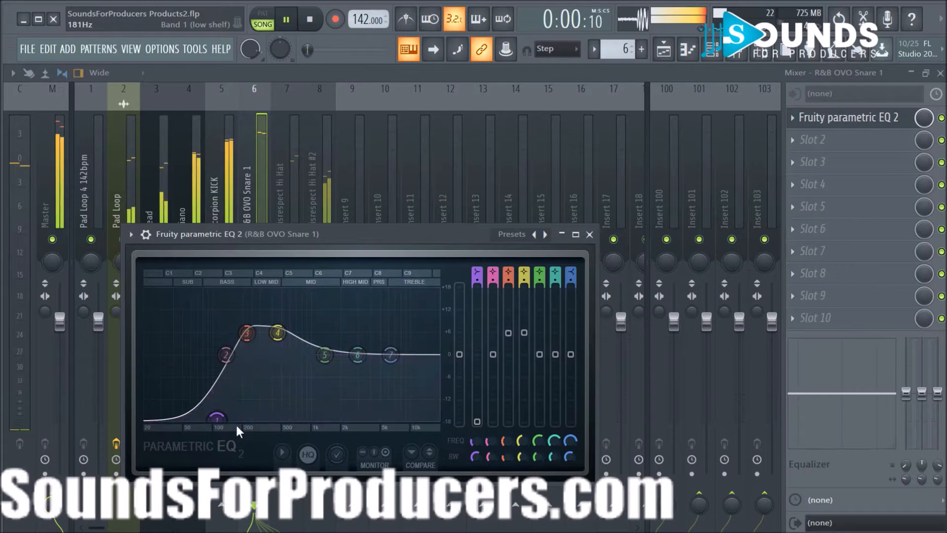
- Move the snare EQ's band 1 low cut slightly higher in frequency, steepen its slope and close the equalizer
drag(217, 418, 224, 419)
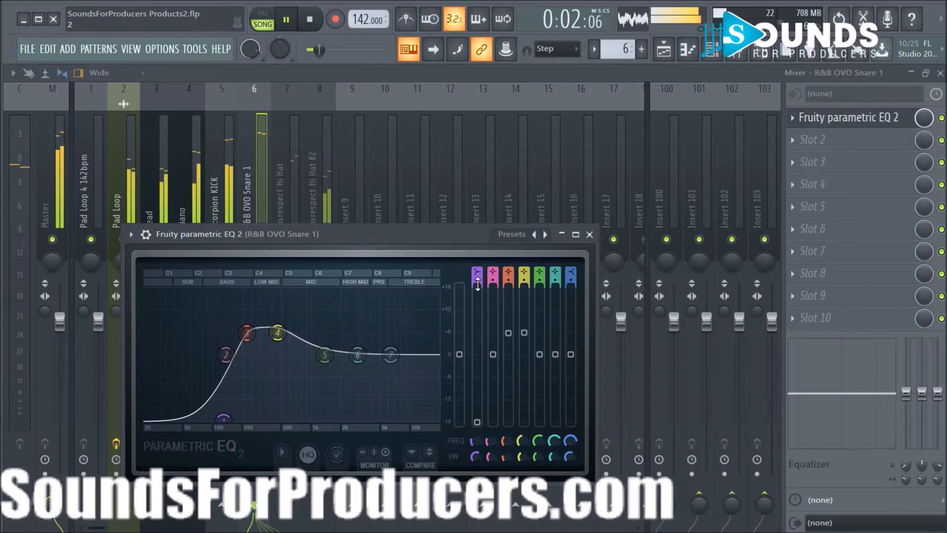
drag(478, 283, 475, 281)
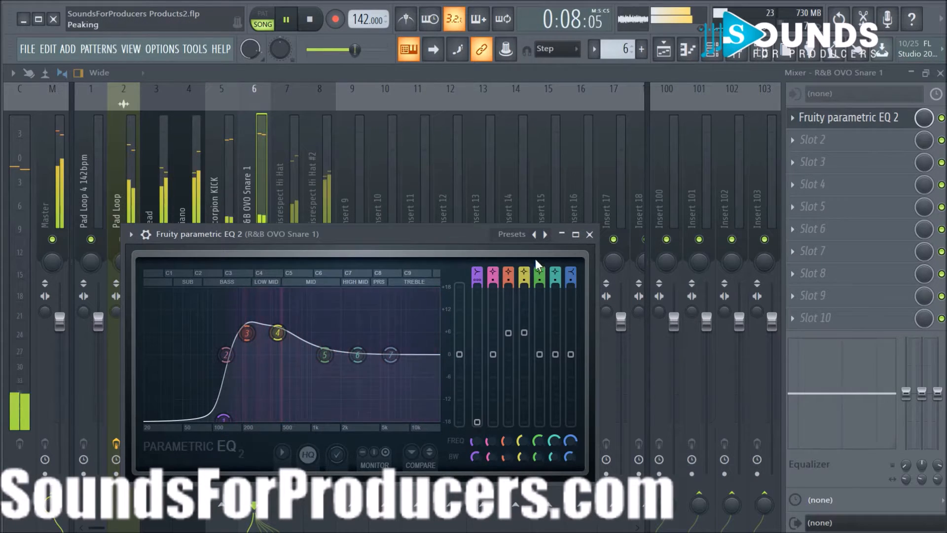
click(589, 234)
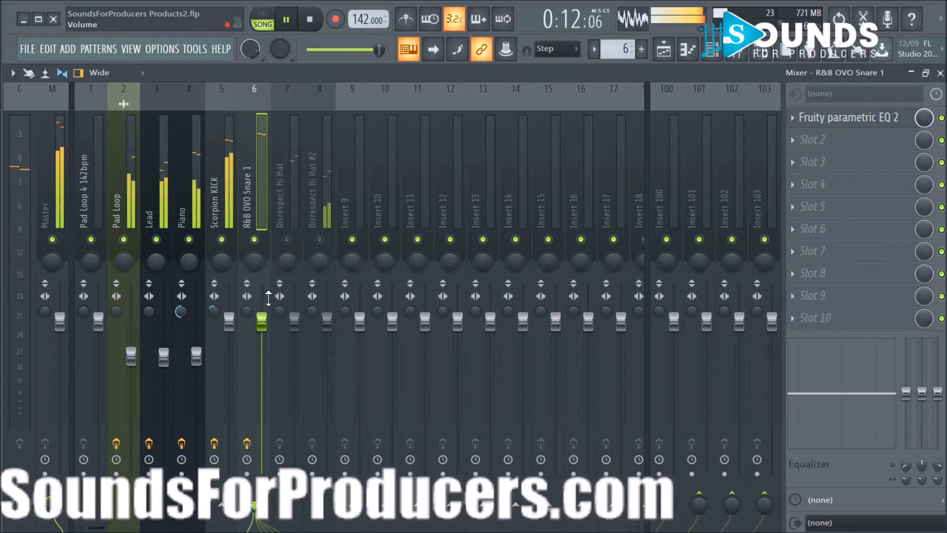
- Reopen the snare's Fruity Parametric EQ 2, move the boosted band 4 to about 566 Hz, and close the equalizer
click(848, 118)
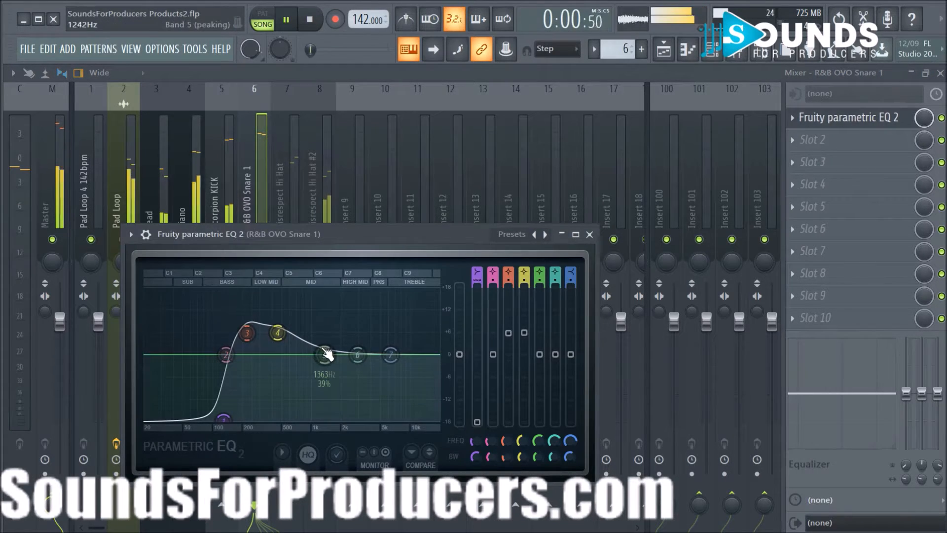
drag(289, 340, 287, 332)
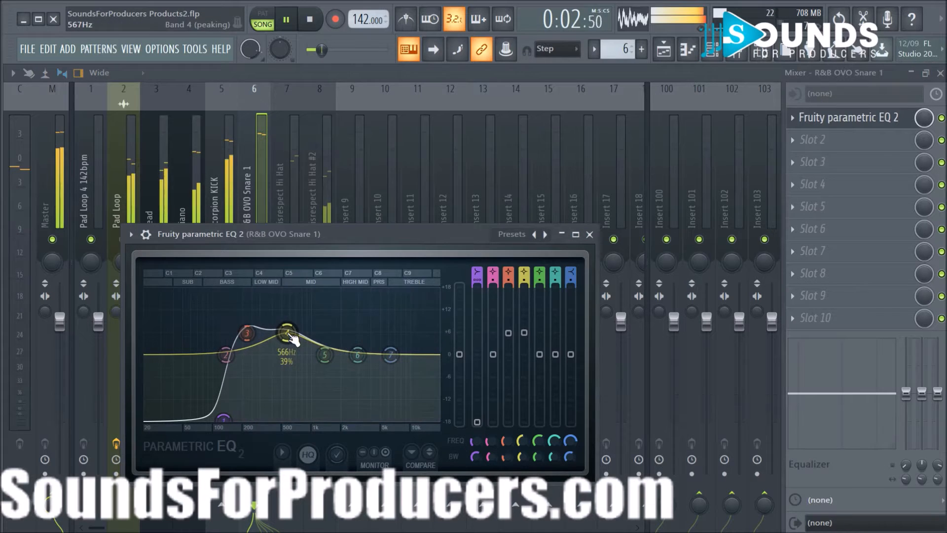
click(589, 235)
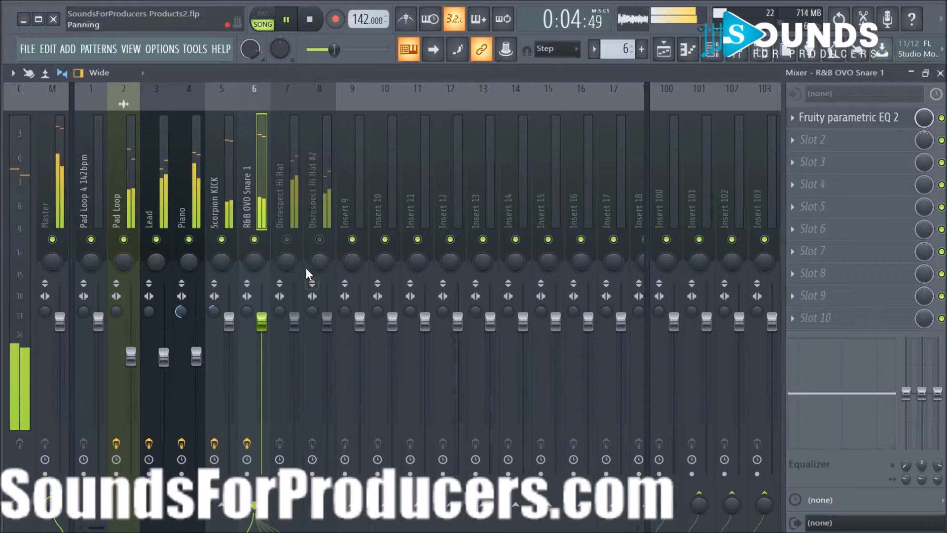
- Unmute the Disrespect Hi Hat mixer track at a lower fader level and add Fruity Parametric EQ 2 to its slot 1
click(288, 240)
drag(294, 322, 295, 347)
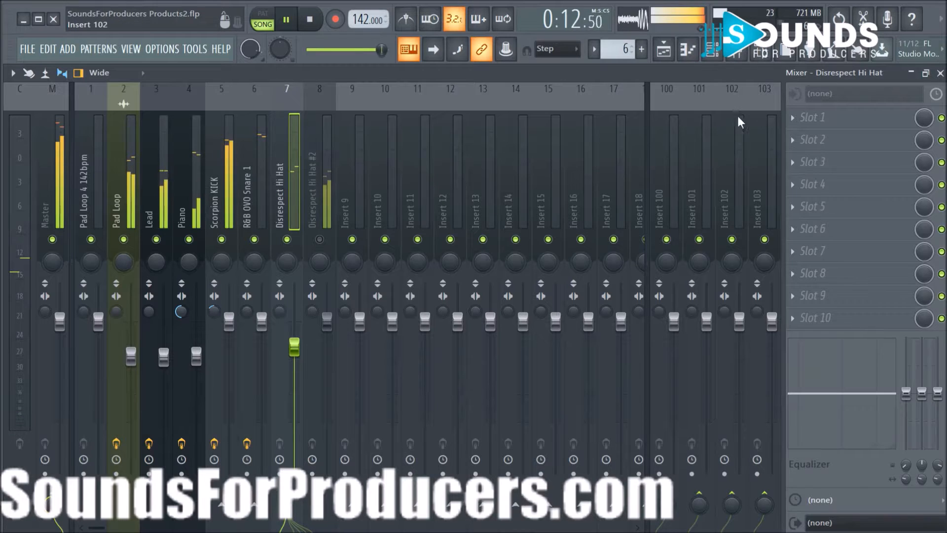
click(795, 120)
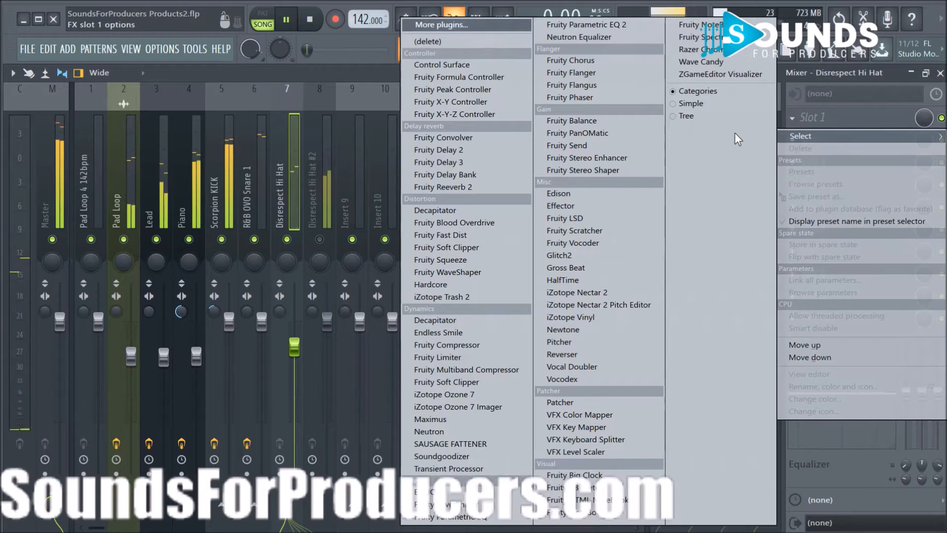
click(605, 26)
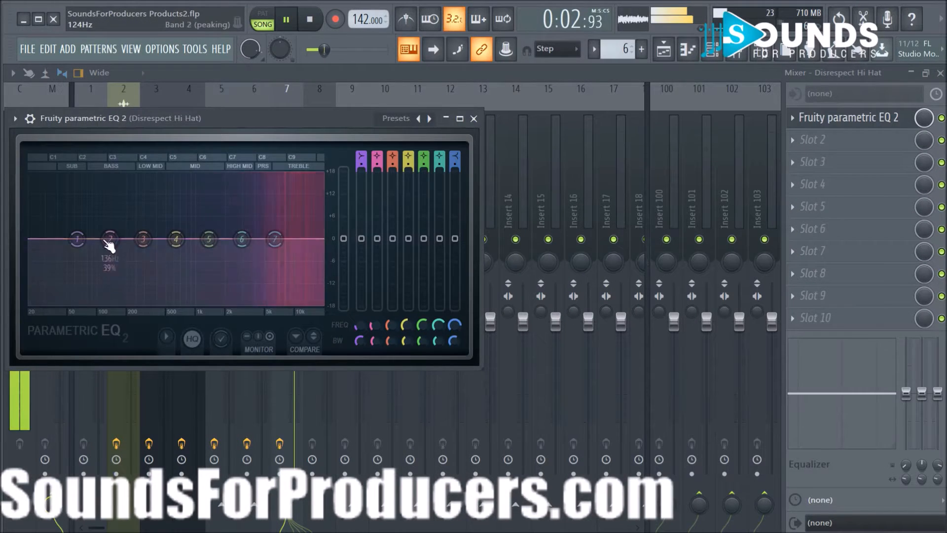
- Cut the hi-hat's lows with a steep band 1 low shelf at -18 dB near 2 kHz, close the equalizer and lower the track's fader
drag(77, 239, 203, 303)
drag(366, 166, 370, 189)
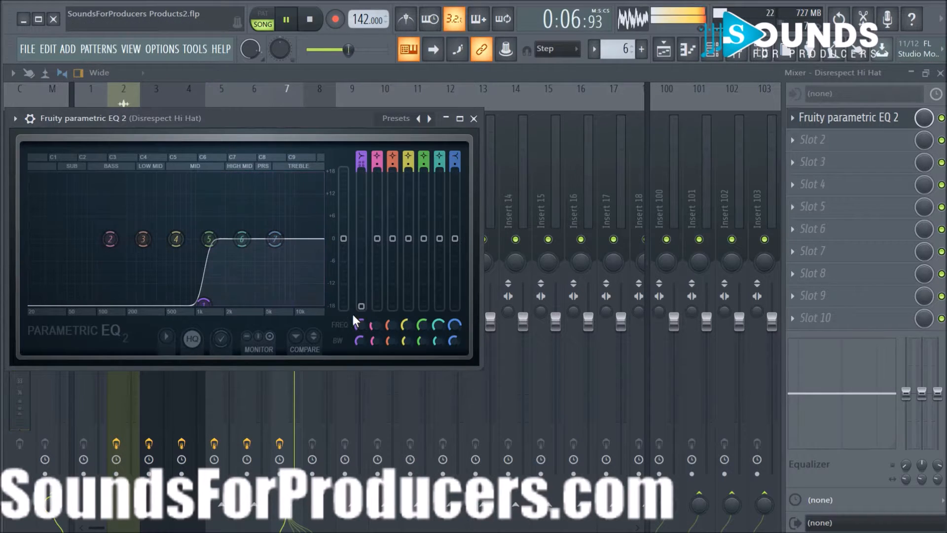
drag(358, 325, 361, 322)
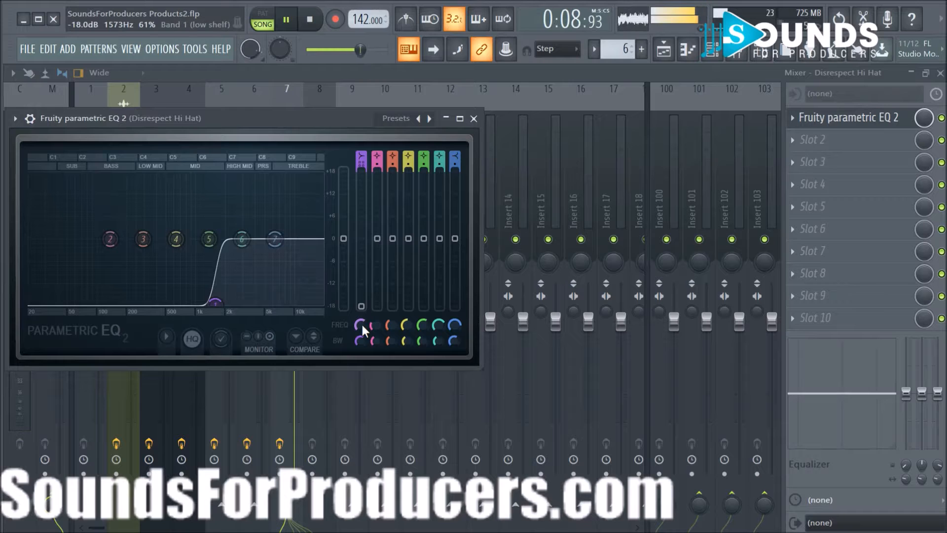
scroll(361, 323, up, 2)
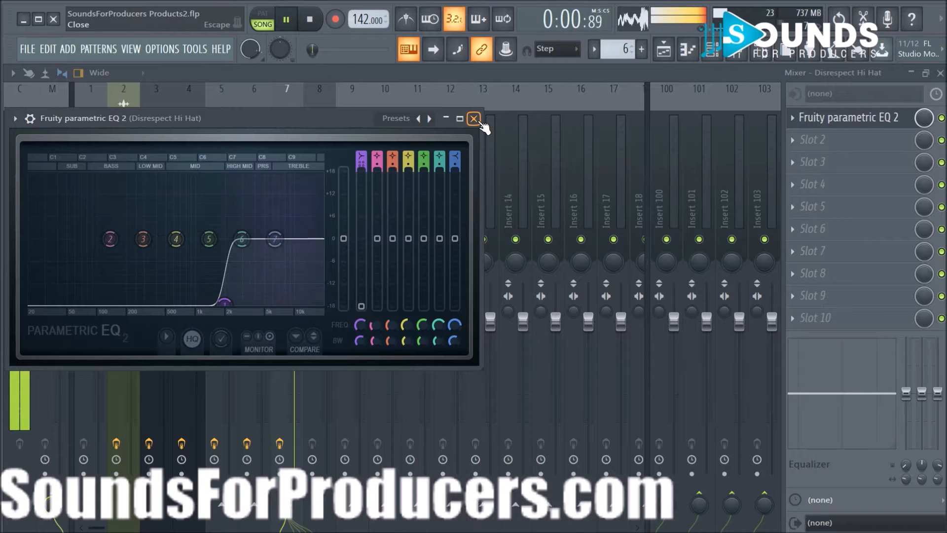
click(474, 118)
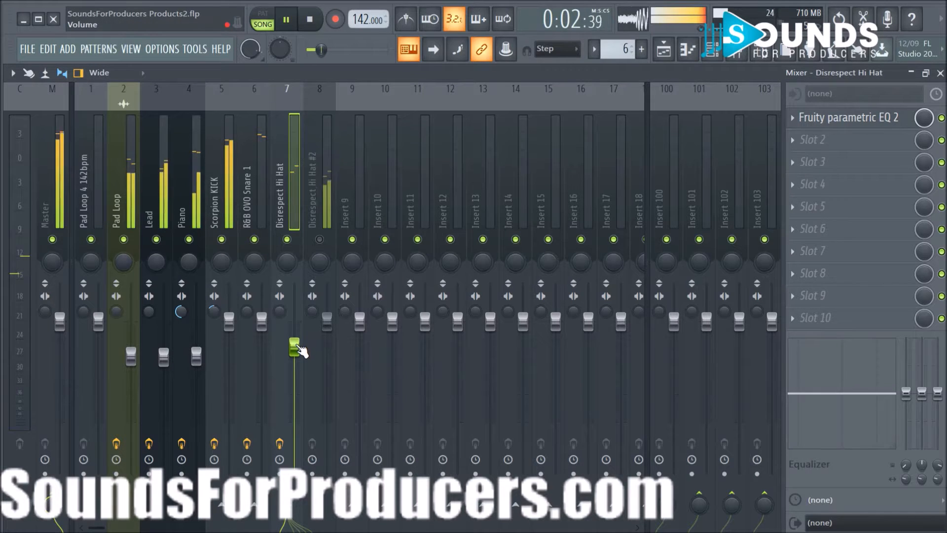
drag(299, 350, 294, 367)
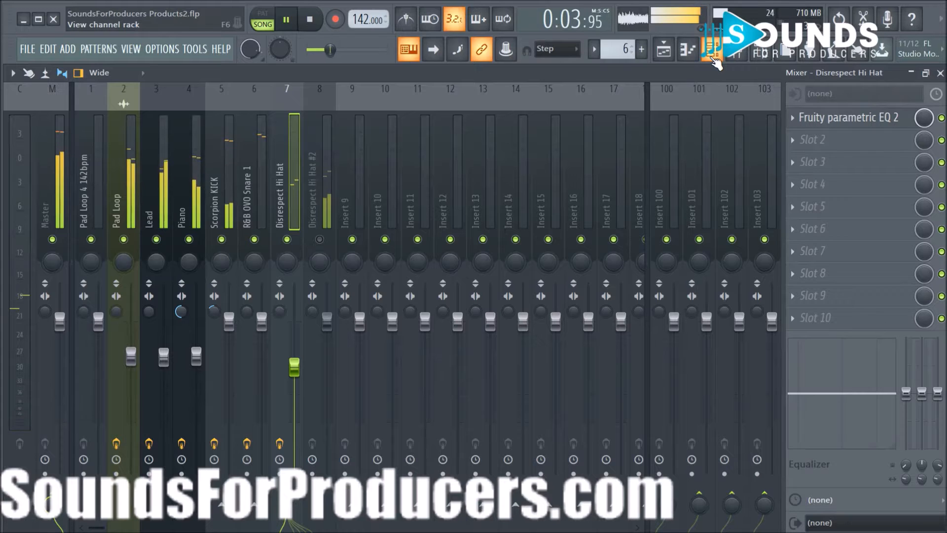
- Set the Disrespect Hi Hat sample's fade-out to 59% in its channel settings and play the beat to hear it
key(space)
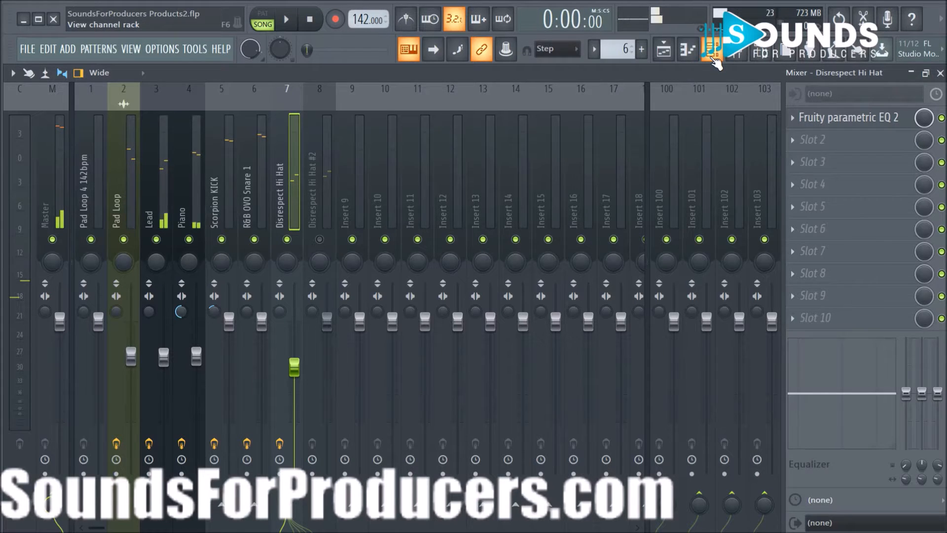
click(713, 56)
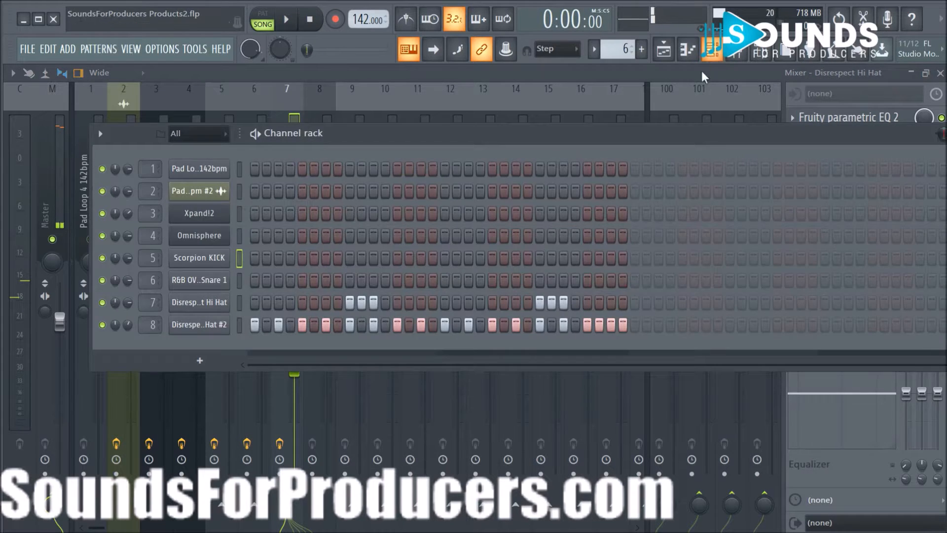
click(223, 304)
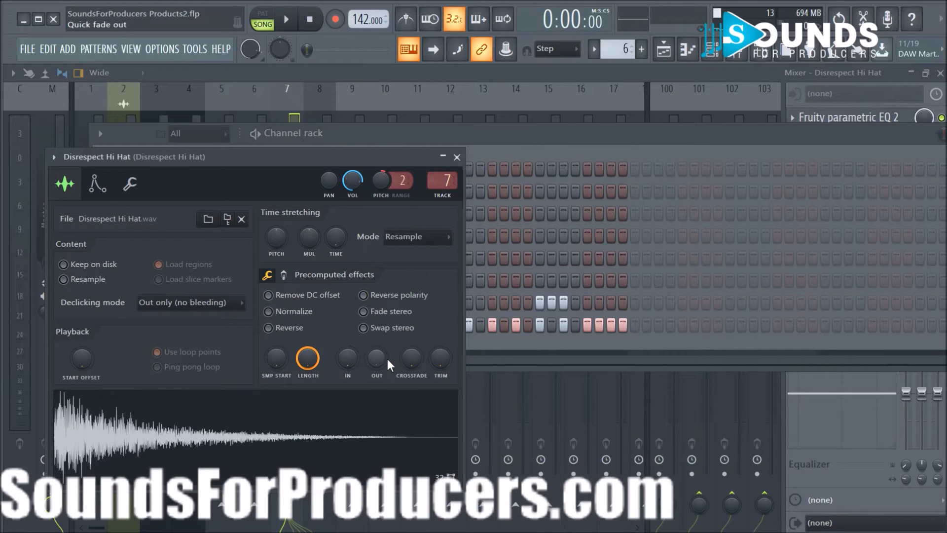
mouse_move(379, 360)
mouse_down()
mouse_move(378, 338)
mouse_move(376, 345)
mouse_up()
key(space)
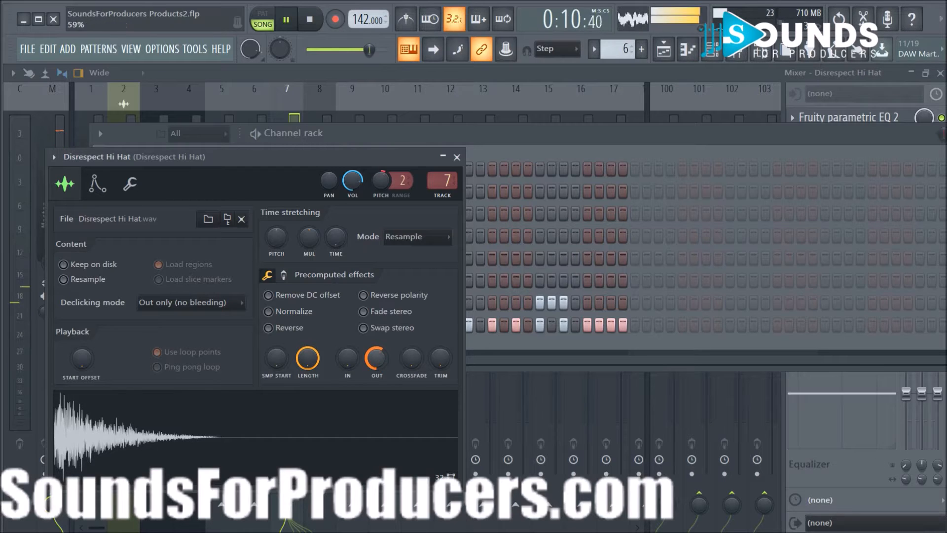
click(457, 157)
click(294, 98)
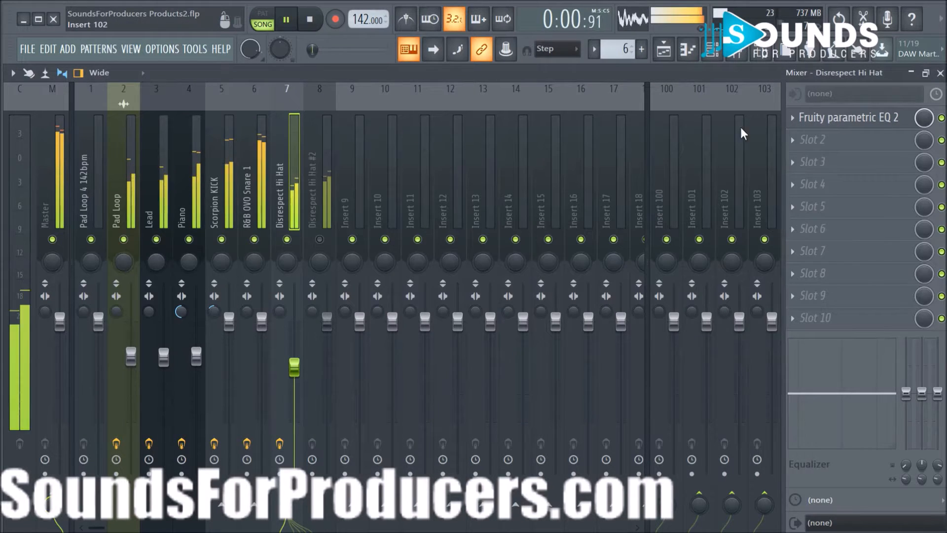
- Add Fruity Reeverb 2 to slot 2 of the hi-hat track and, during playback, raise its wet level with about 45% stereo separation
key(space)
click(789, 140)
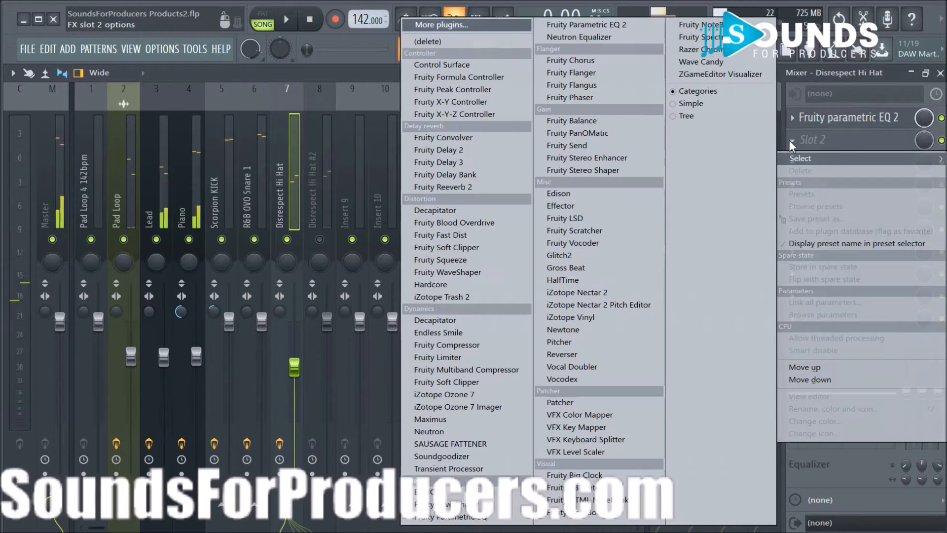
click(454, 187)
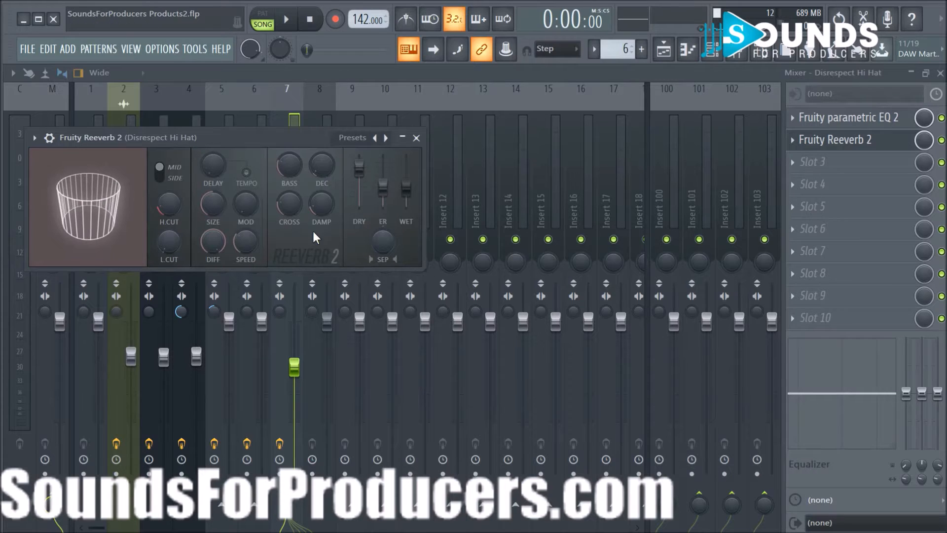
drag(236, 137, 486, 196)
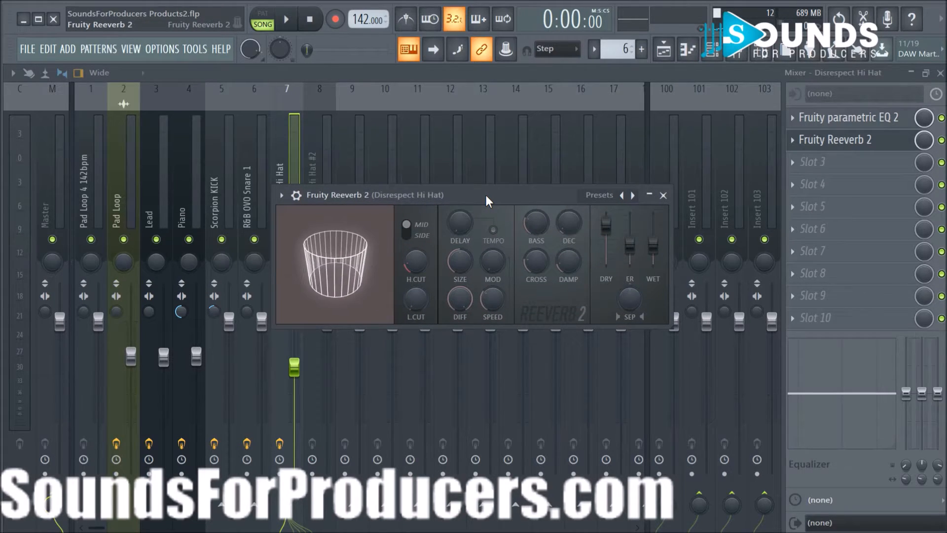
drag(485, 196, 573, 153)
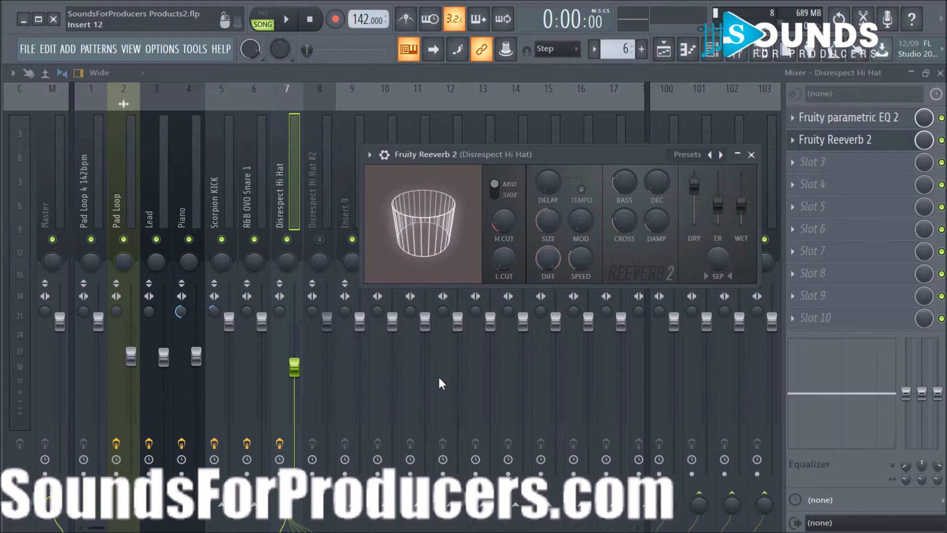
drag(551, 160, 560, 159)
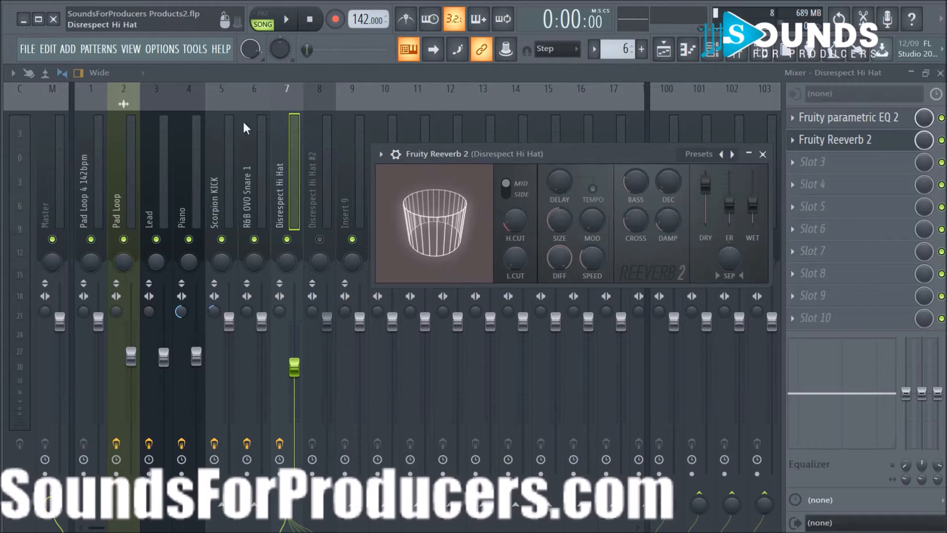
drag(582, 152, 605, 146)
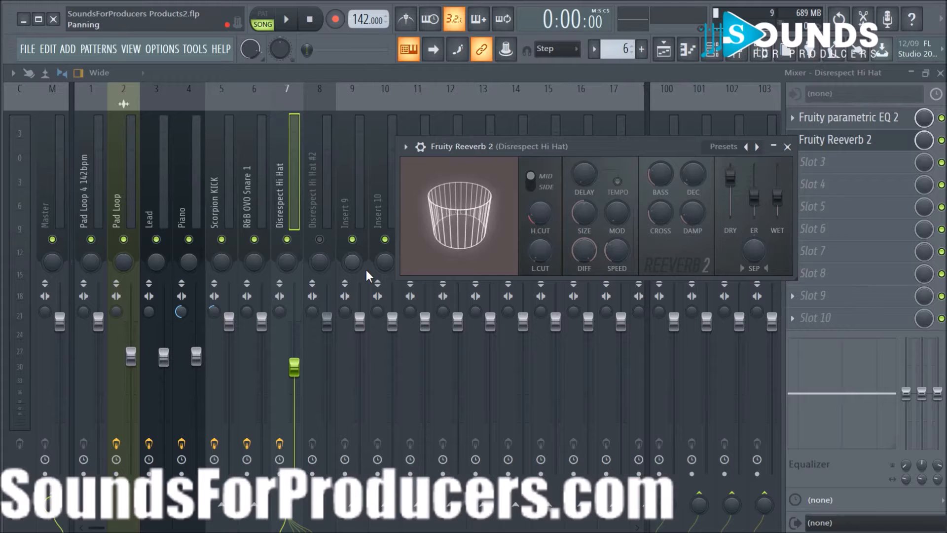
key(space)
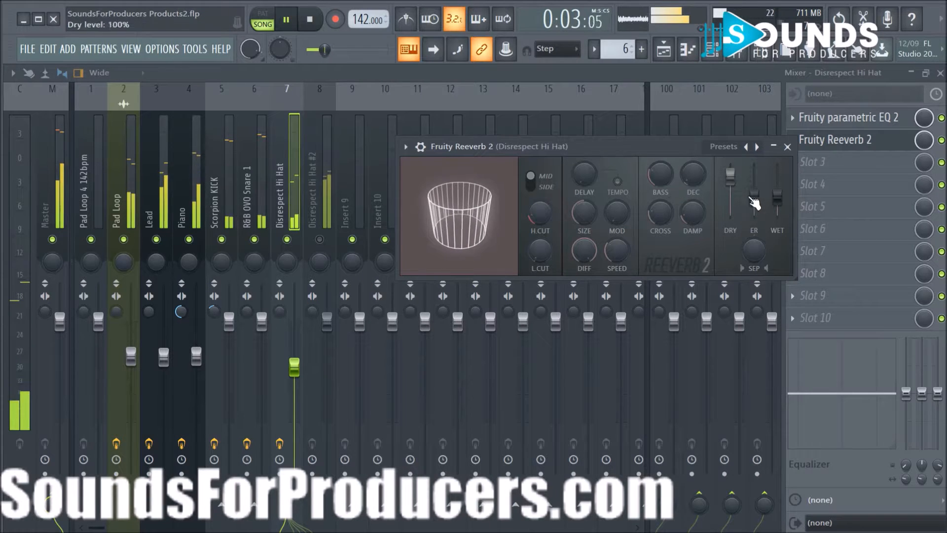
drag(777, 199, 777, 188)
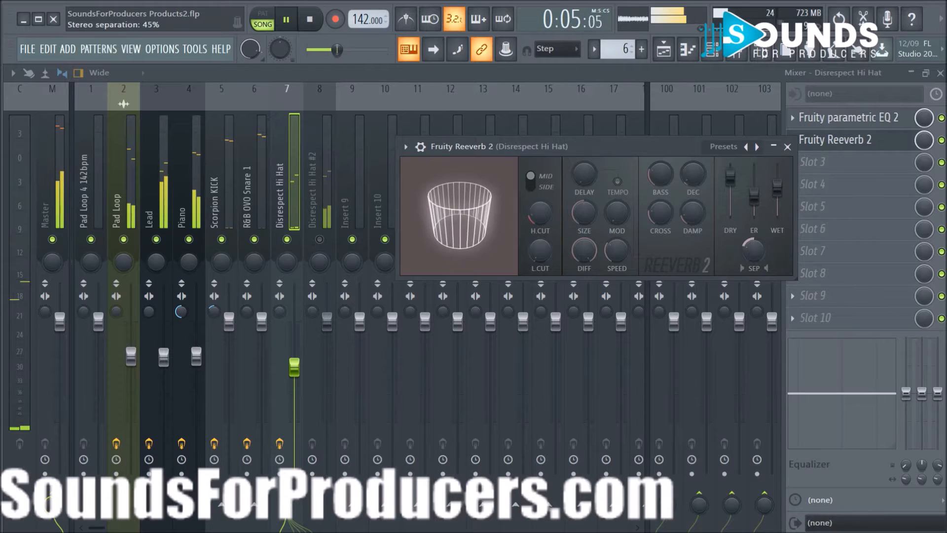
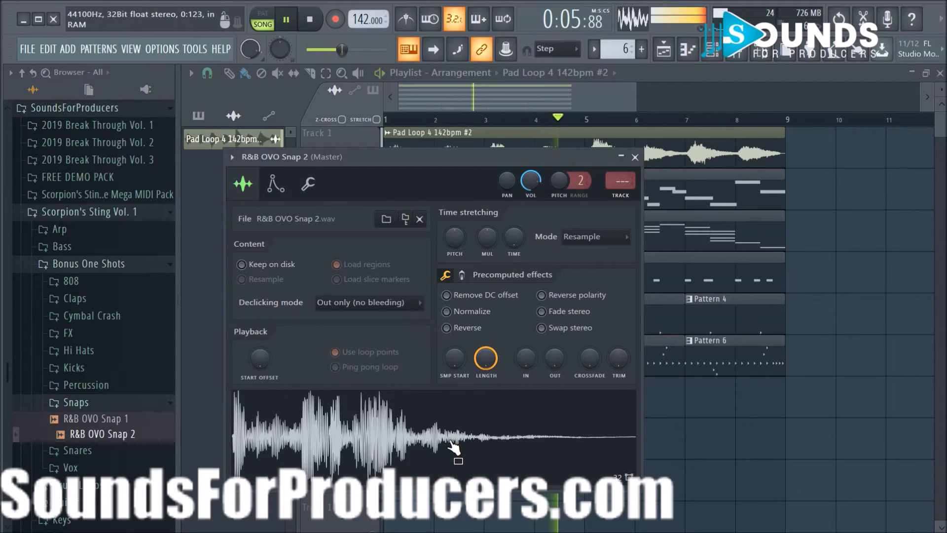
- Close the R&B OVO Snap 2 settings, stop playback and place a new two-bar Pattern 7 clip at the start of track 7
click(636, 158)
key(space)
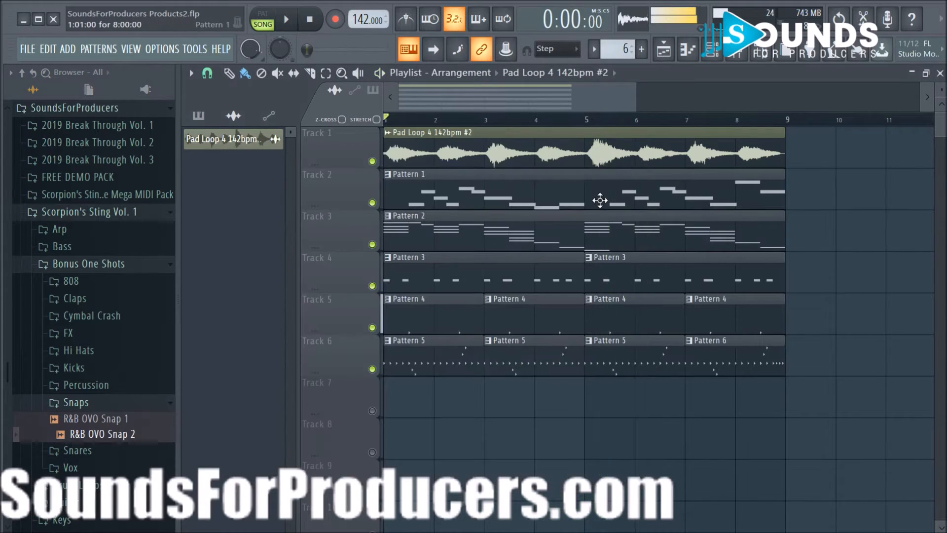
click(641, 49)
click(658, 67)
click(441, 410)
ctrl+click(372, 411)
ctrl+click(372, 411)
drag(433, 405, 475, 414)
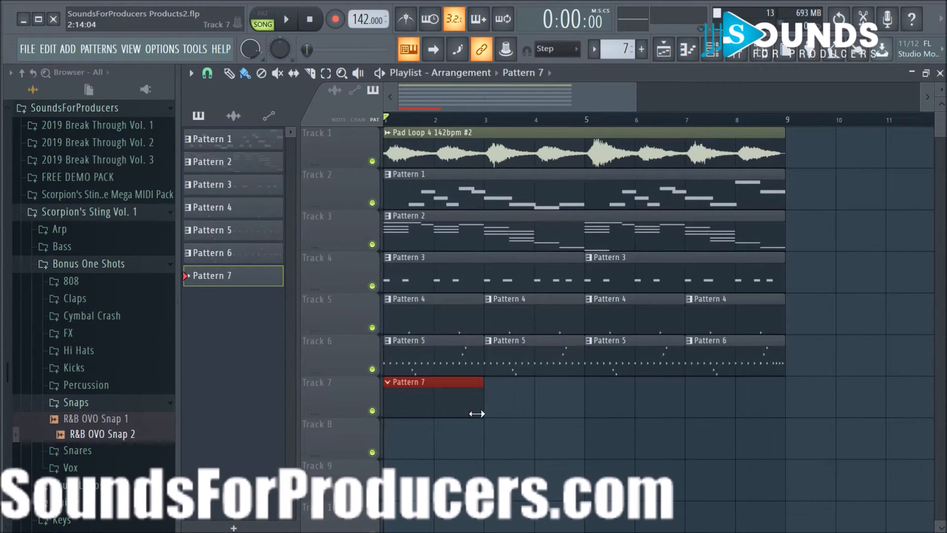
- Place R&B OVO Snap 2 hits on steps 9 and 25 of Pattern 7 while the beat plays
click(712, 49)
key(space)
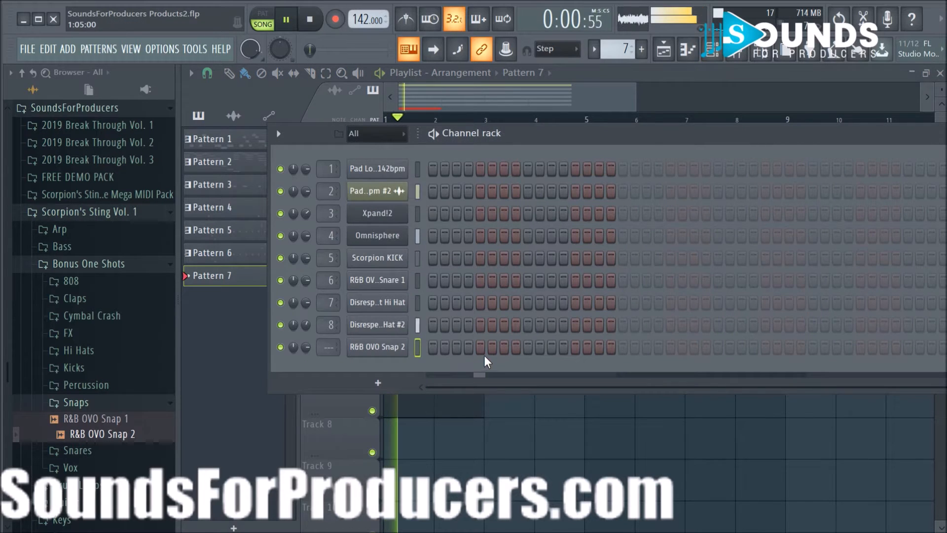
click(527, 347)
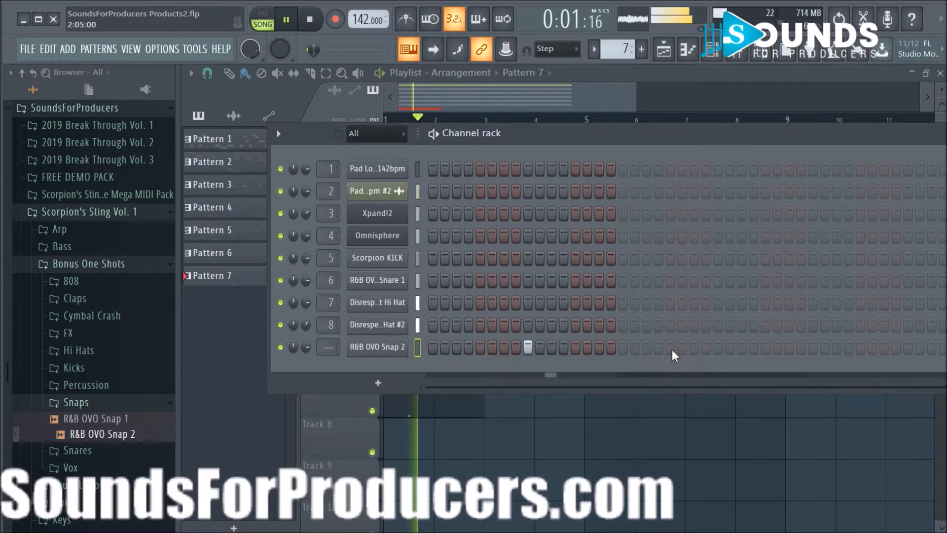
click(711, 49)
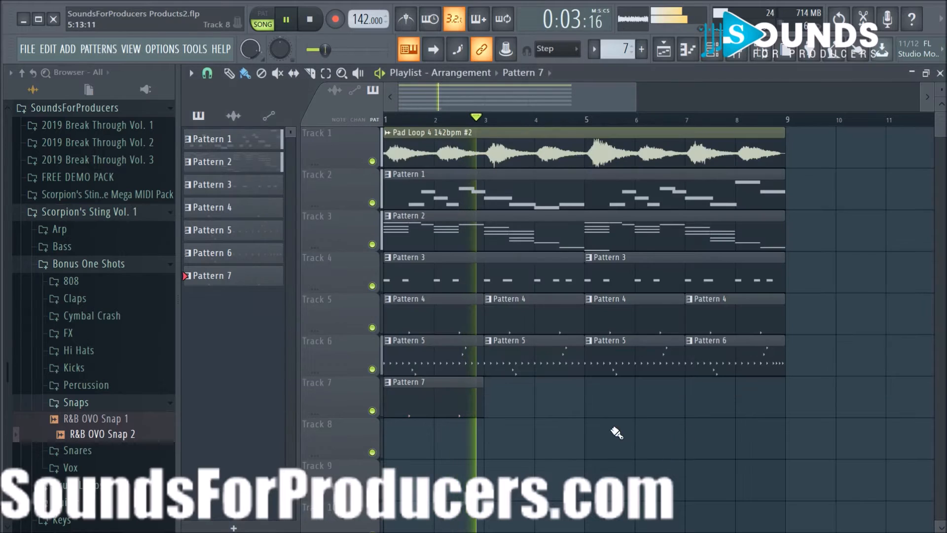
- Duplicate the Pattern 7 clip along track 7 until it fills all eight bars
drag(453, 404, 511, 403)
key(ctrl+b)
key(ctrl+b)
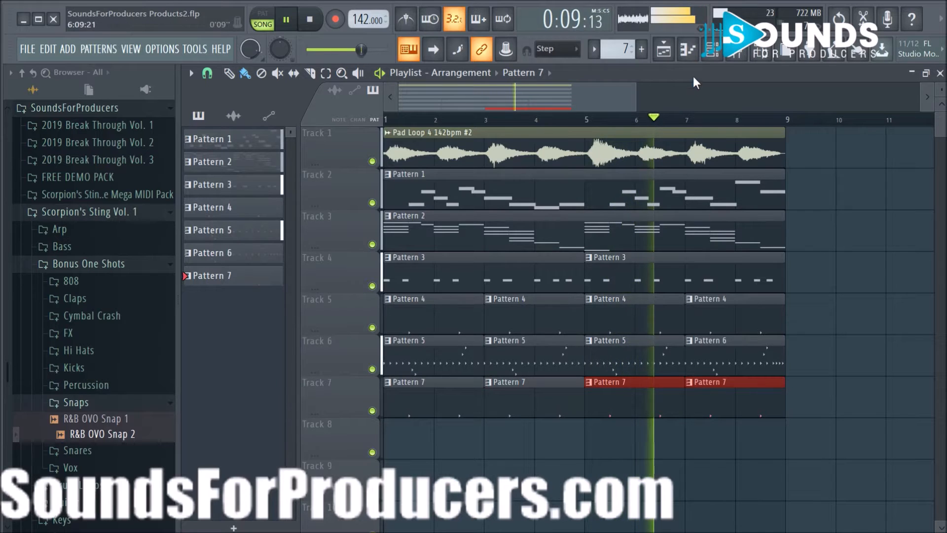
- Nudge the R&B OVO Snap 2 channel's time shift up slightly, then stop playback and route the channel to mixer track 9
click(713, 51)
click(377, 346)
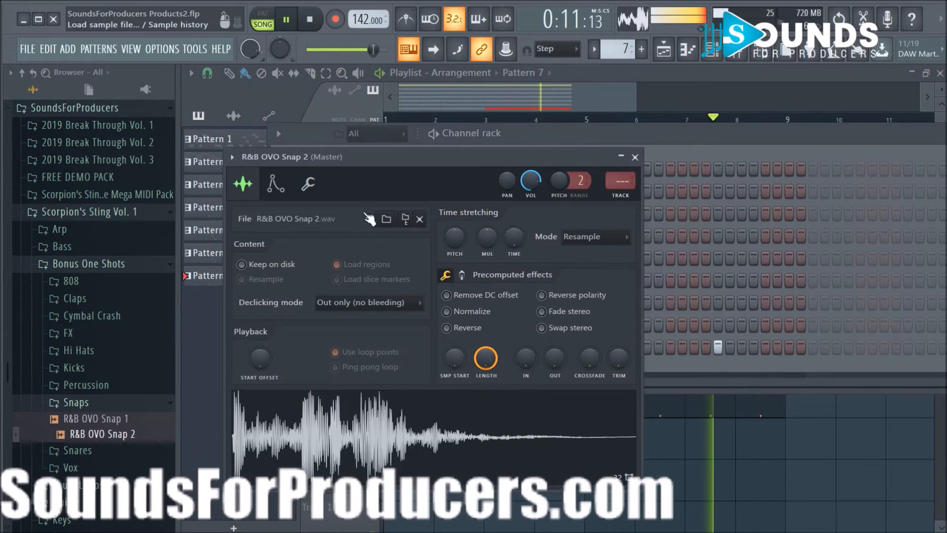
click(311, 186)
drag(502, 240, 502, 231)
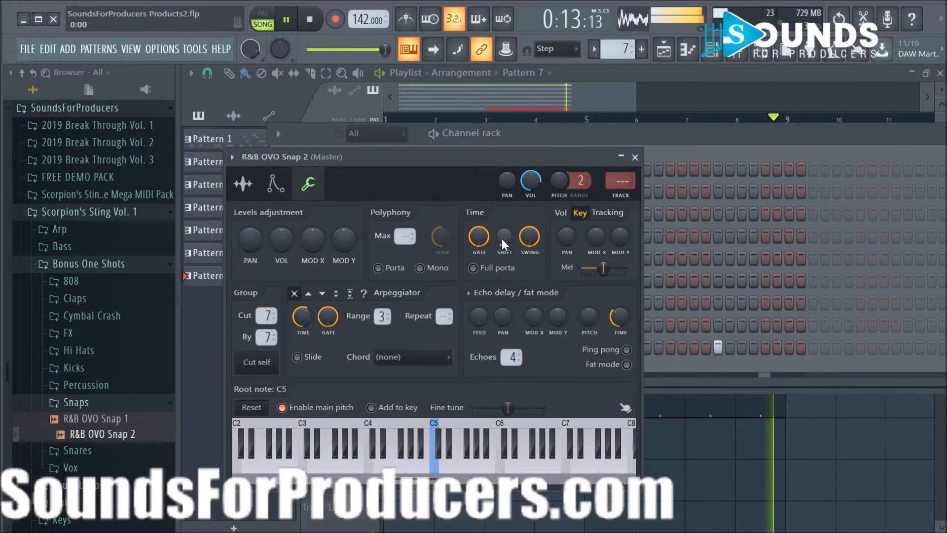
click(246, 184)
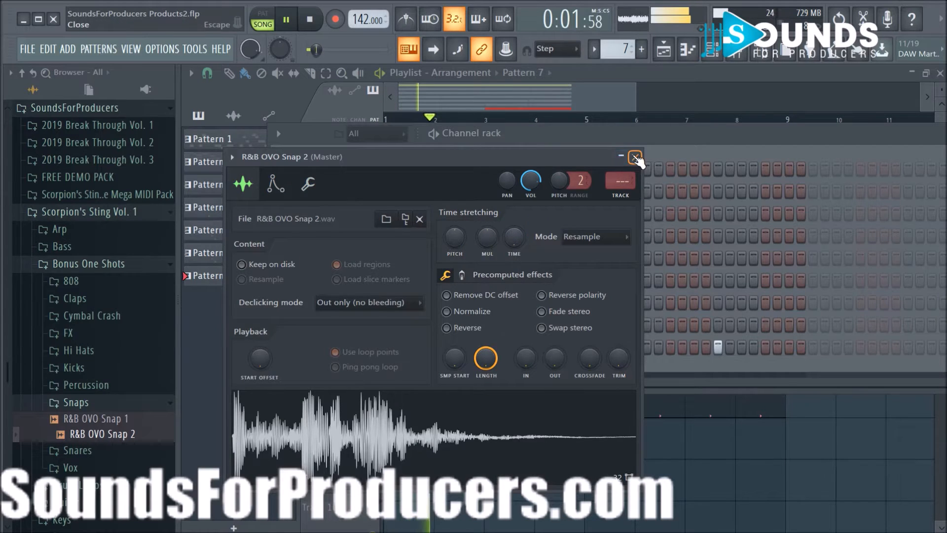
click(634, 157)
key(space)
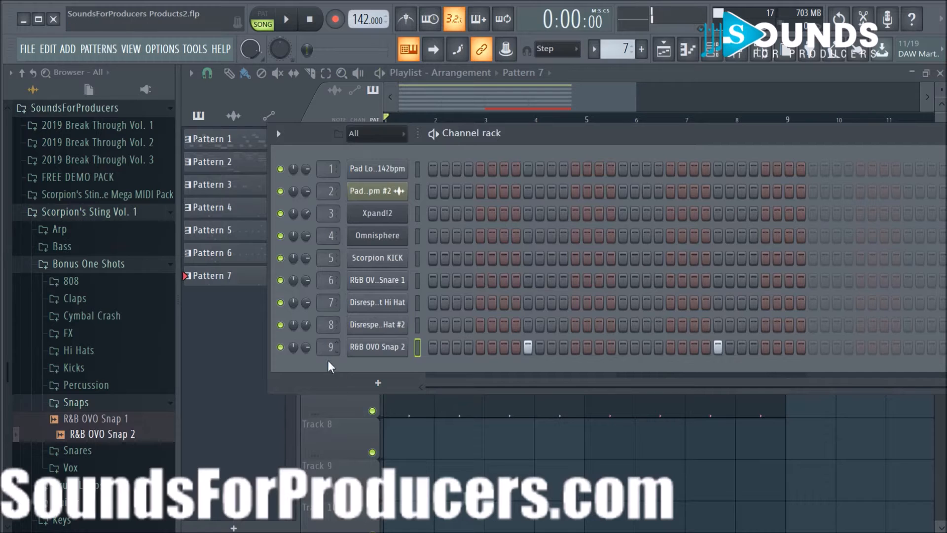
- Hide the channel rack and the browser, then play the full eight-bar arrangement
key(F6)
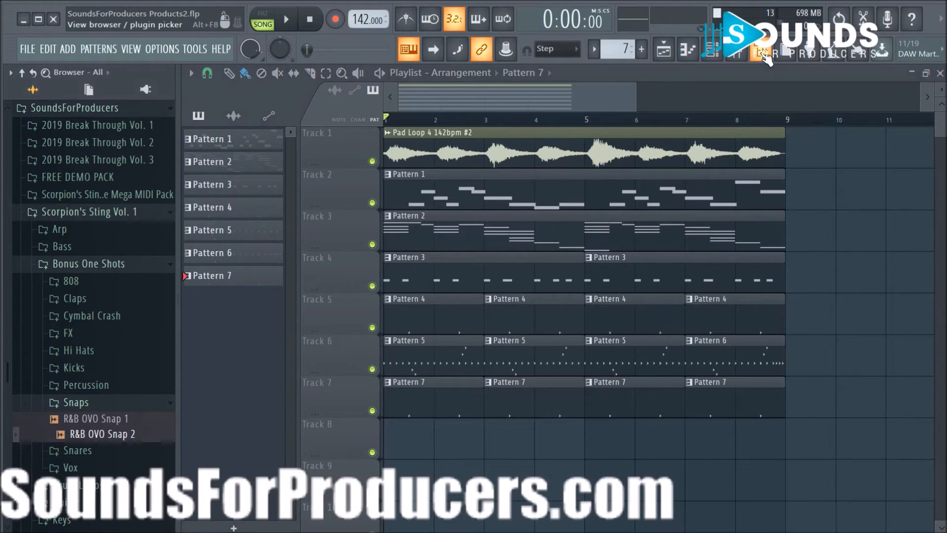
key(alt+F8)
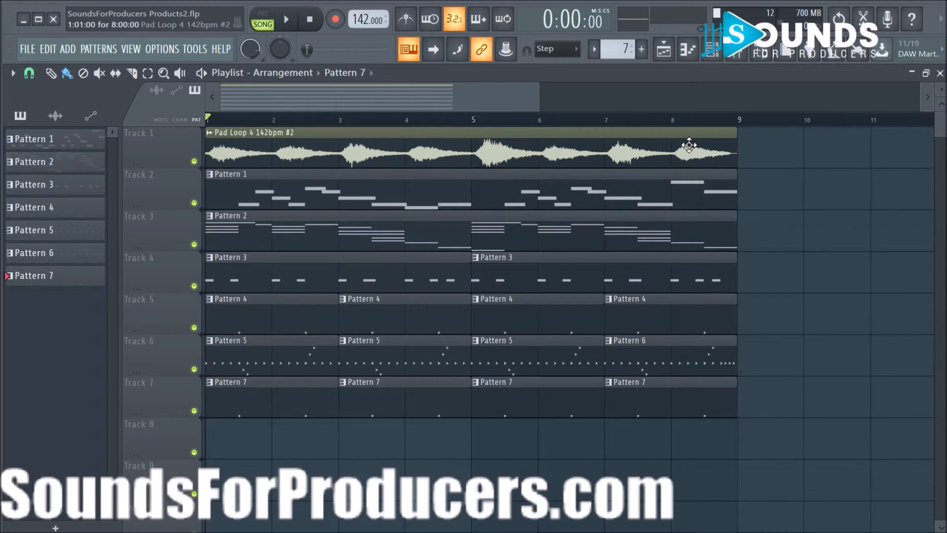
key(space)
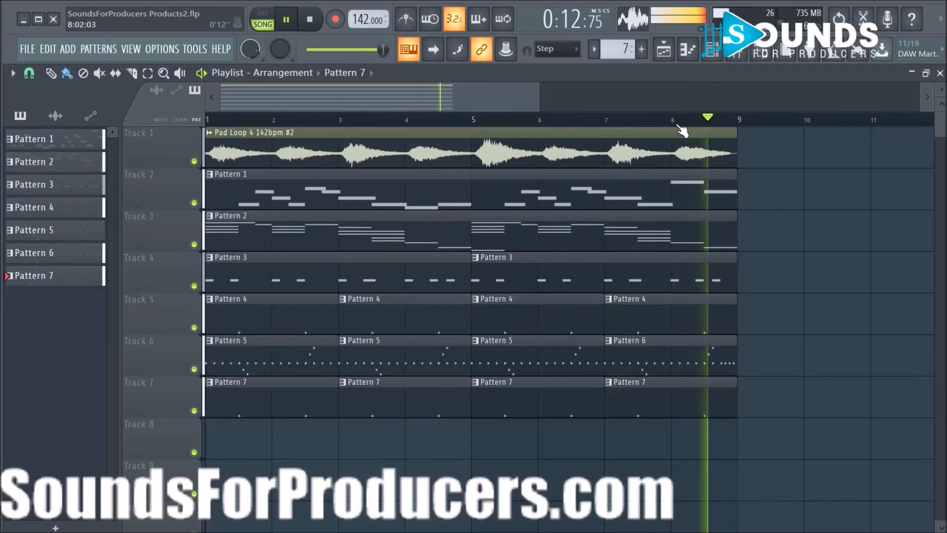
scroll(682, 131, down, 3)
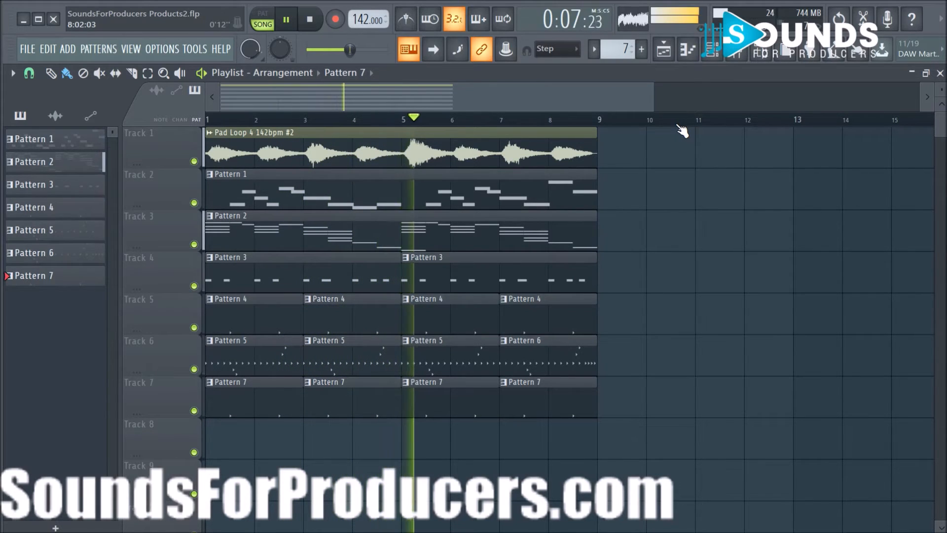
- Show the browser again and audition Scorpion Cymbal Crash 1 from the Cymbal Crash folder over the playing beat
click(760, 52)
click(101, 316)
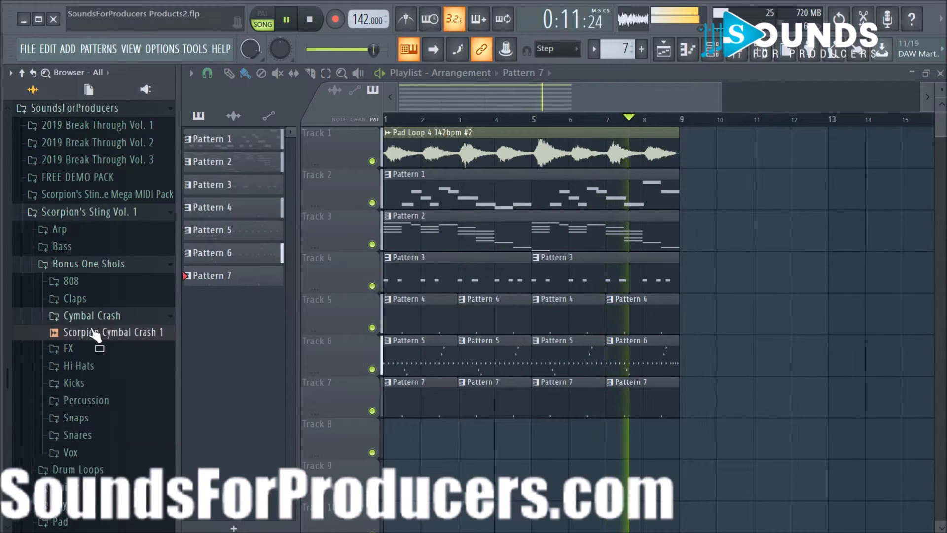
click(82, 337)
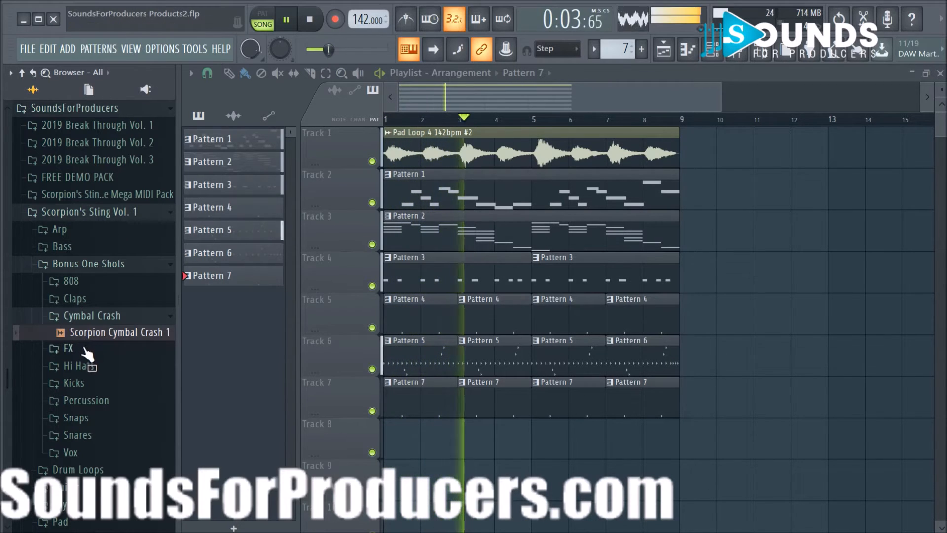
click(87, 346)
click(85, 362)
click(88, 347)
click(90, 337)
click(99, 351)
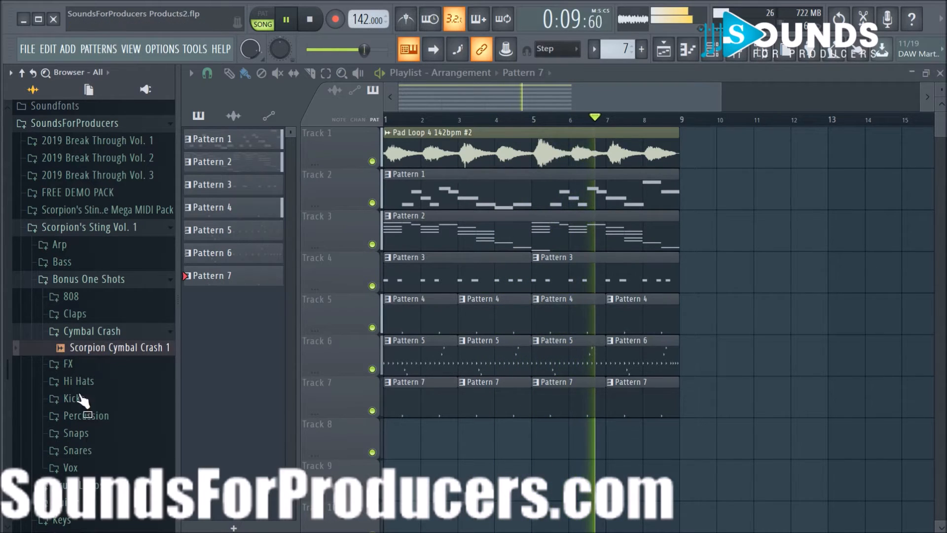
- Audition the samples in the Vox folder, including disrespect vox 1, over the beat and stop playback
click(69, 469)
click(96, 499)
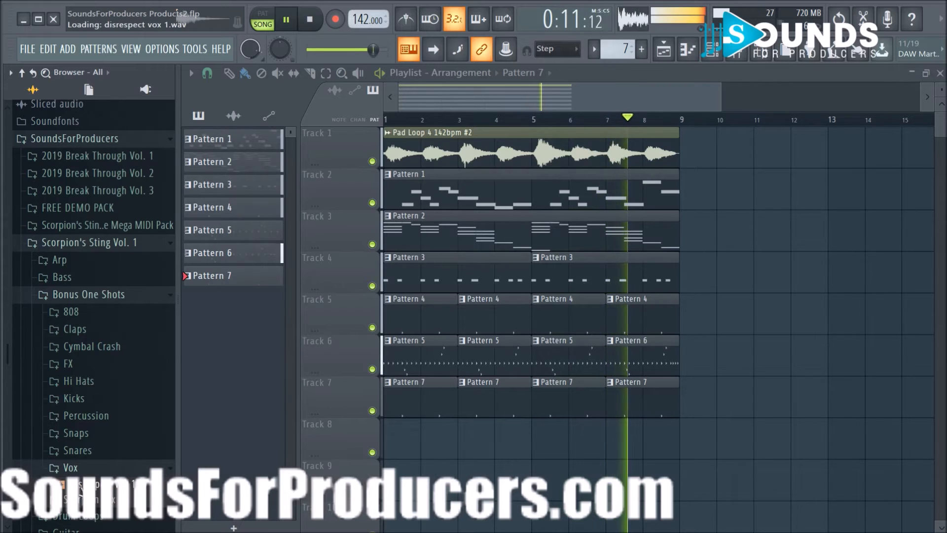
click(96, 488)
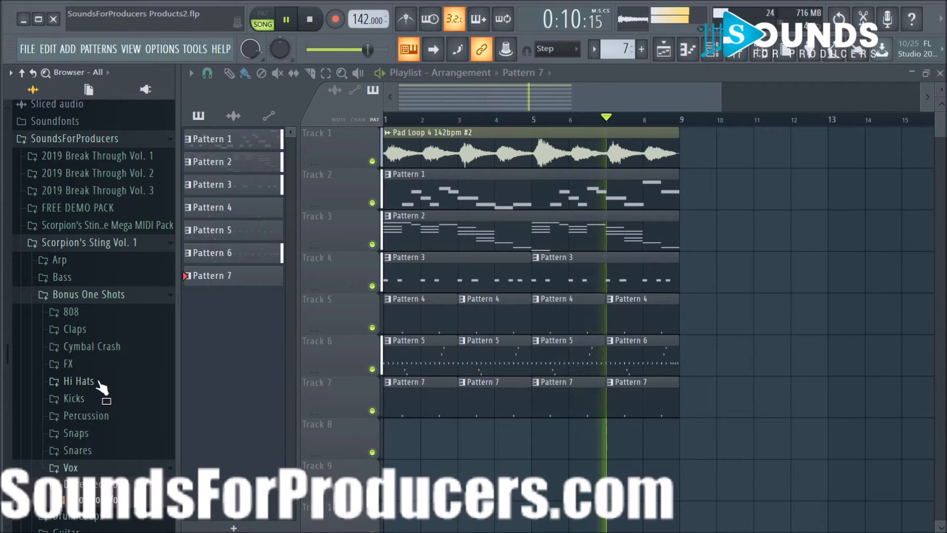
key(space)
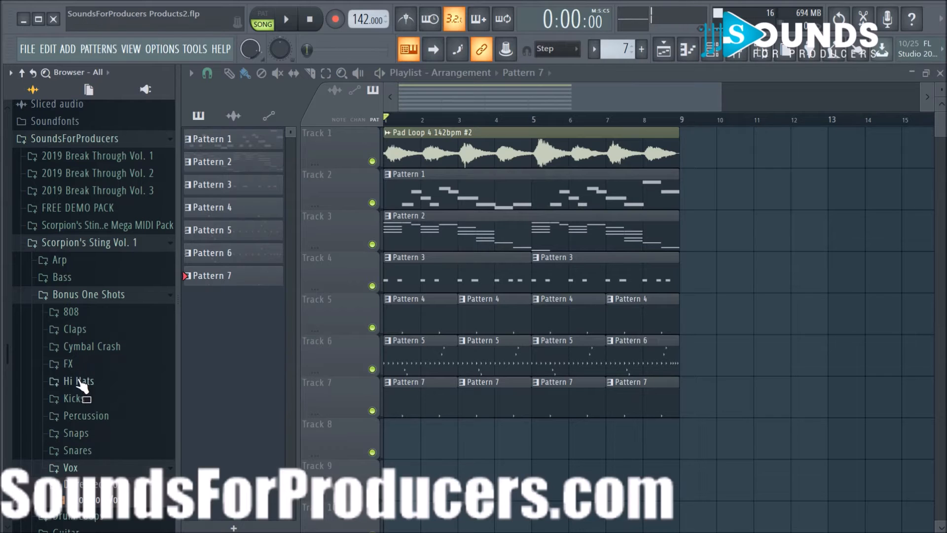
- Load Scorpion Cymbal Crash 1 into a new channel, restart playback and close the channel's settings
click(85, 347)
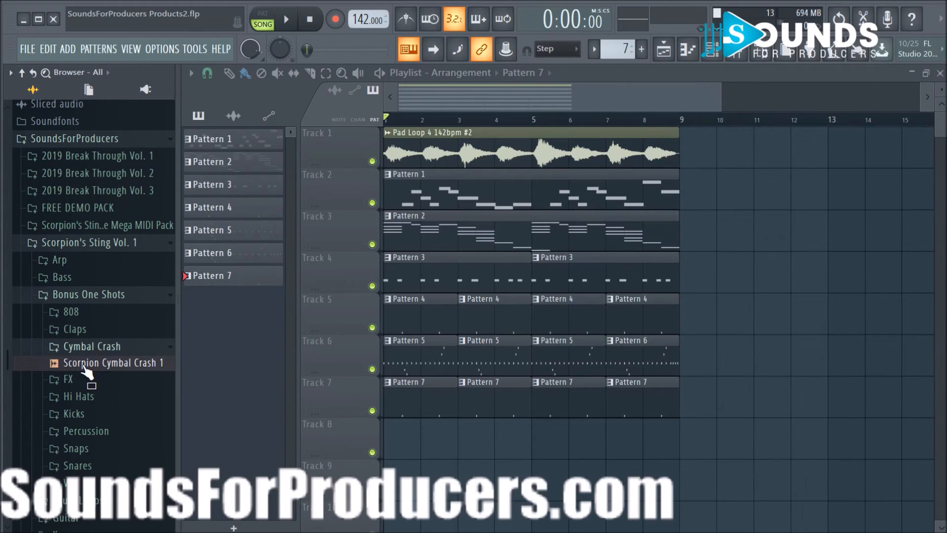
right_click(83, 368)
click(117, 371)
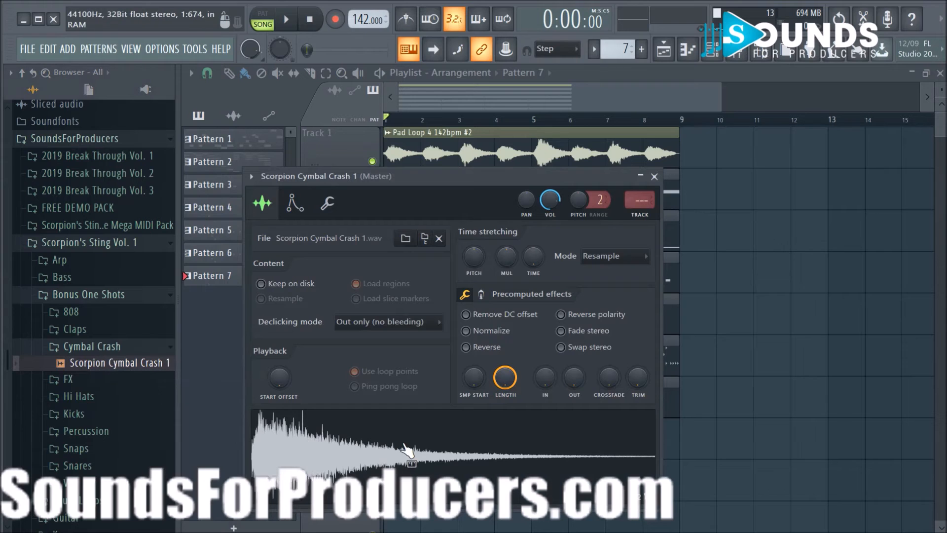
key(space)
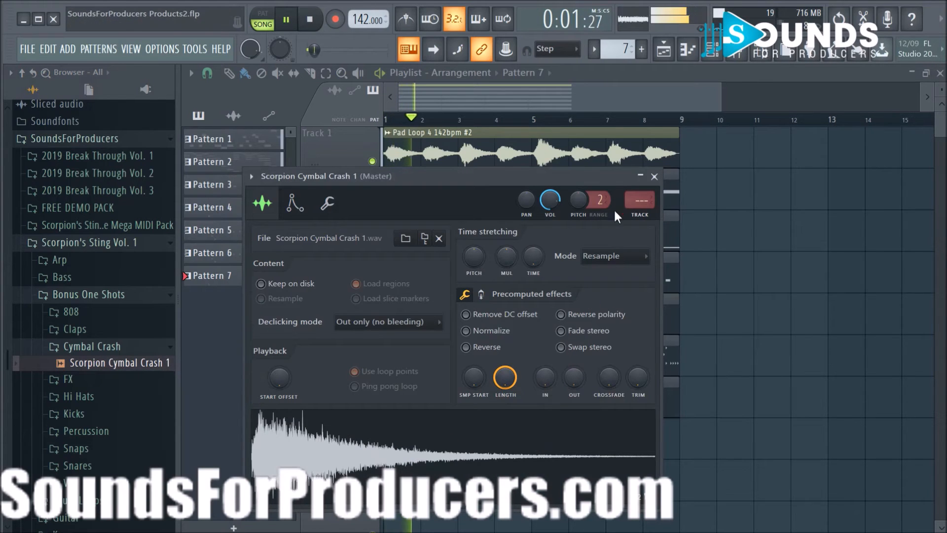
click(654, 176)
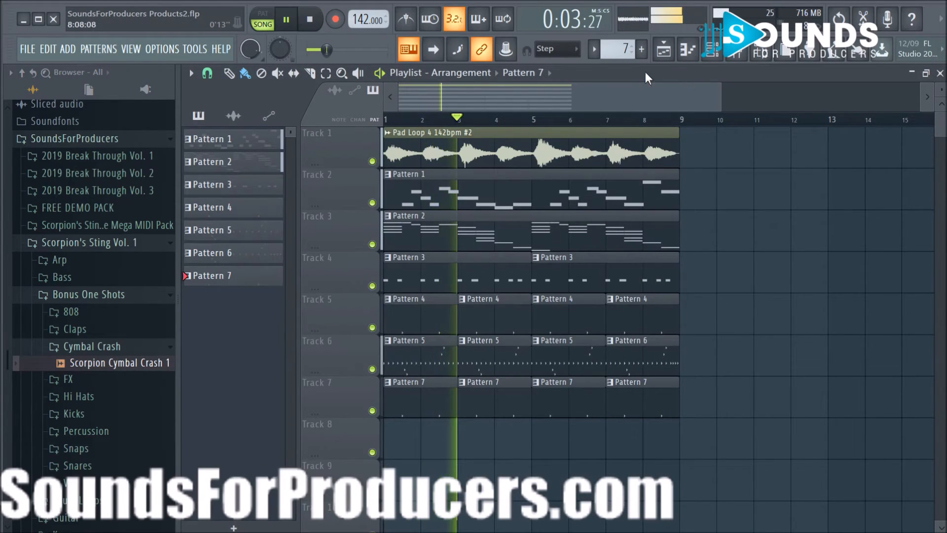
- Place a new one-bar Pattern 8 clip at the start of track 8 and add a Scorpion Cymbal Crash 1 hit on step 1
click(641, 49)
click(424, 442)
drag(425, 442, 380, 446)
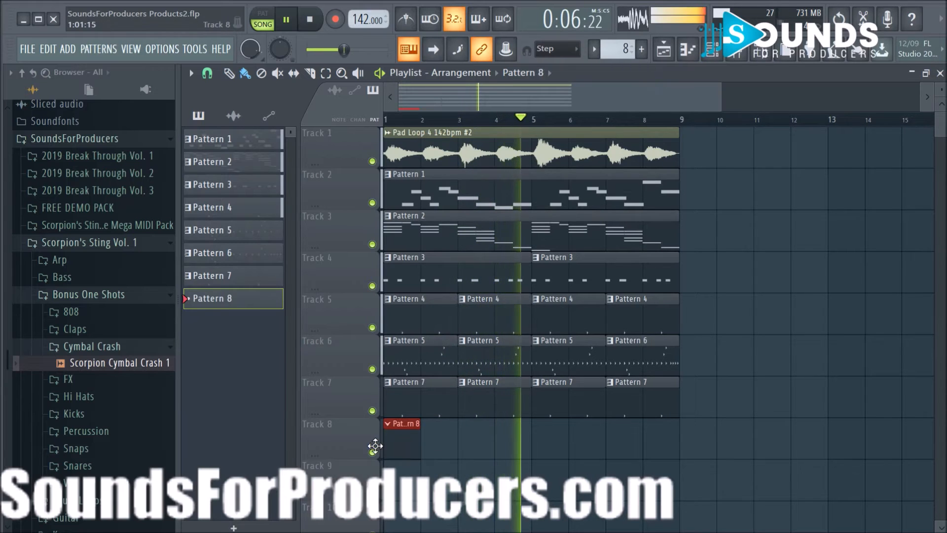
click(713, 50)
click(433, 369)
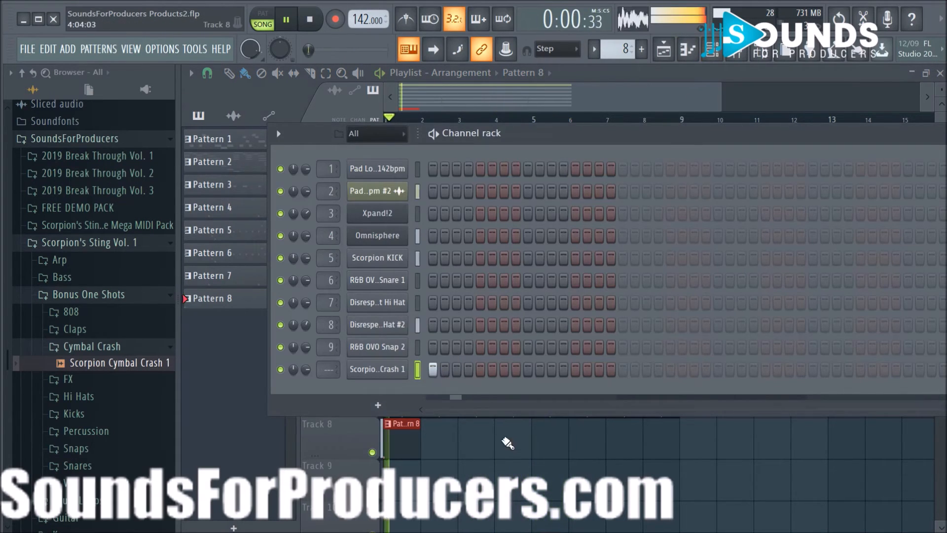
- Lower the Scorpion Cymbal Crash 1 channel's pitch to -45 cents, preview the sample and restart the beat
key(space)
click(375, 369)
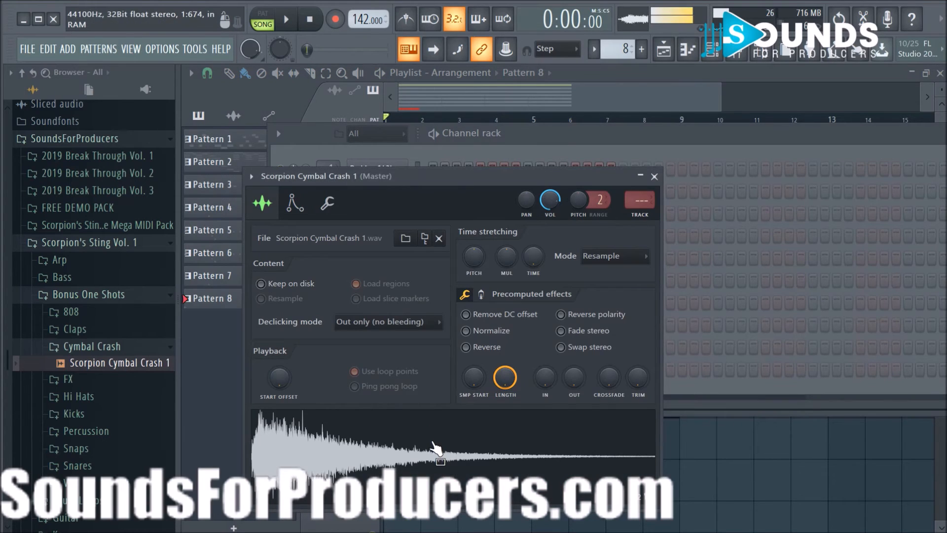
click(567, 449)
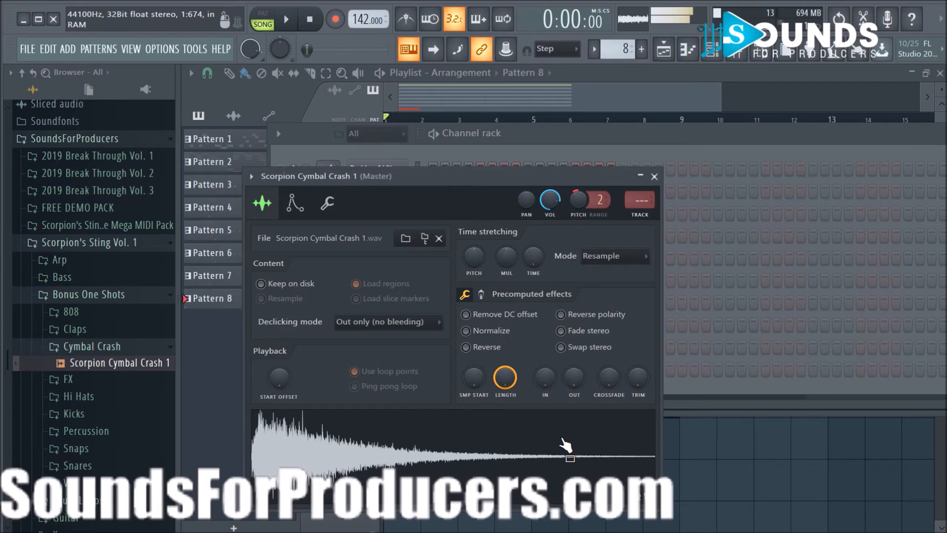
key(space)
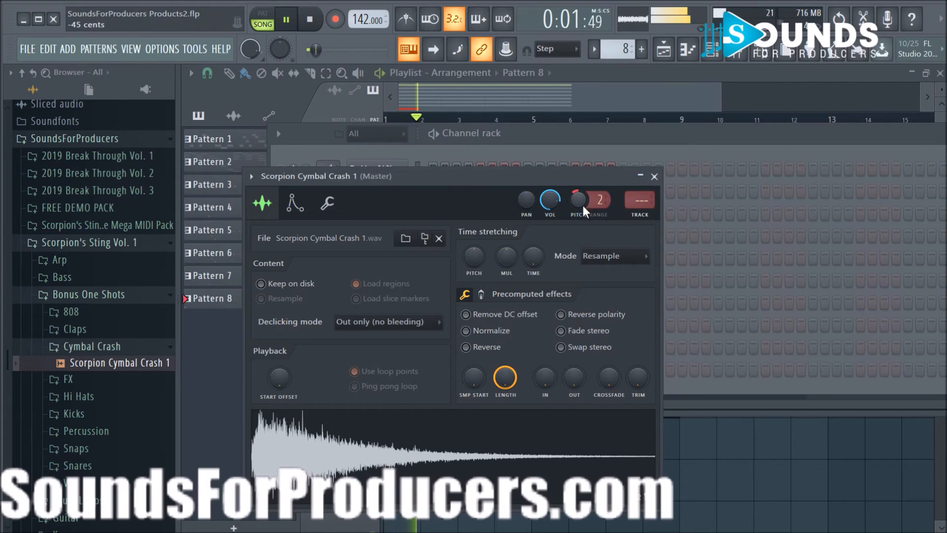
- Close the crash settings and route the Scorpion Cymbal Crash 1 channel to mixer track 10
click(654, 176)
scroll(324, 376, up, 11)
scroll(324, 376, down, 1)
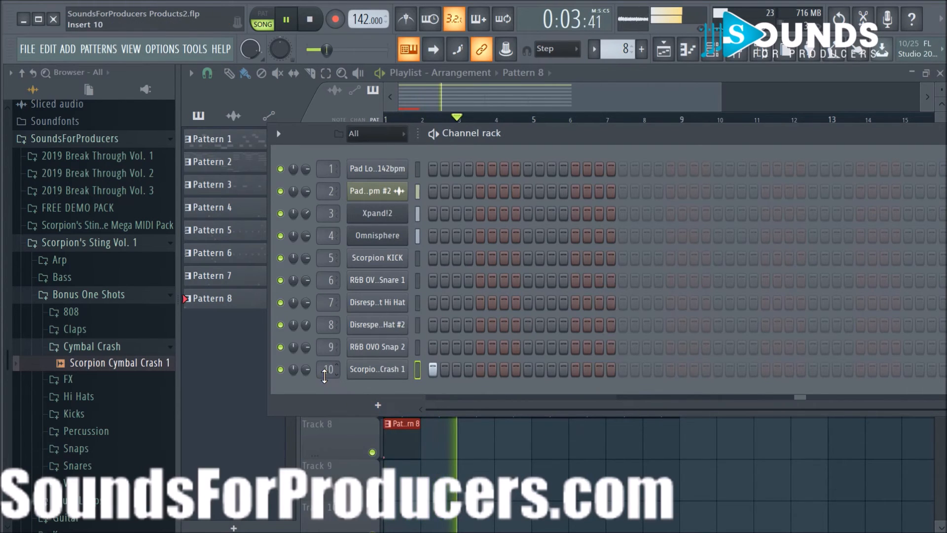
- Lower the Scorpion Cymbal Crash 1 channel's pitch a little further and close its settings
click(377, 369)
drag(582, 209, 582, 222)
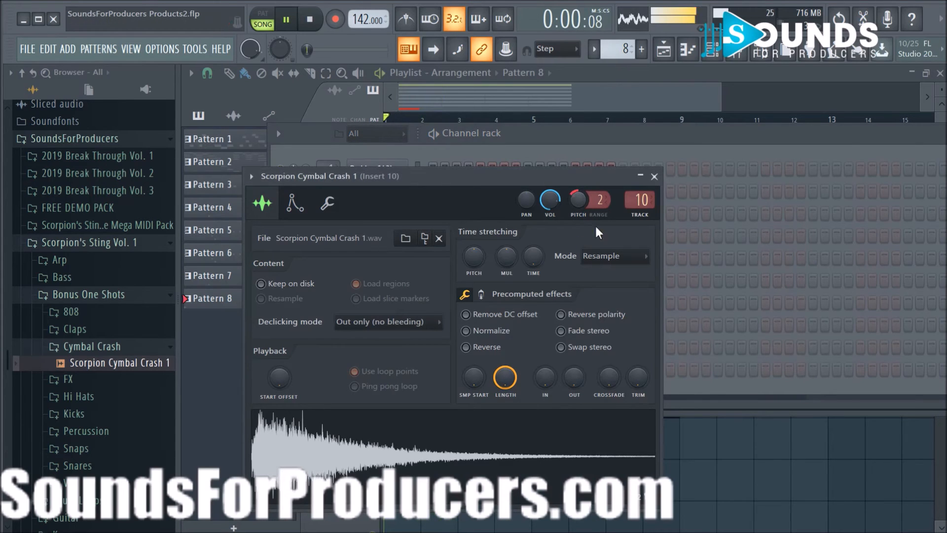
click(654, 176)
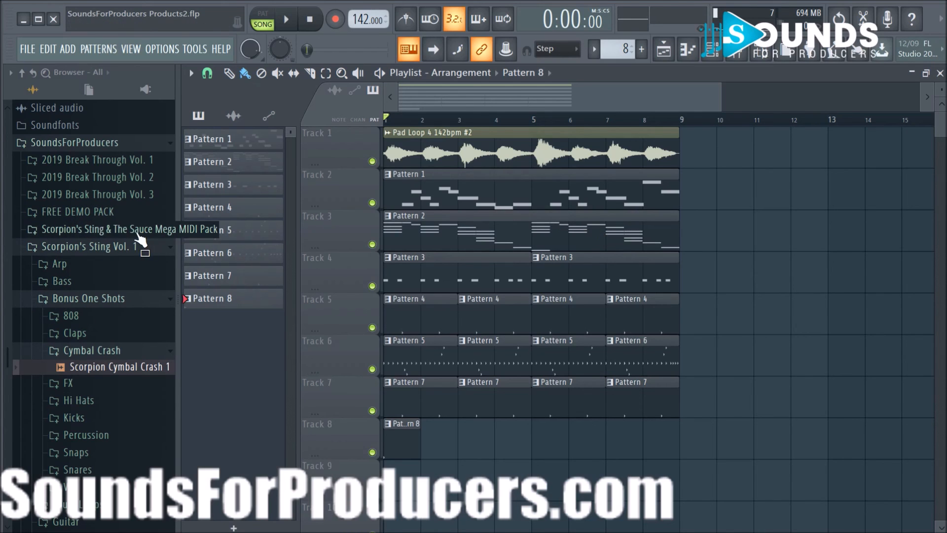
scroll(103, 217, down, 5)
scroll(103, 217, up, 4)
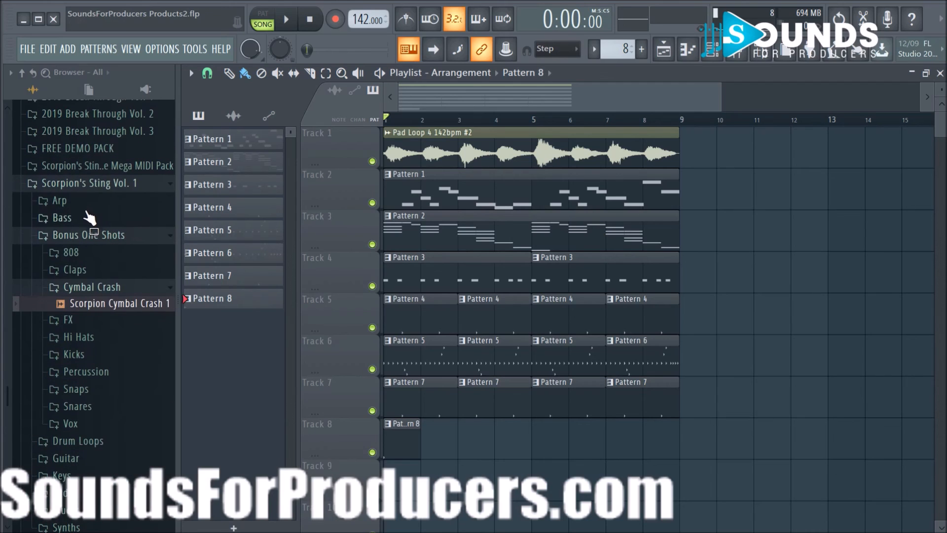